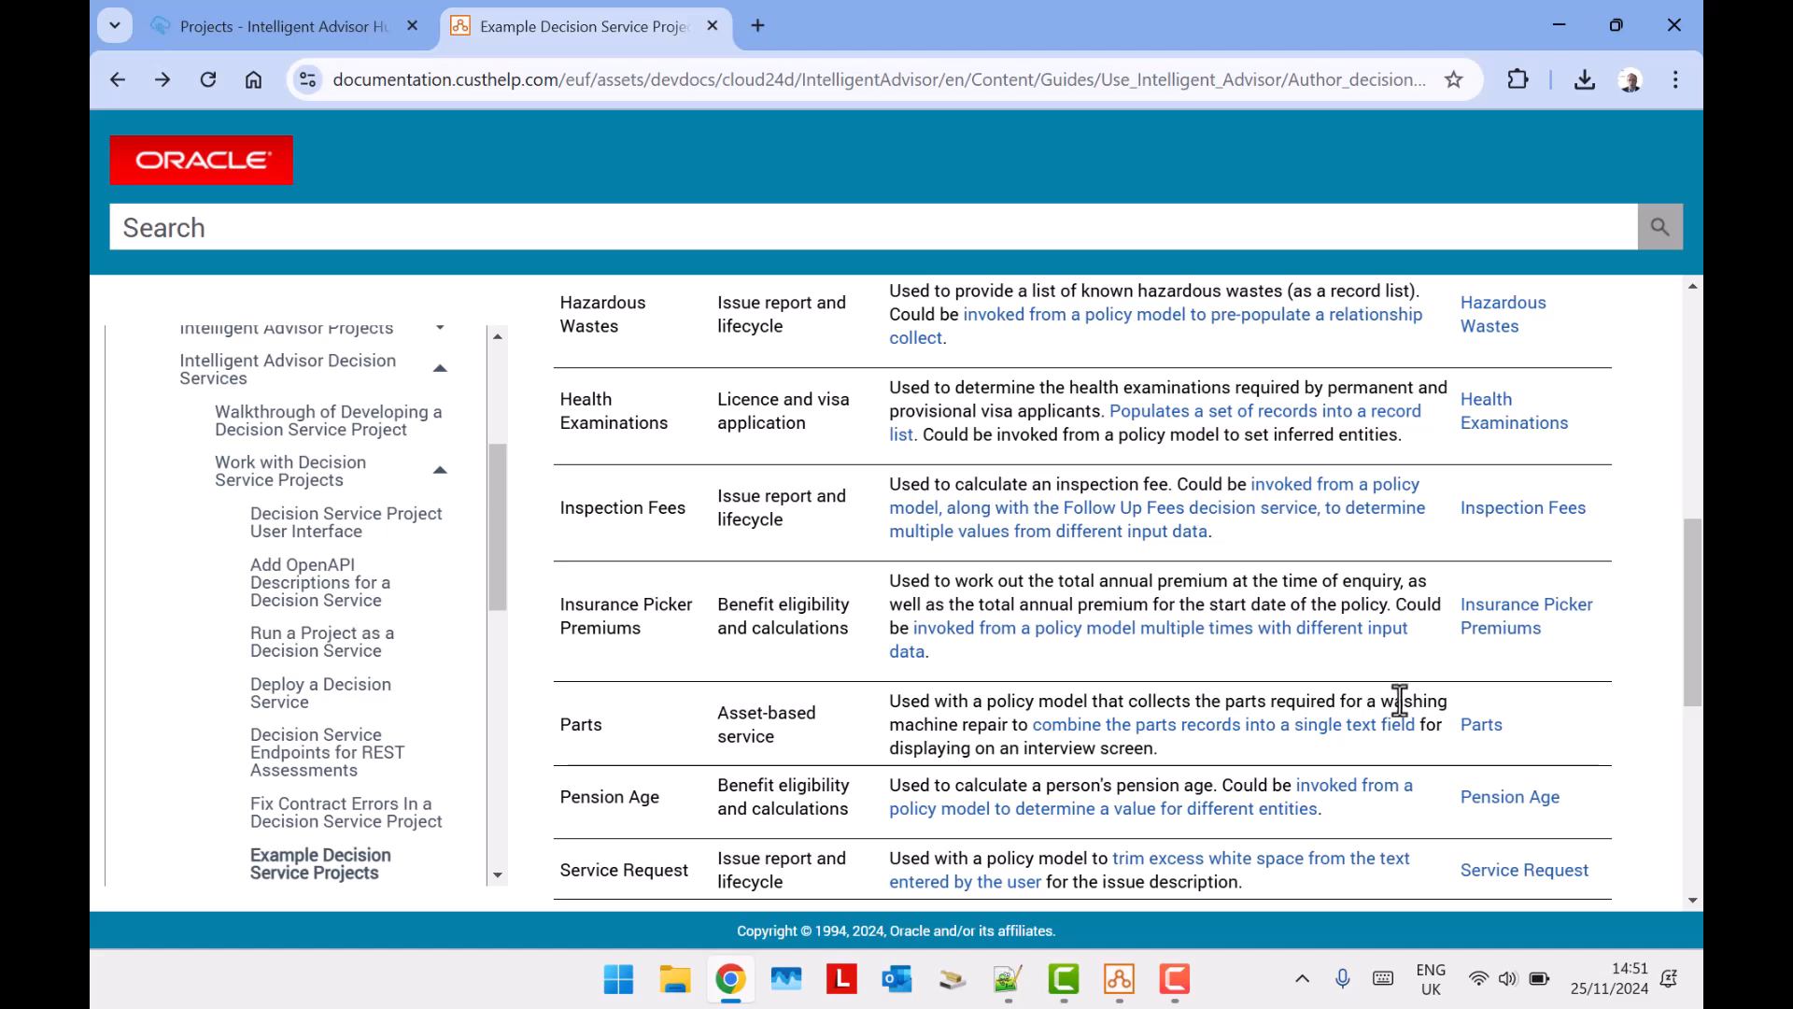
# Open the example about combining parts records into a single text field from the Parts row of the example projects table.
pyautogui.moveTo(1380, 700); pyautogui.dragTo(1010, 725)
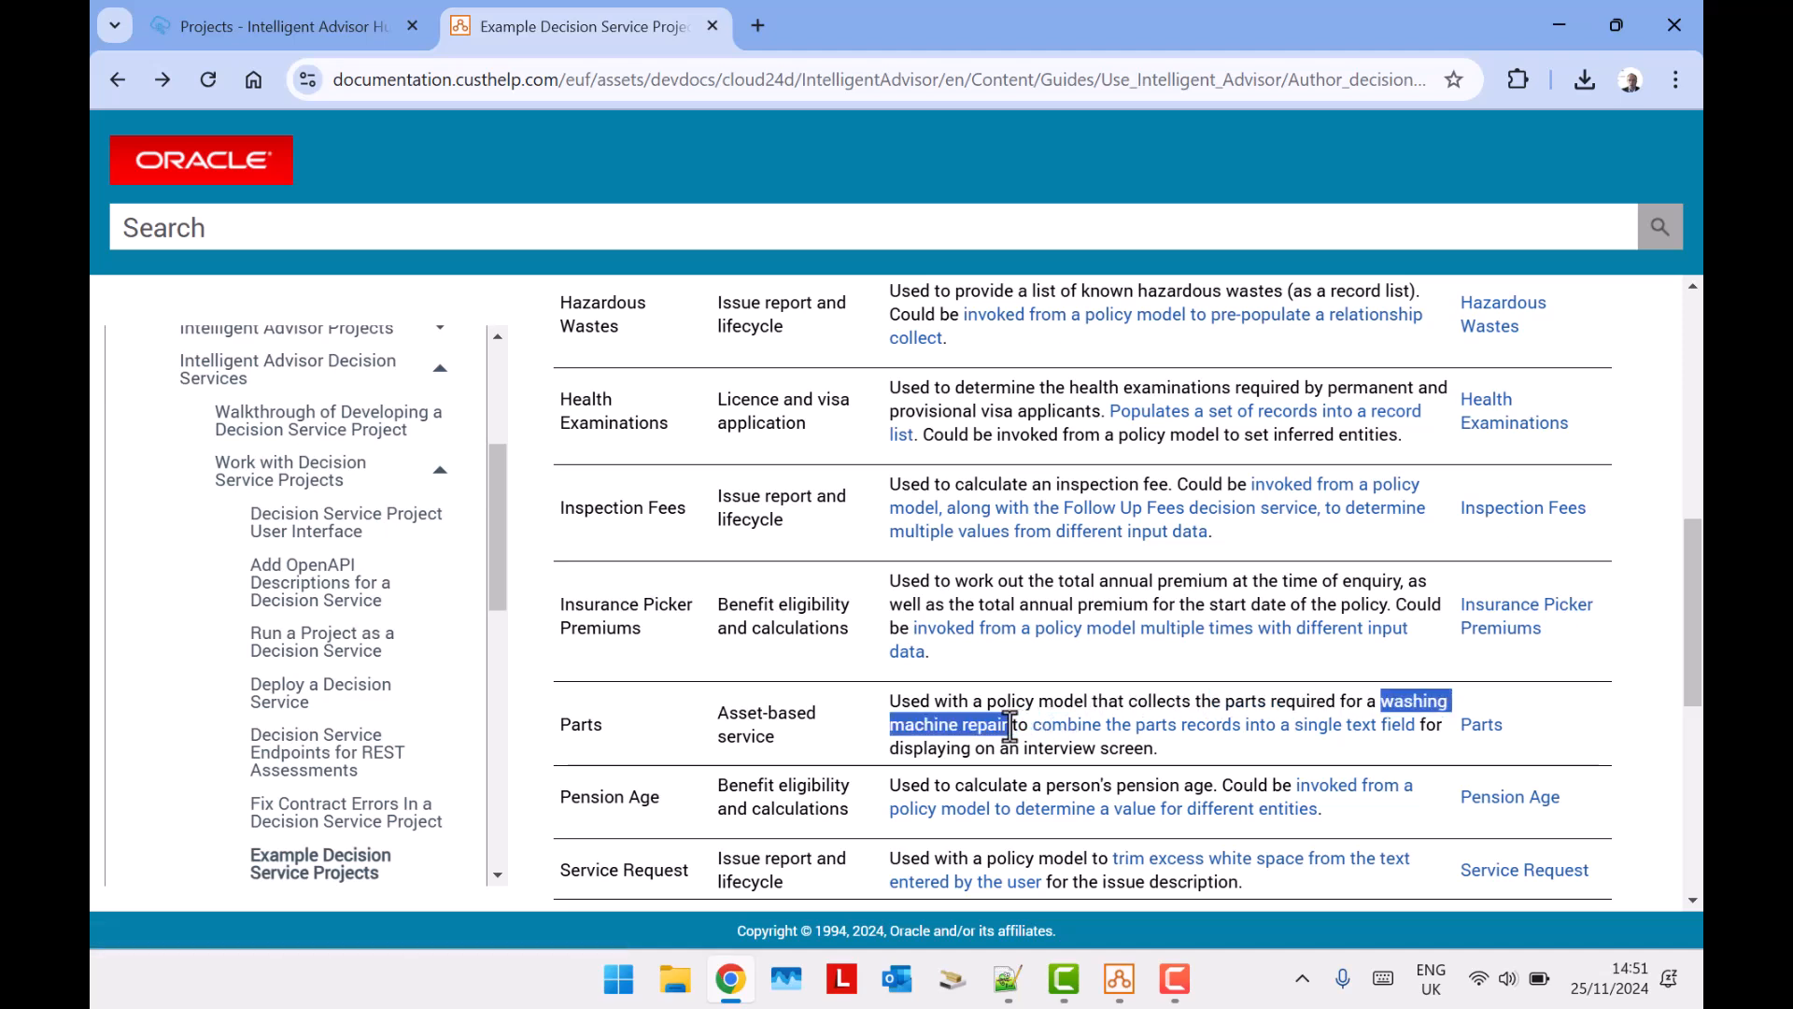
pyautogui.click(1622, 725)
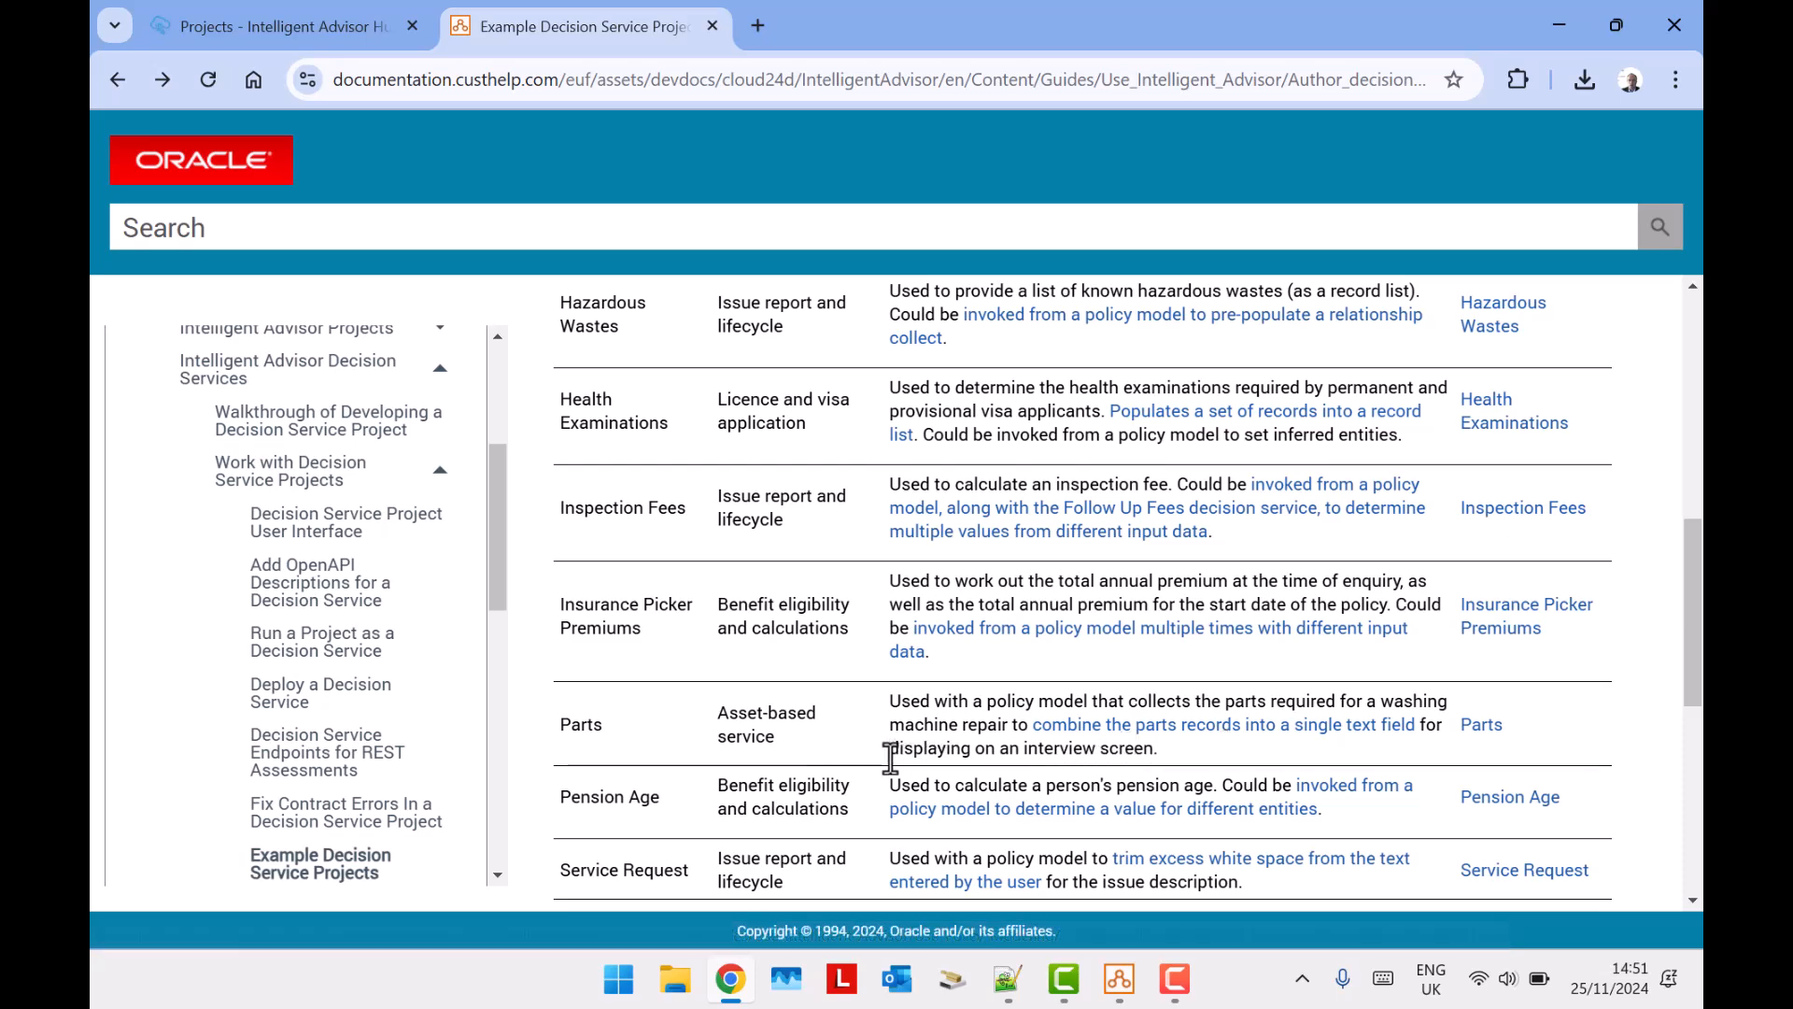
pyautogui.moveTo(888, 748); pyautogui.dragTo(1170, 752)
pyautogui.click(1289, 726)
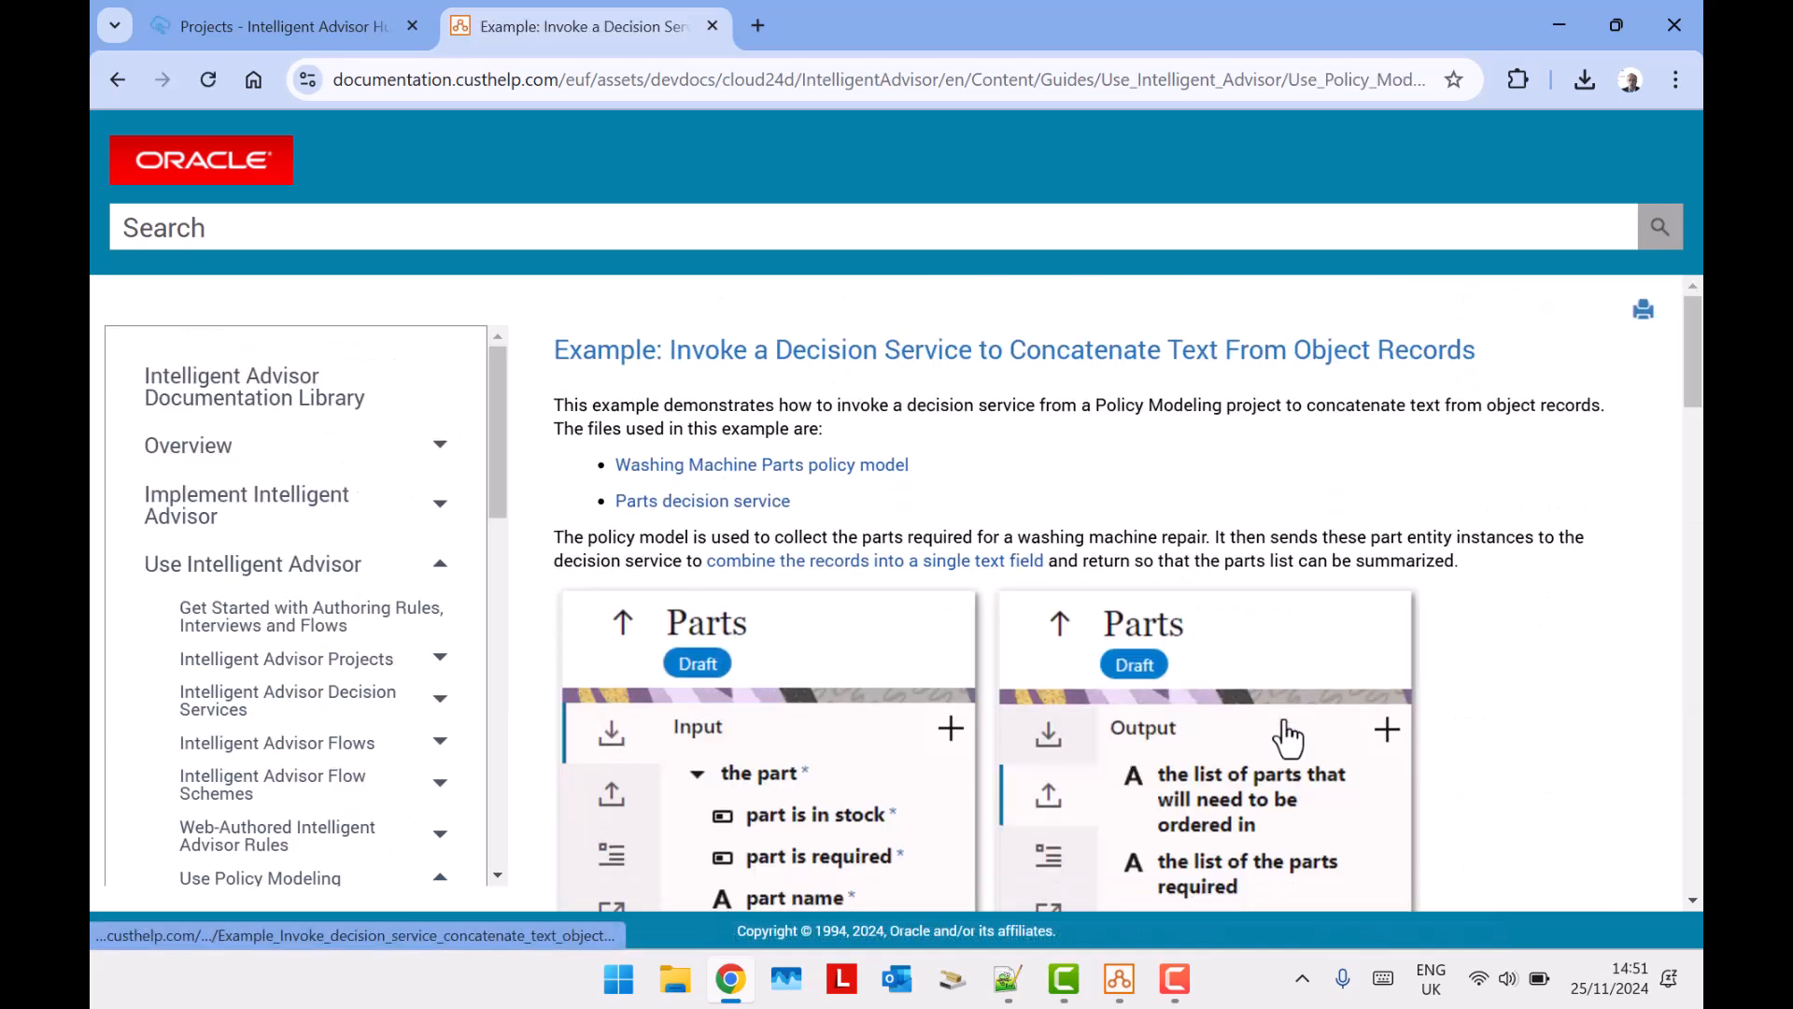
# Review the example on concatenating text from object records and download its Washing Machine Parts policy model.
pyautogui.scroll(-15, 1286, 473)
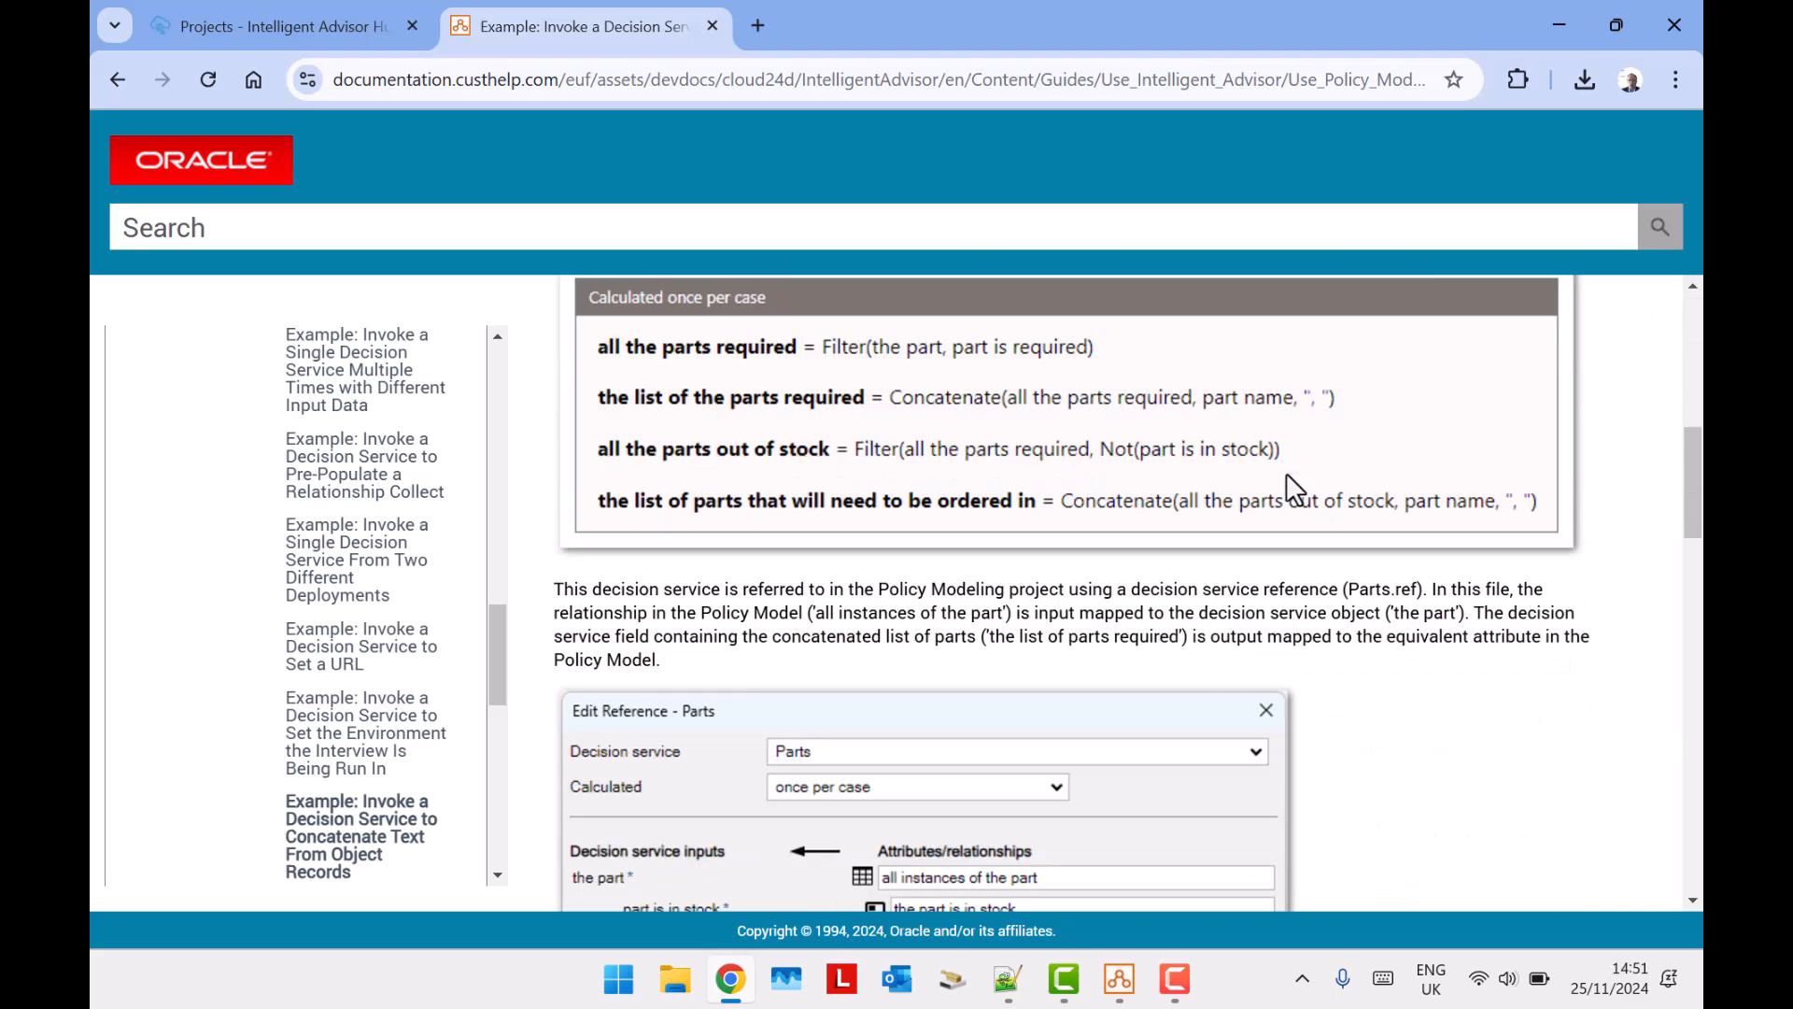
pyautogui.scroll(-10, 1286, 472)
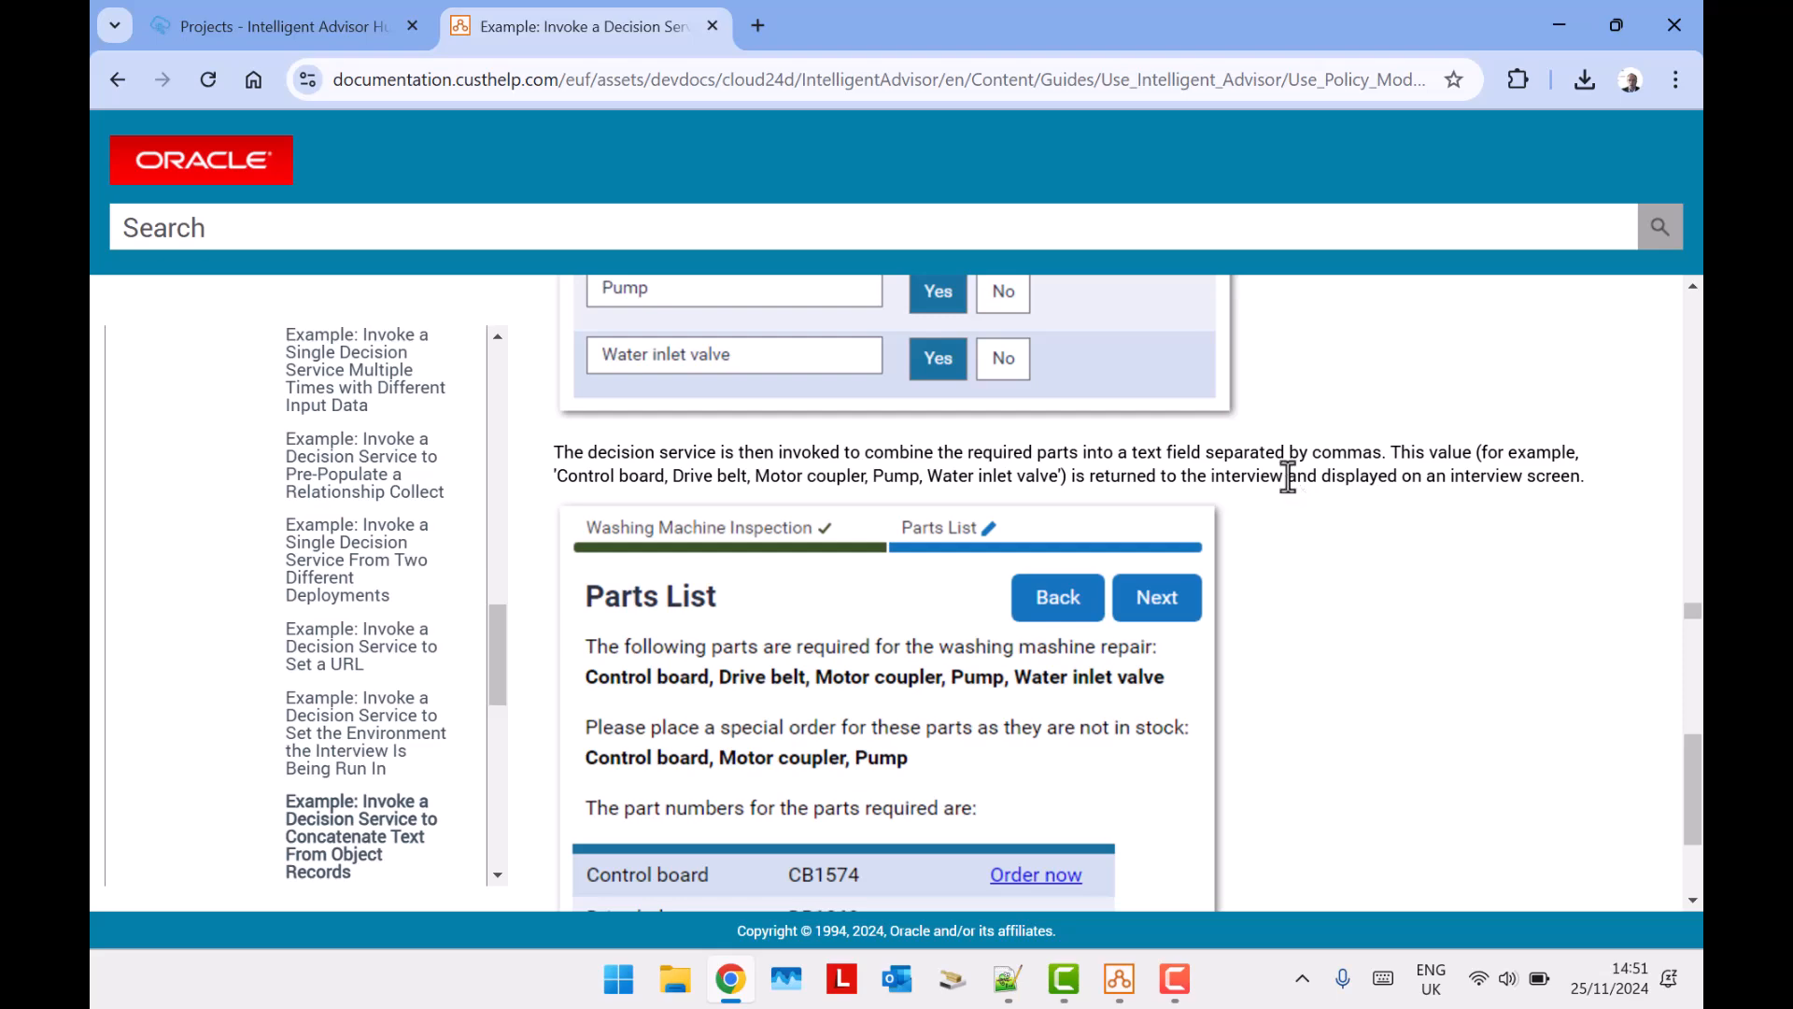
pyautogui.scroll(-3, 1288, 476)
pyautogui.scroll(10, 1287, 476)
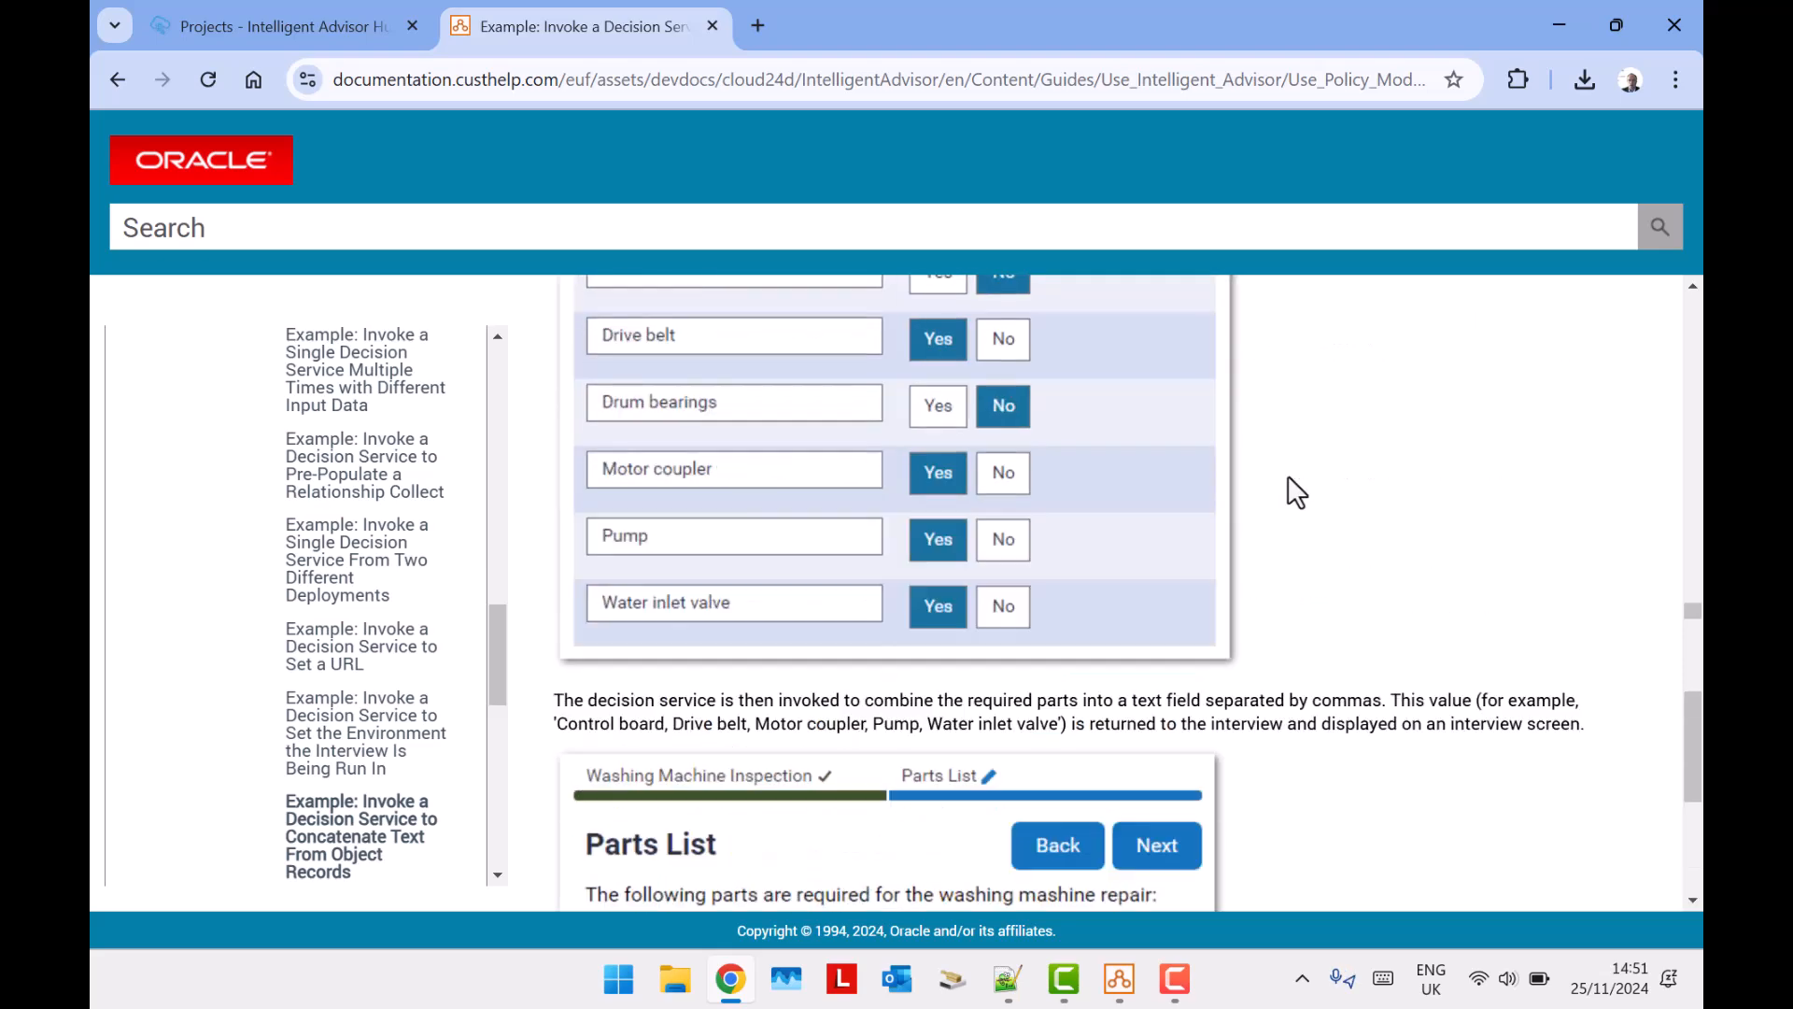
pyautogui.scroll(3, 1288, 478)
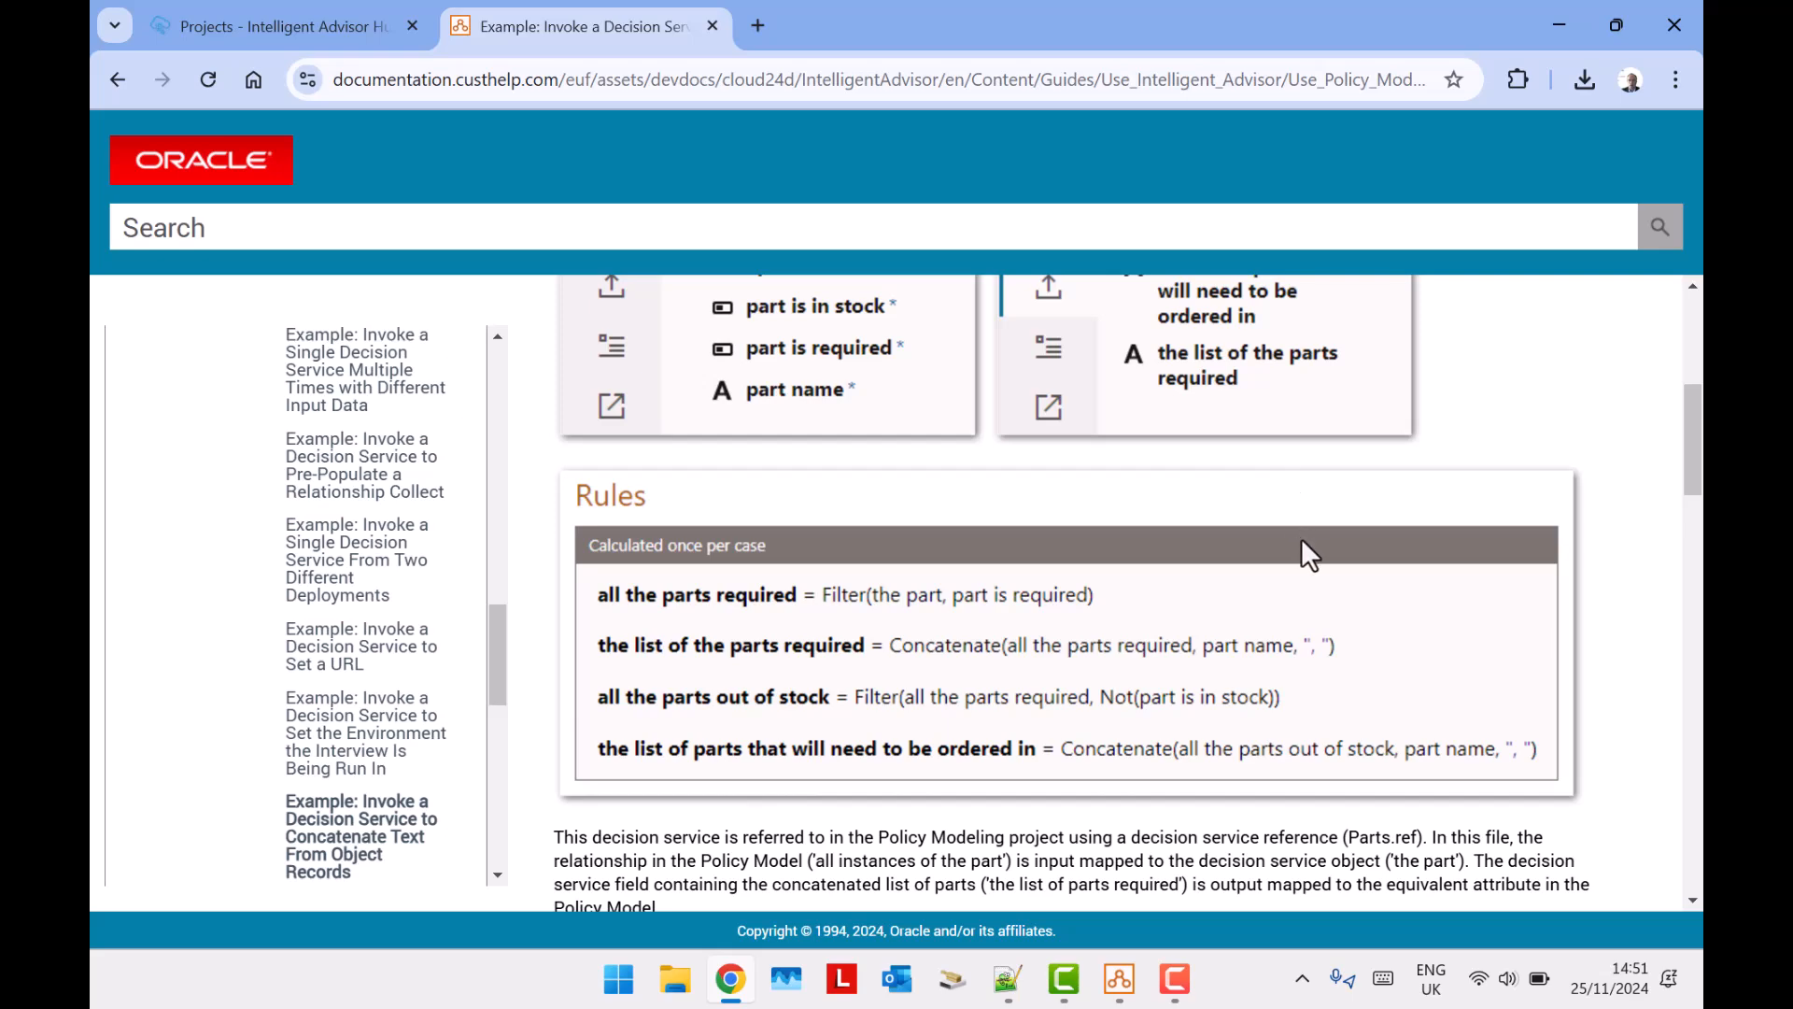
pyautogui.scroll(6, 1341, 532)
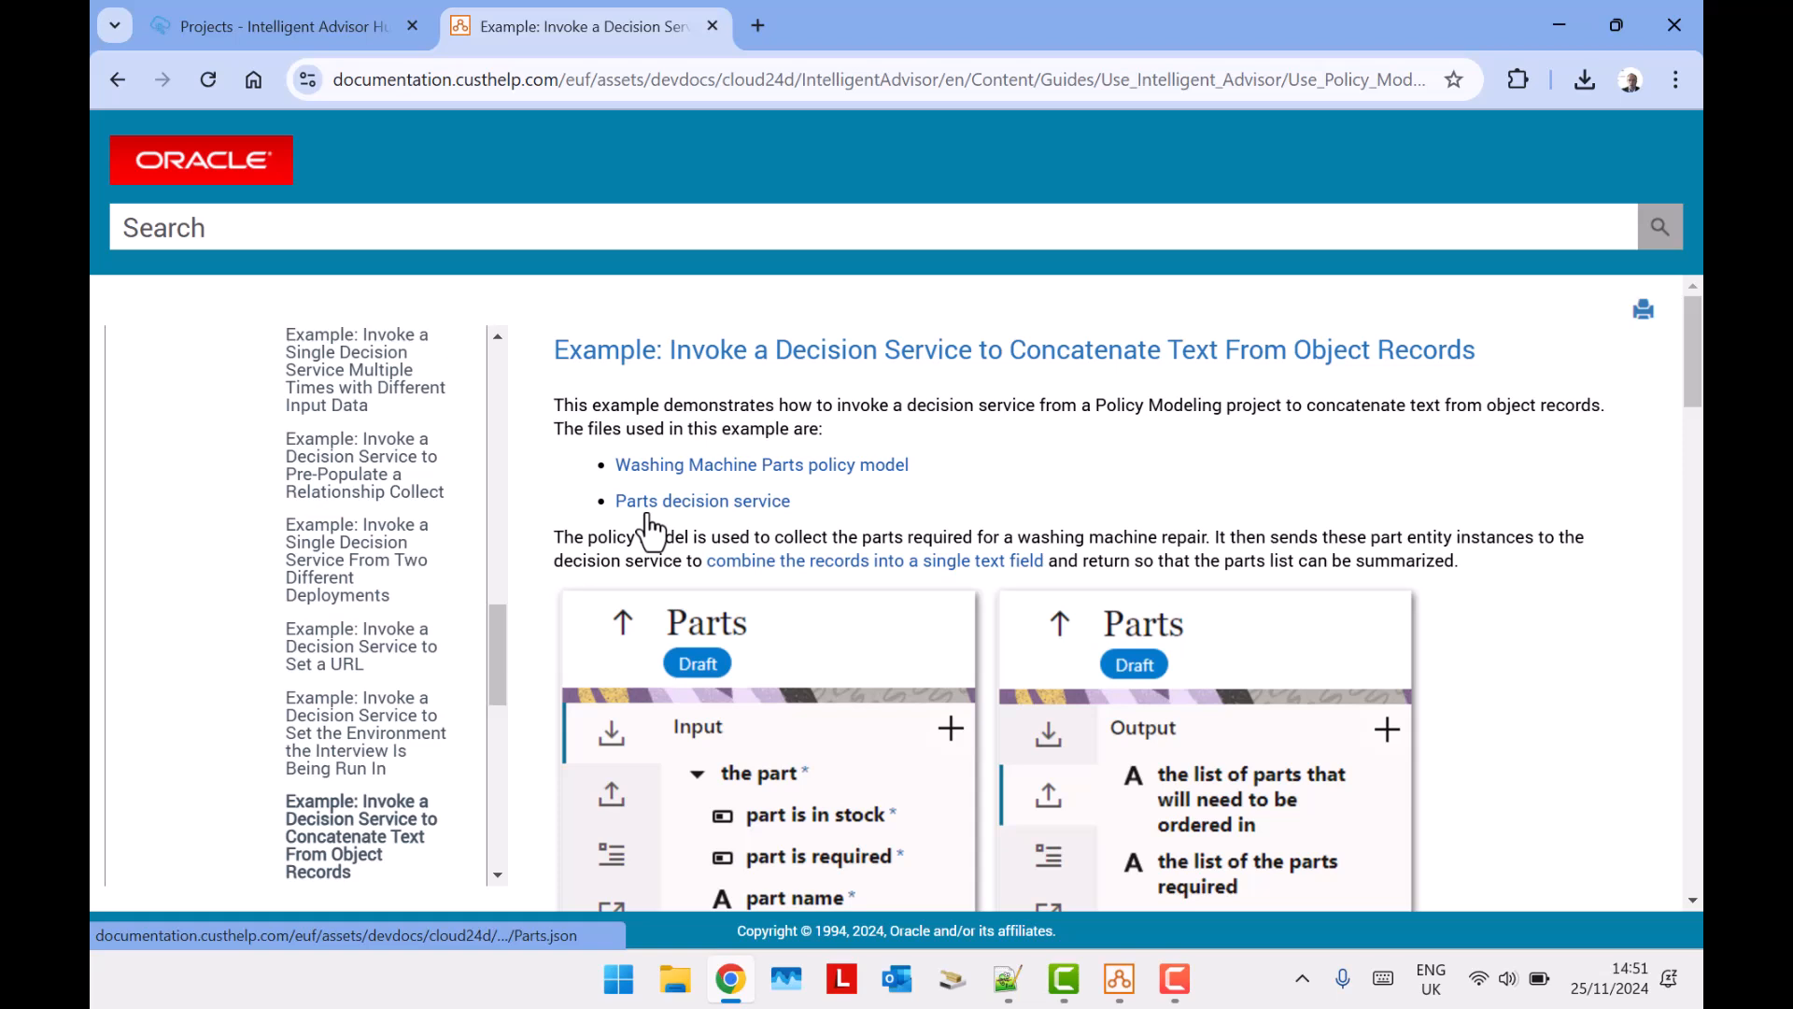
pyautogui.click(834, 468)
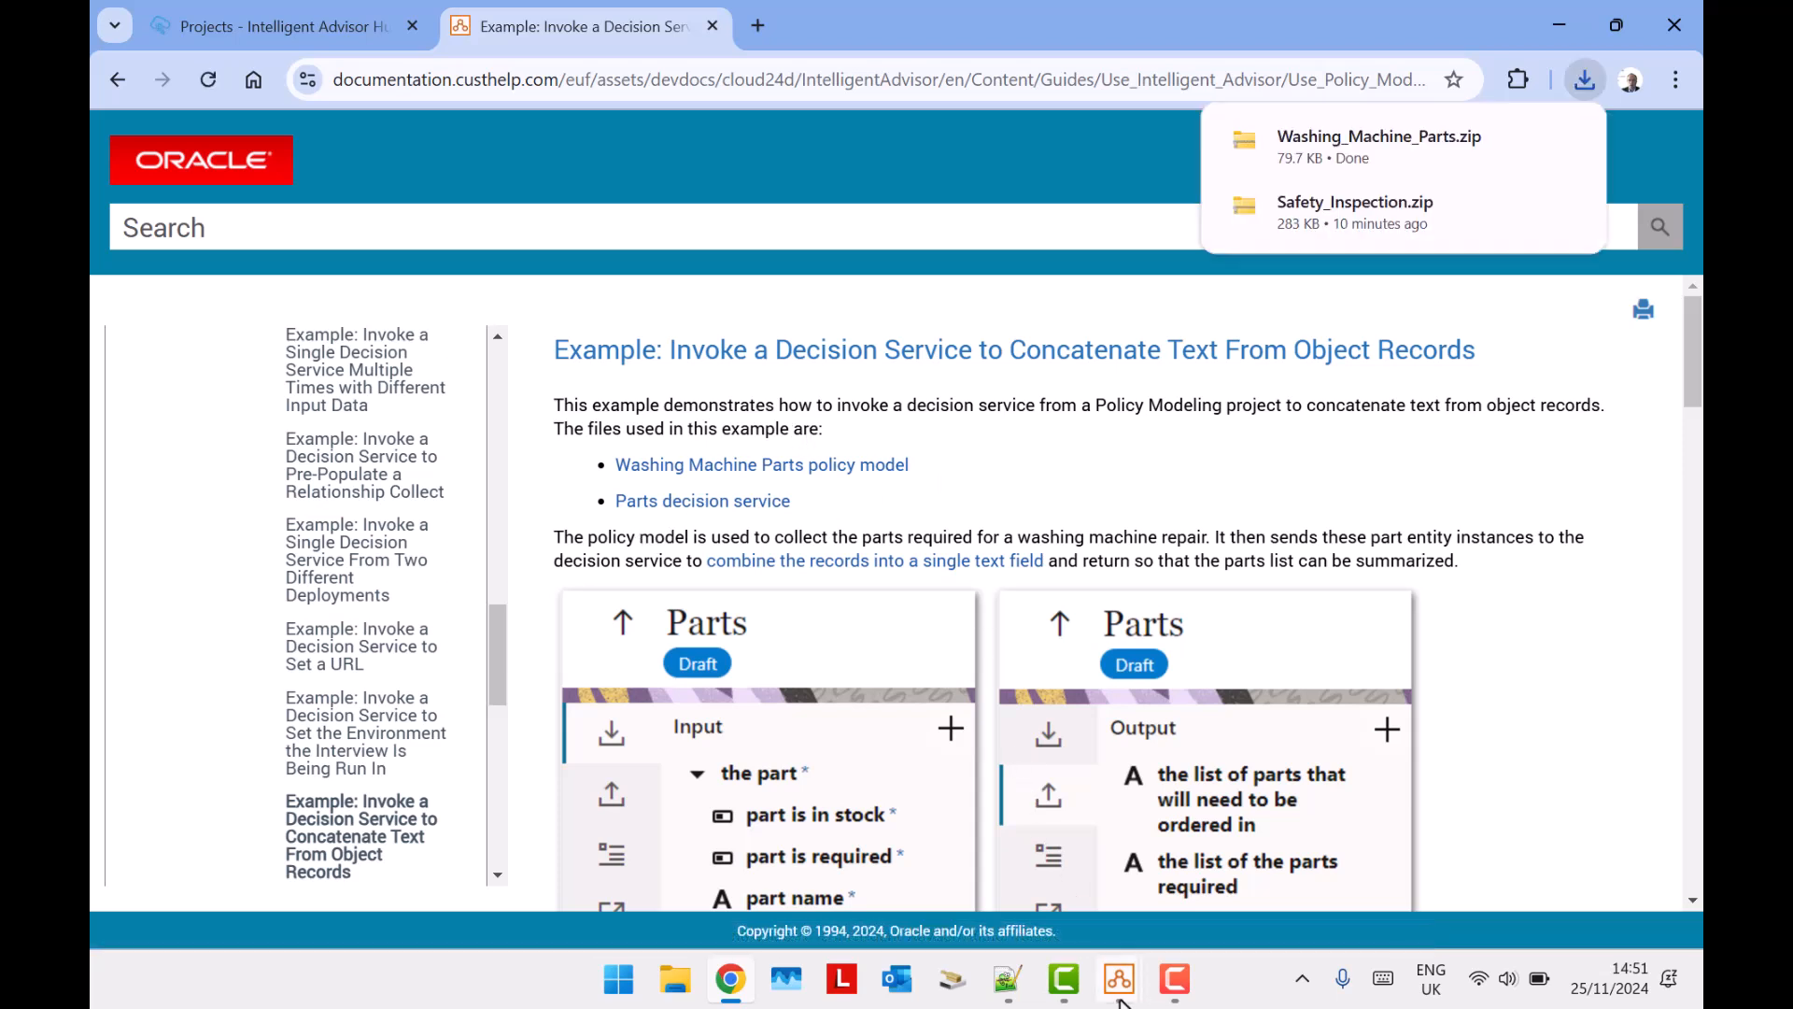
# Switch to Policy Modeling and open the zipped project Washing_Machine_Parts.zip from the Downloads folder.
pyautogui.moveTo(1121, 1001)
pyautogui.click(990, 883)
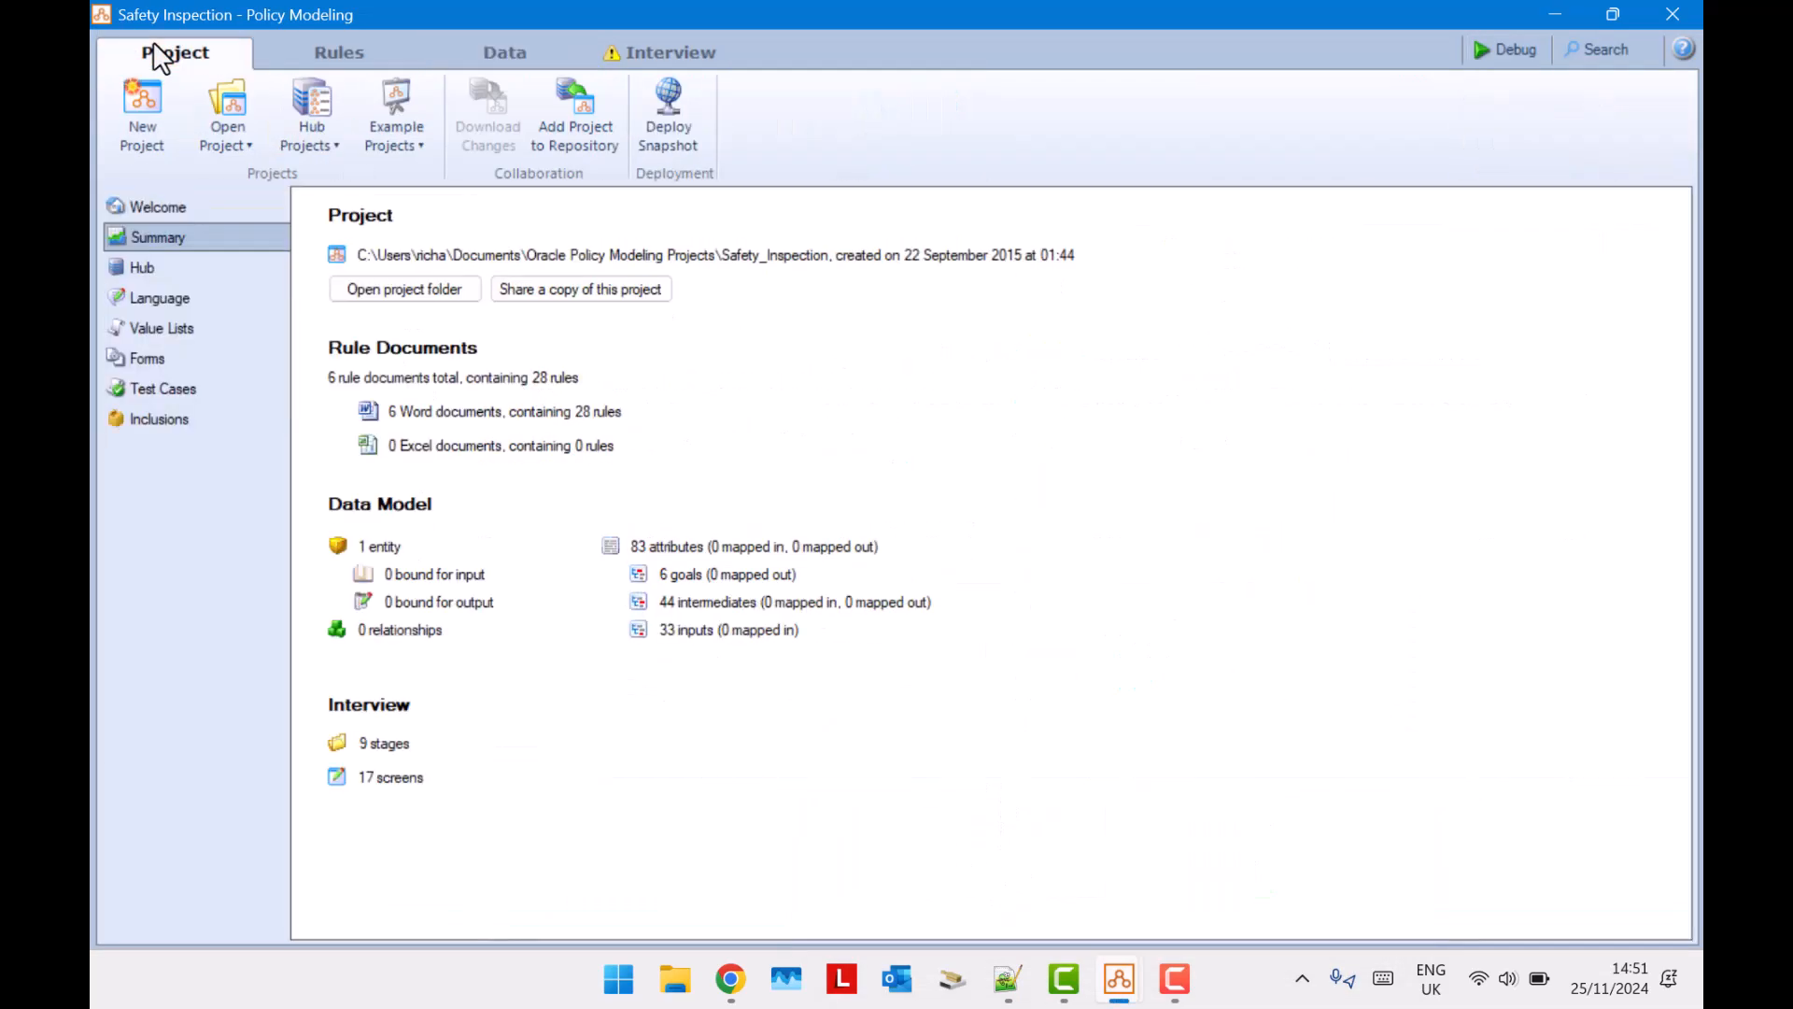
pyautogui.click(229, 131)
pyautogui.click(863, 177)
pyautogui.scroll(3, 962, 374)
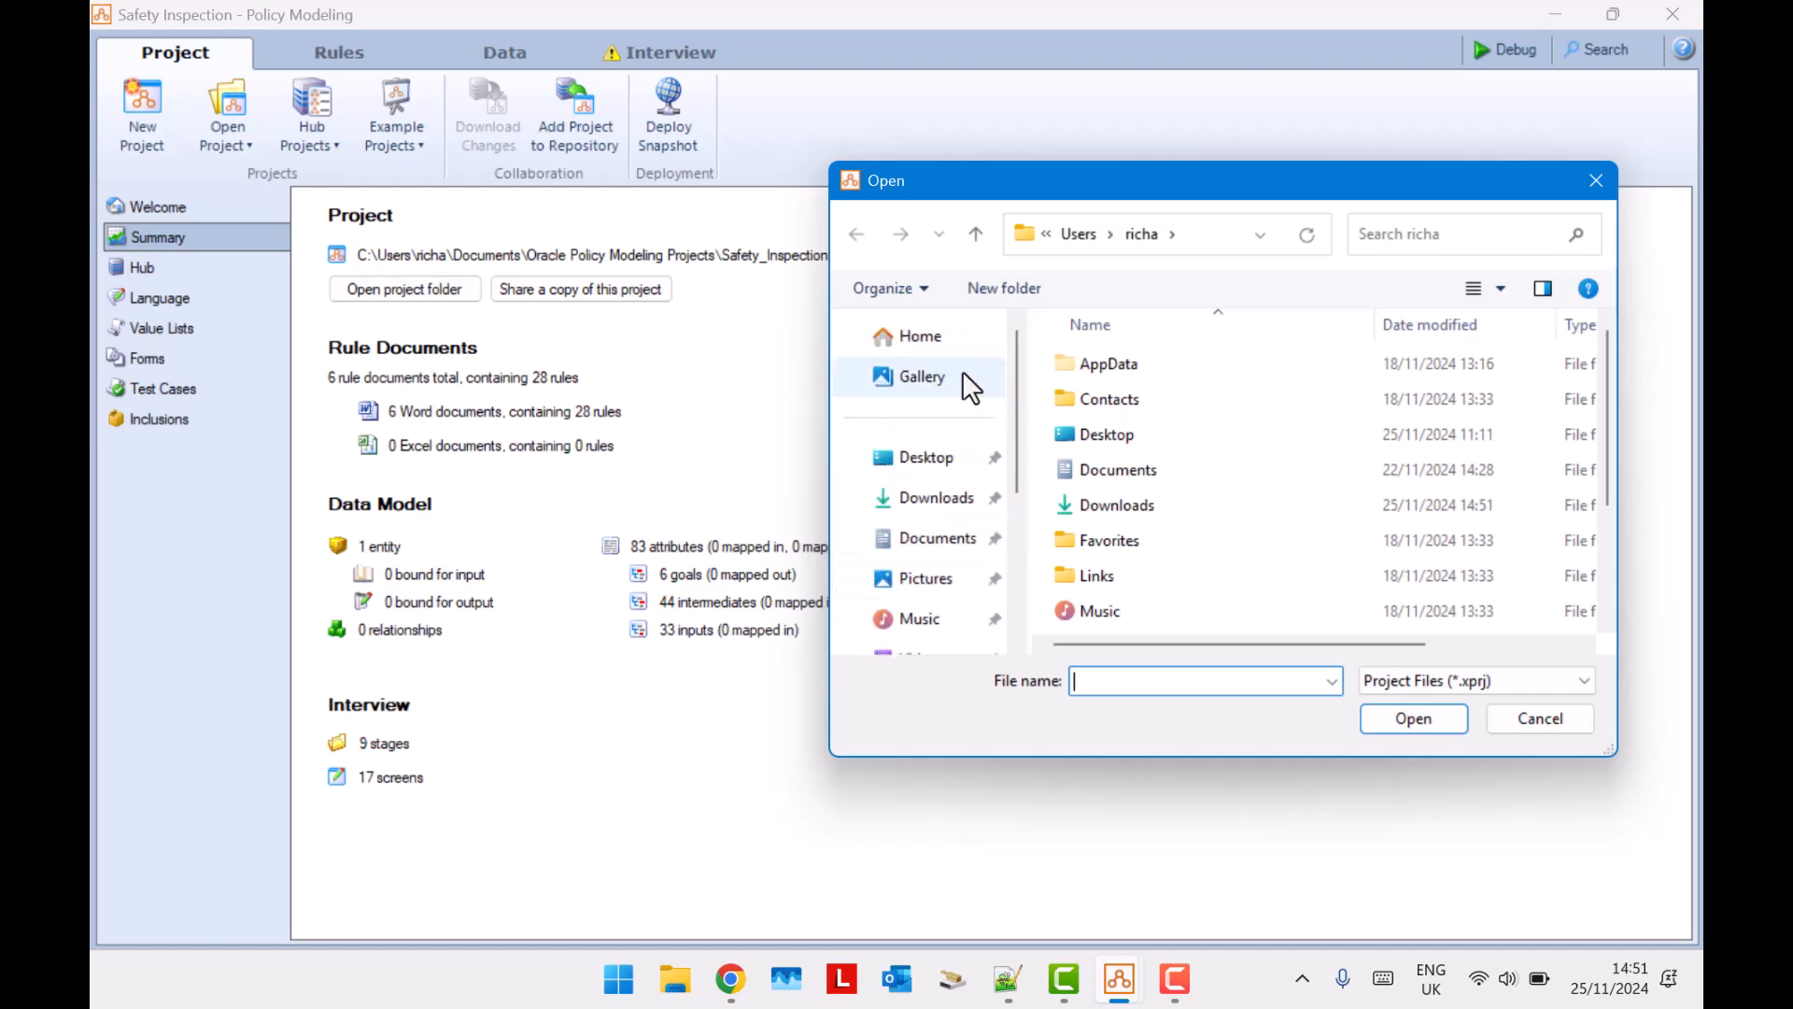
pyautogui.click(938, 509)
pyautogui.click(1481, 684)
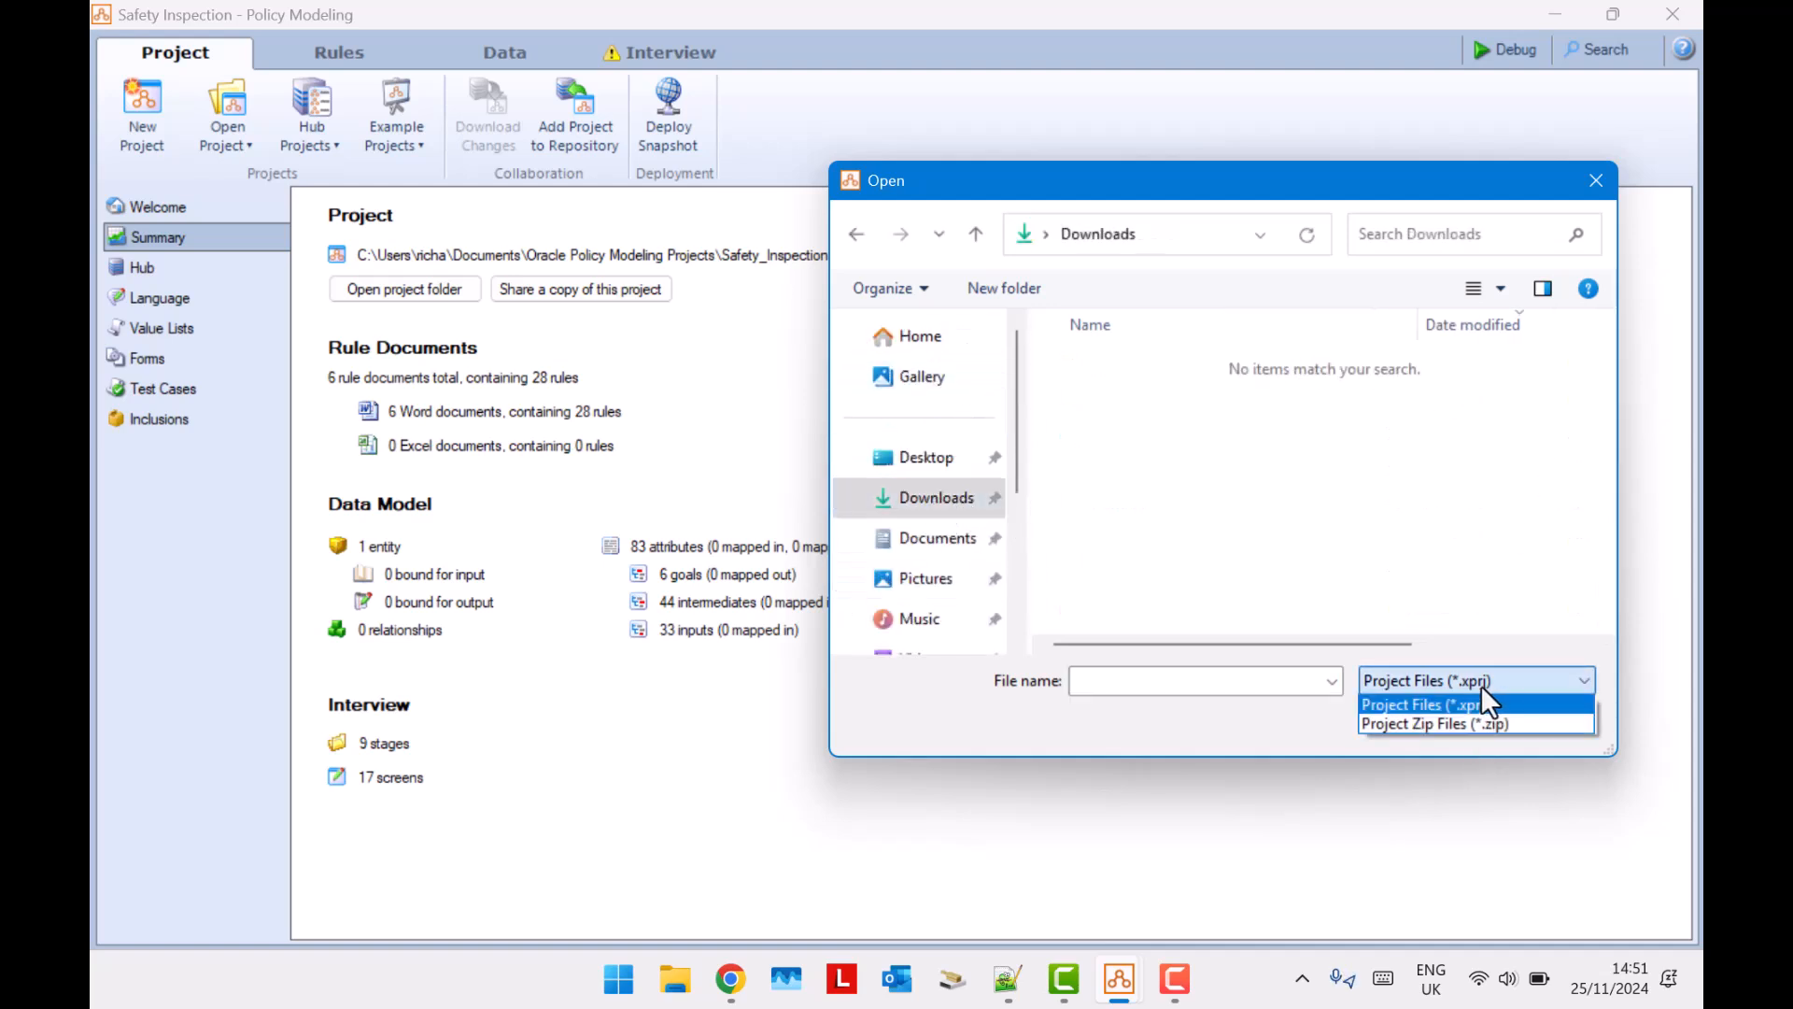
pyautogui.click(1476, 703)
pyautogui.doubleClick(1135, 392)
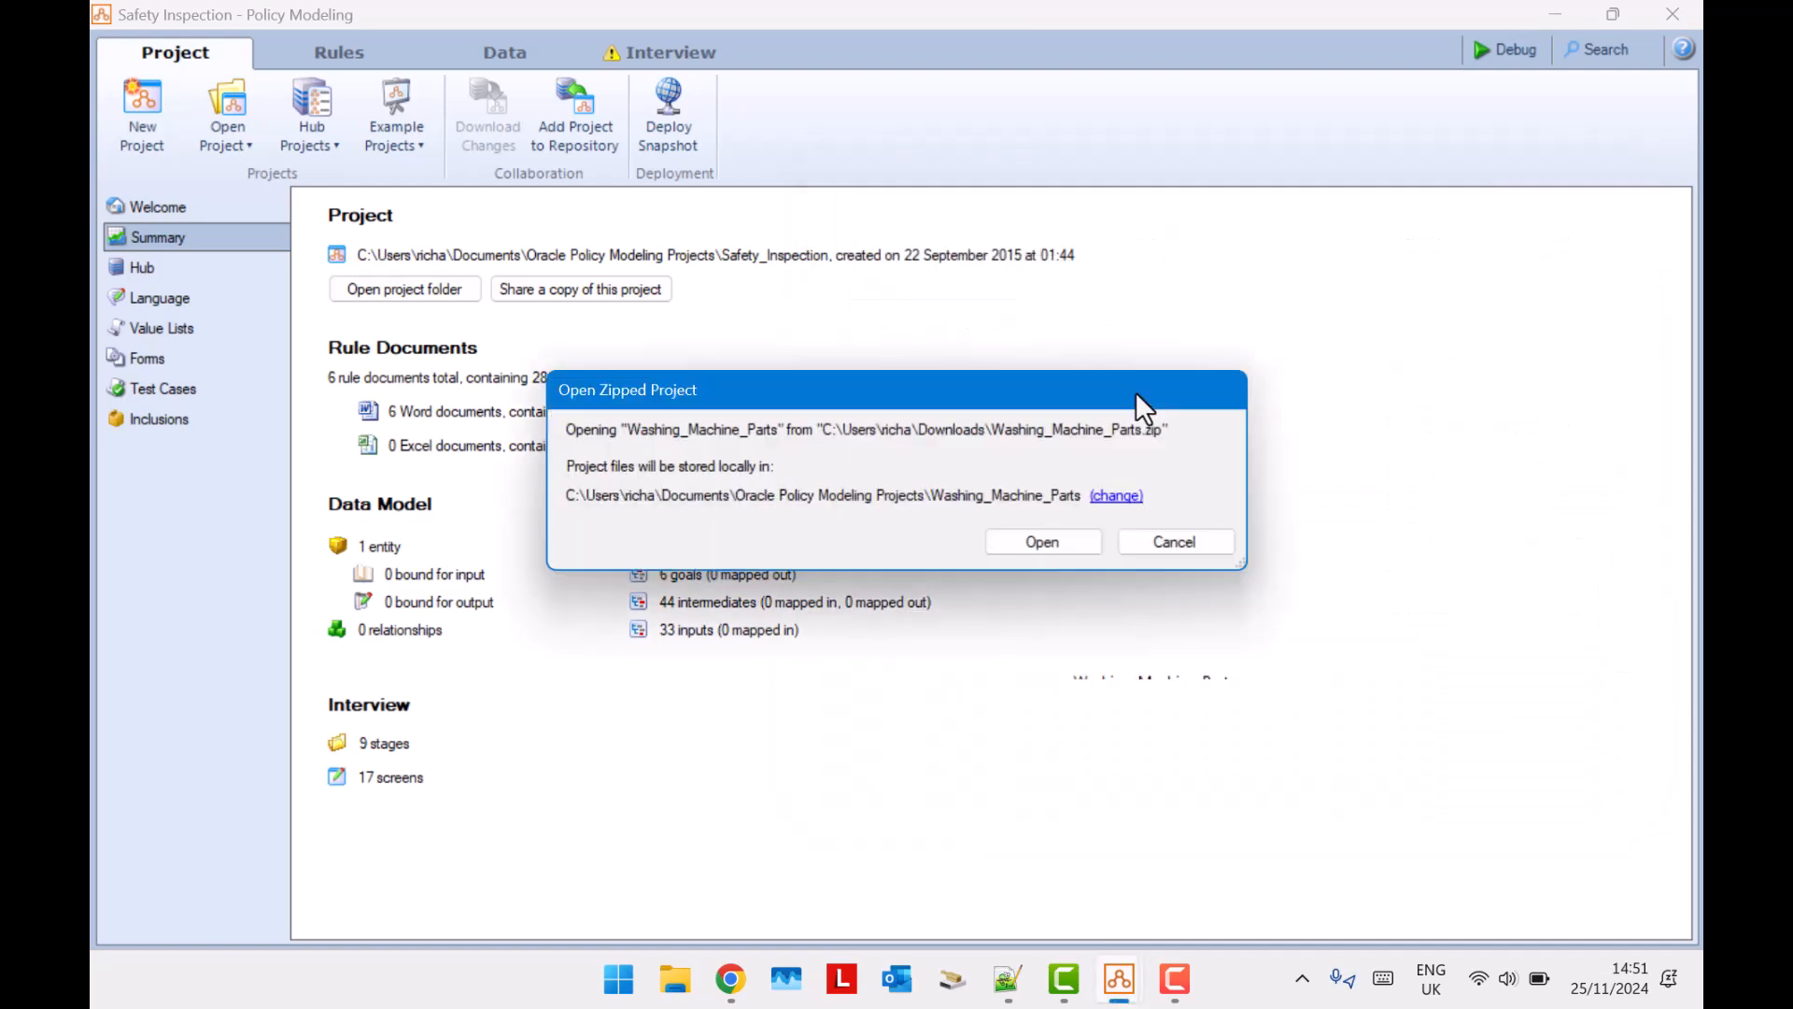
pyautogui.click(1065, 547)
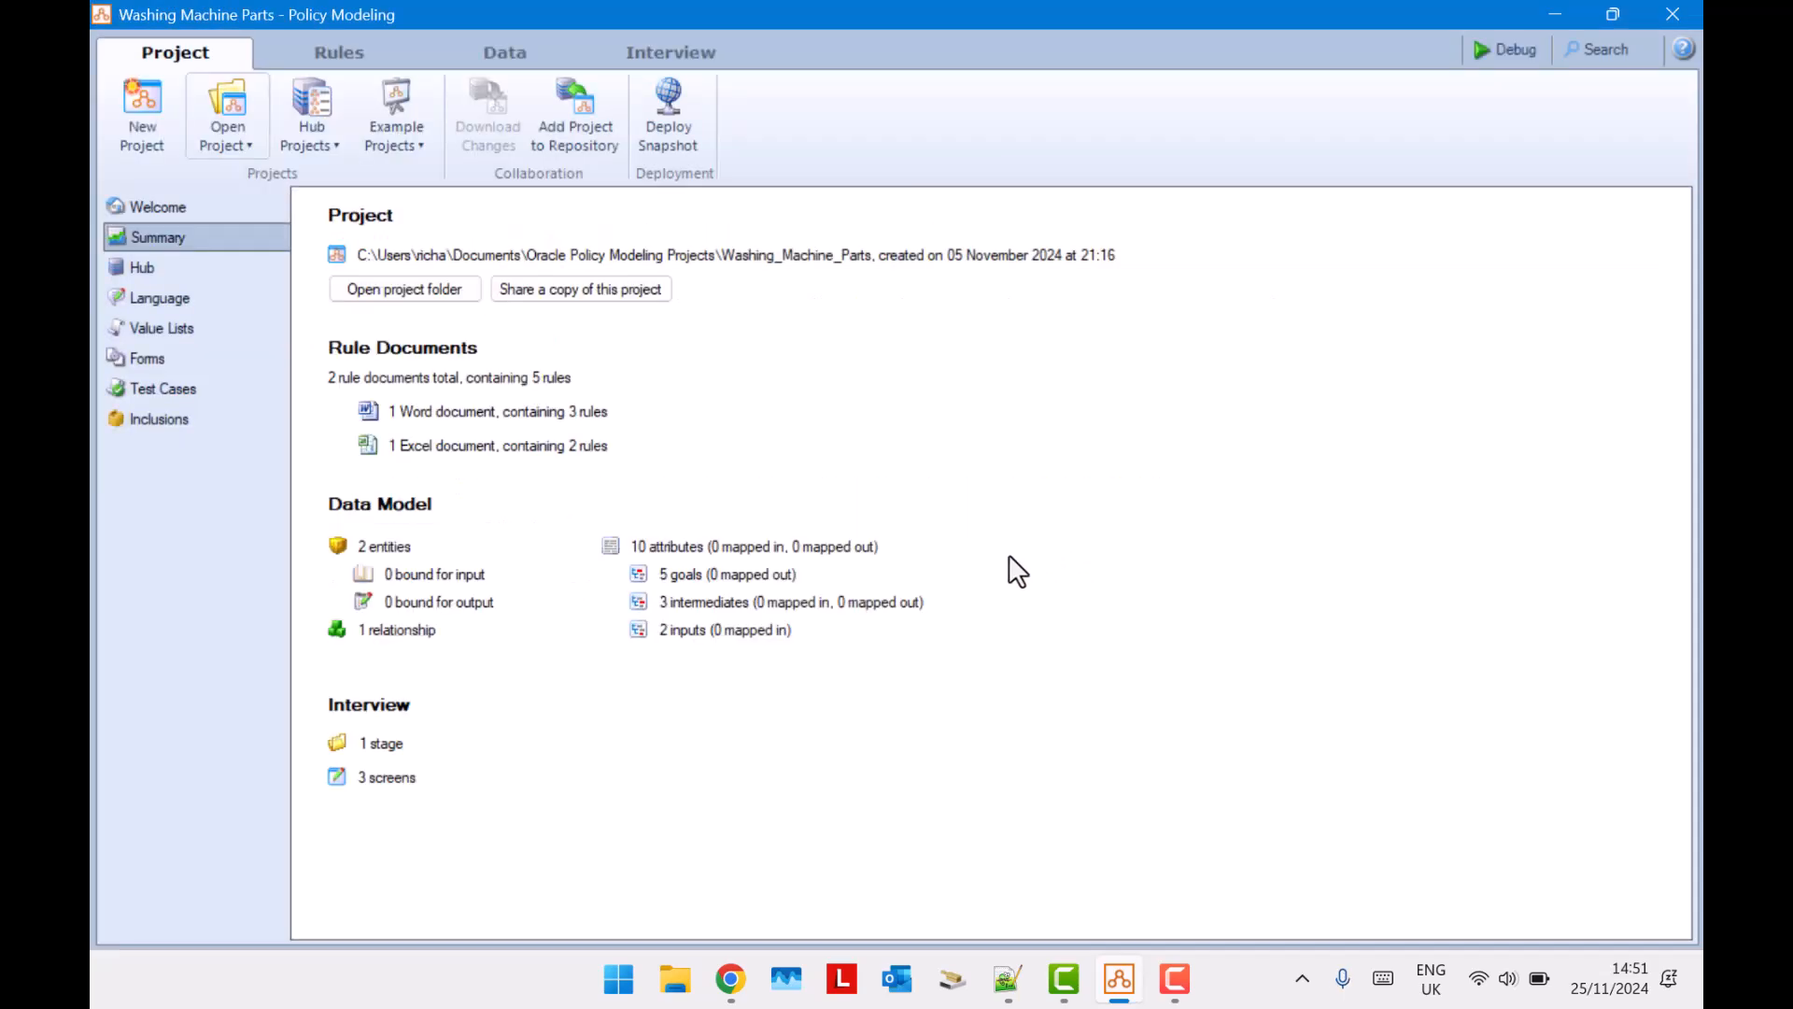
# Switch to the Intelligent Advisor Hub projects in the browser and load Parts.json from Downloads for import as a decision service.
pyautogui.click(721, 989)
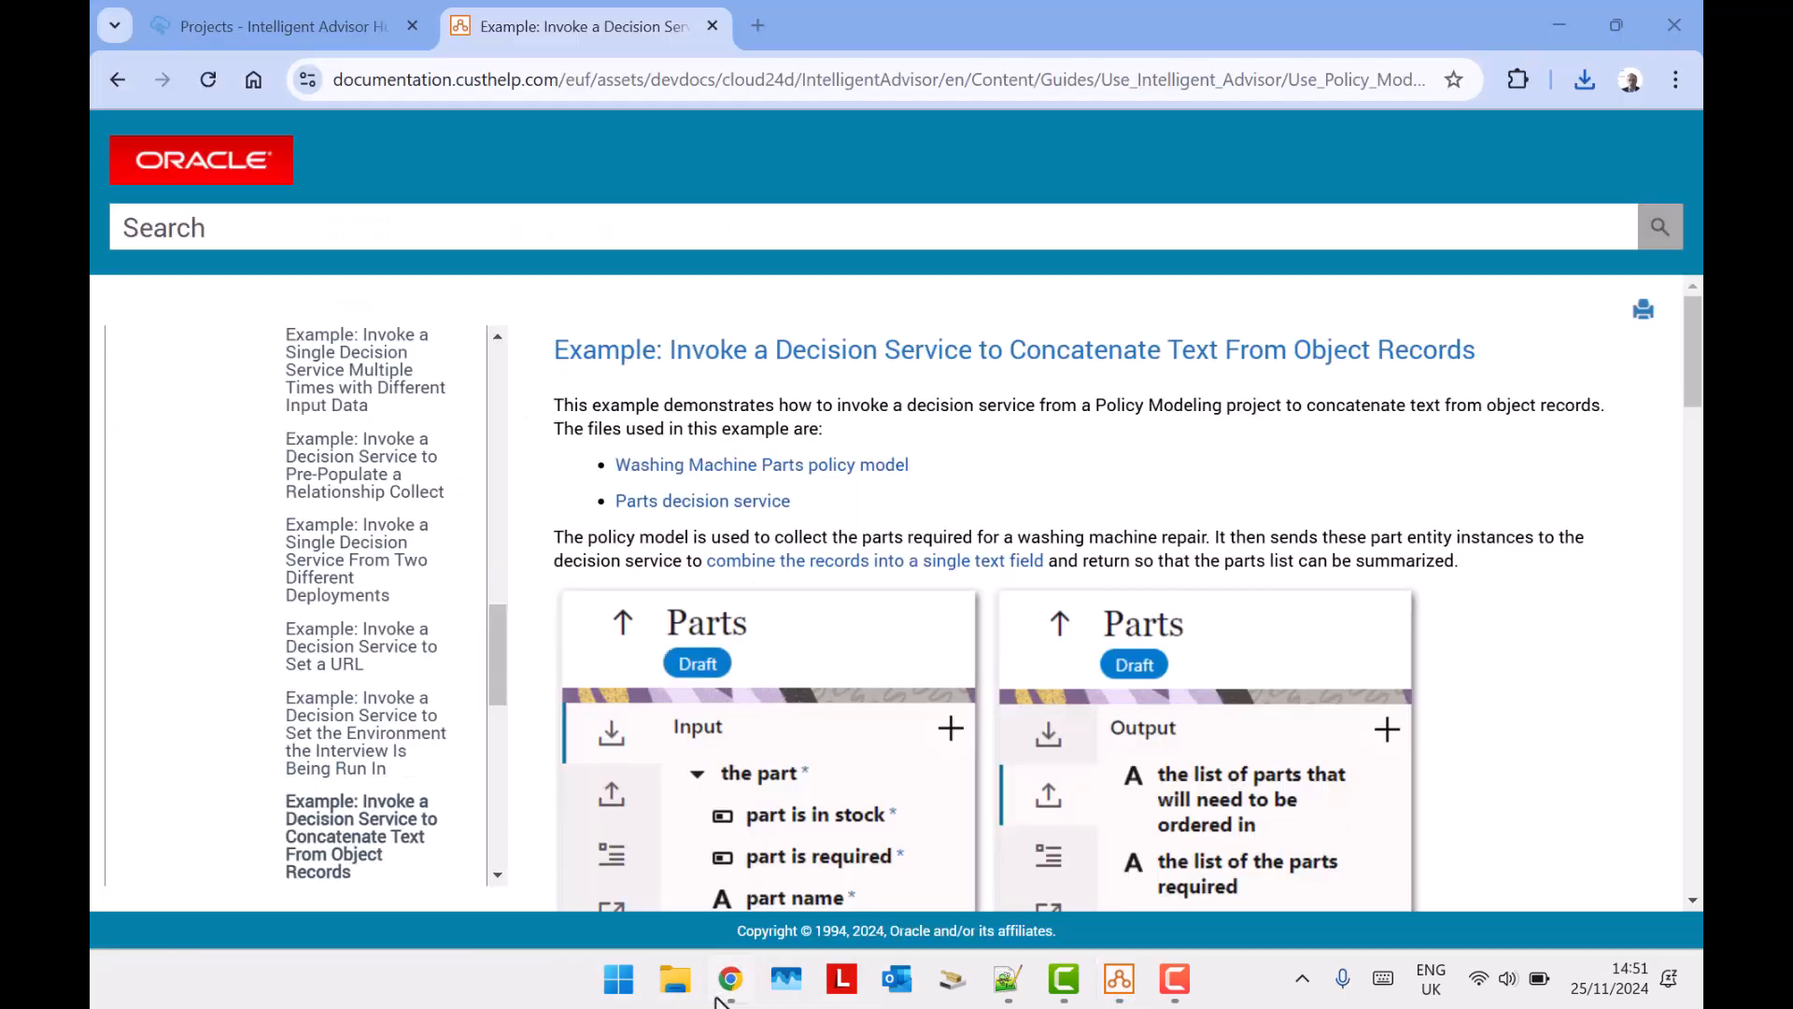
pyautogui.click(311, 26)
pyautogui.click(1097, 156)
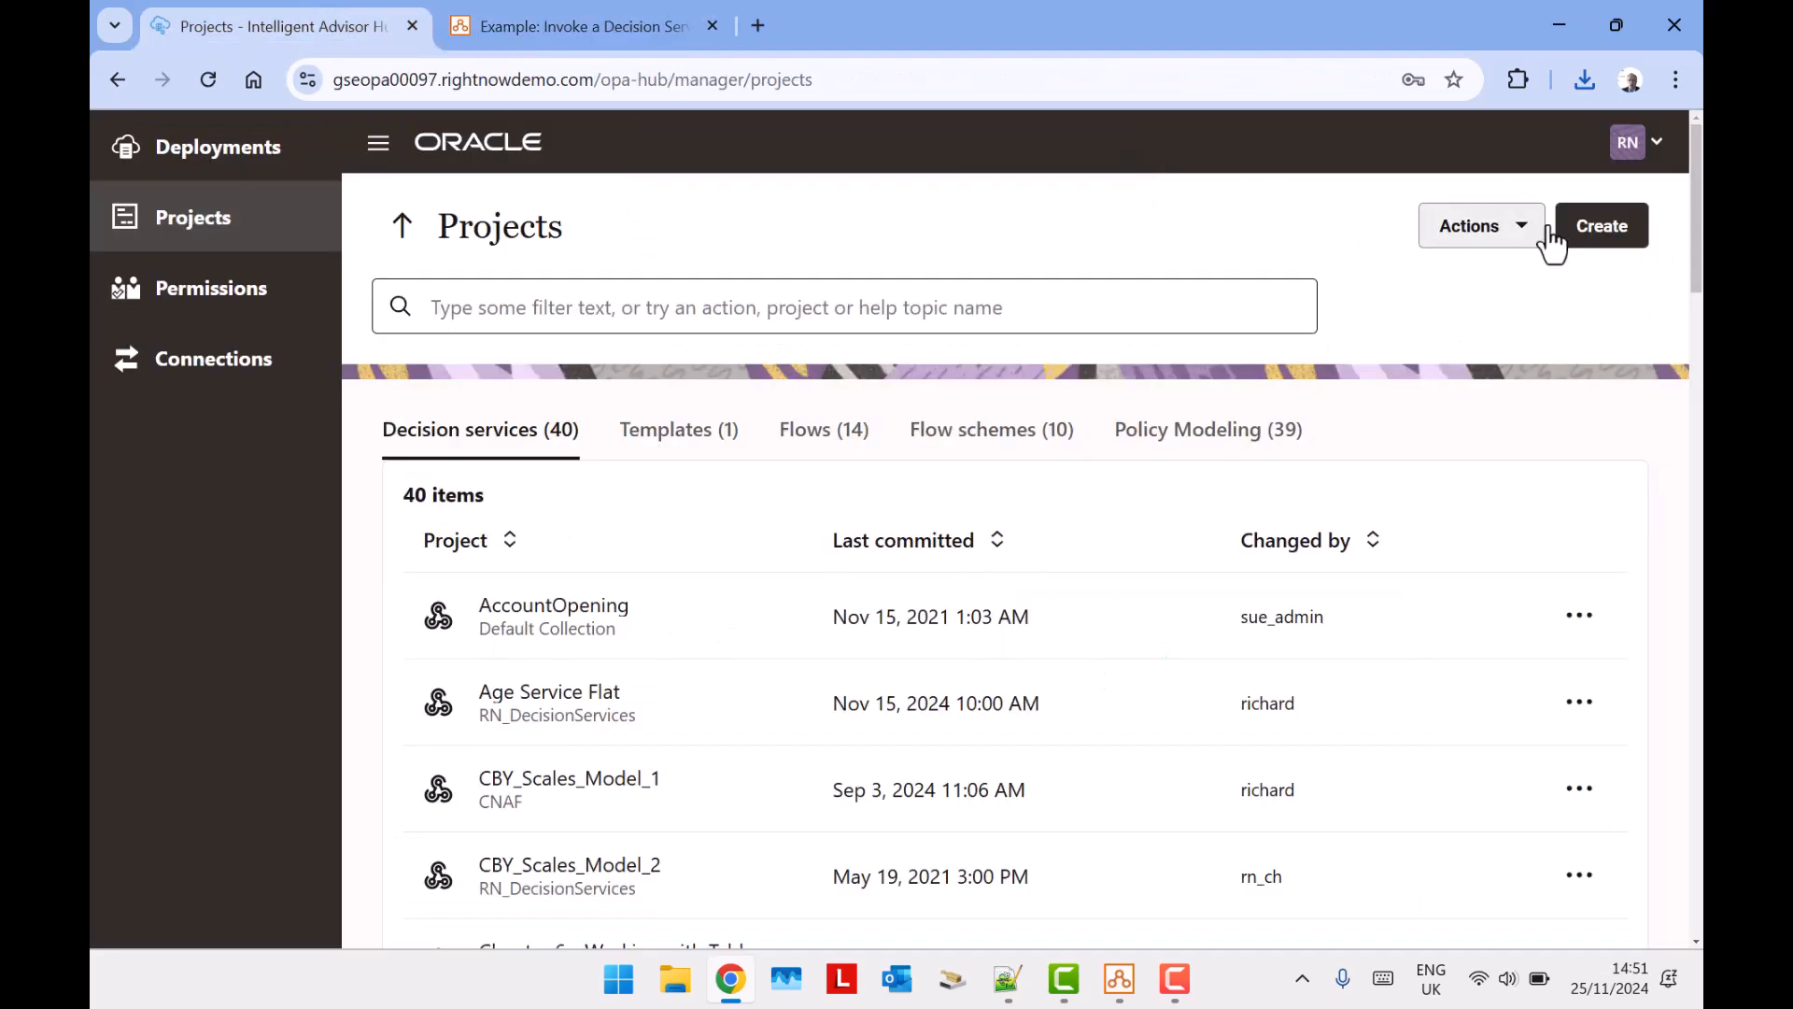
pyautogui.click(1494, 234)
pyautogui.click(1515, 360)
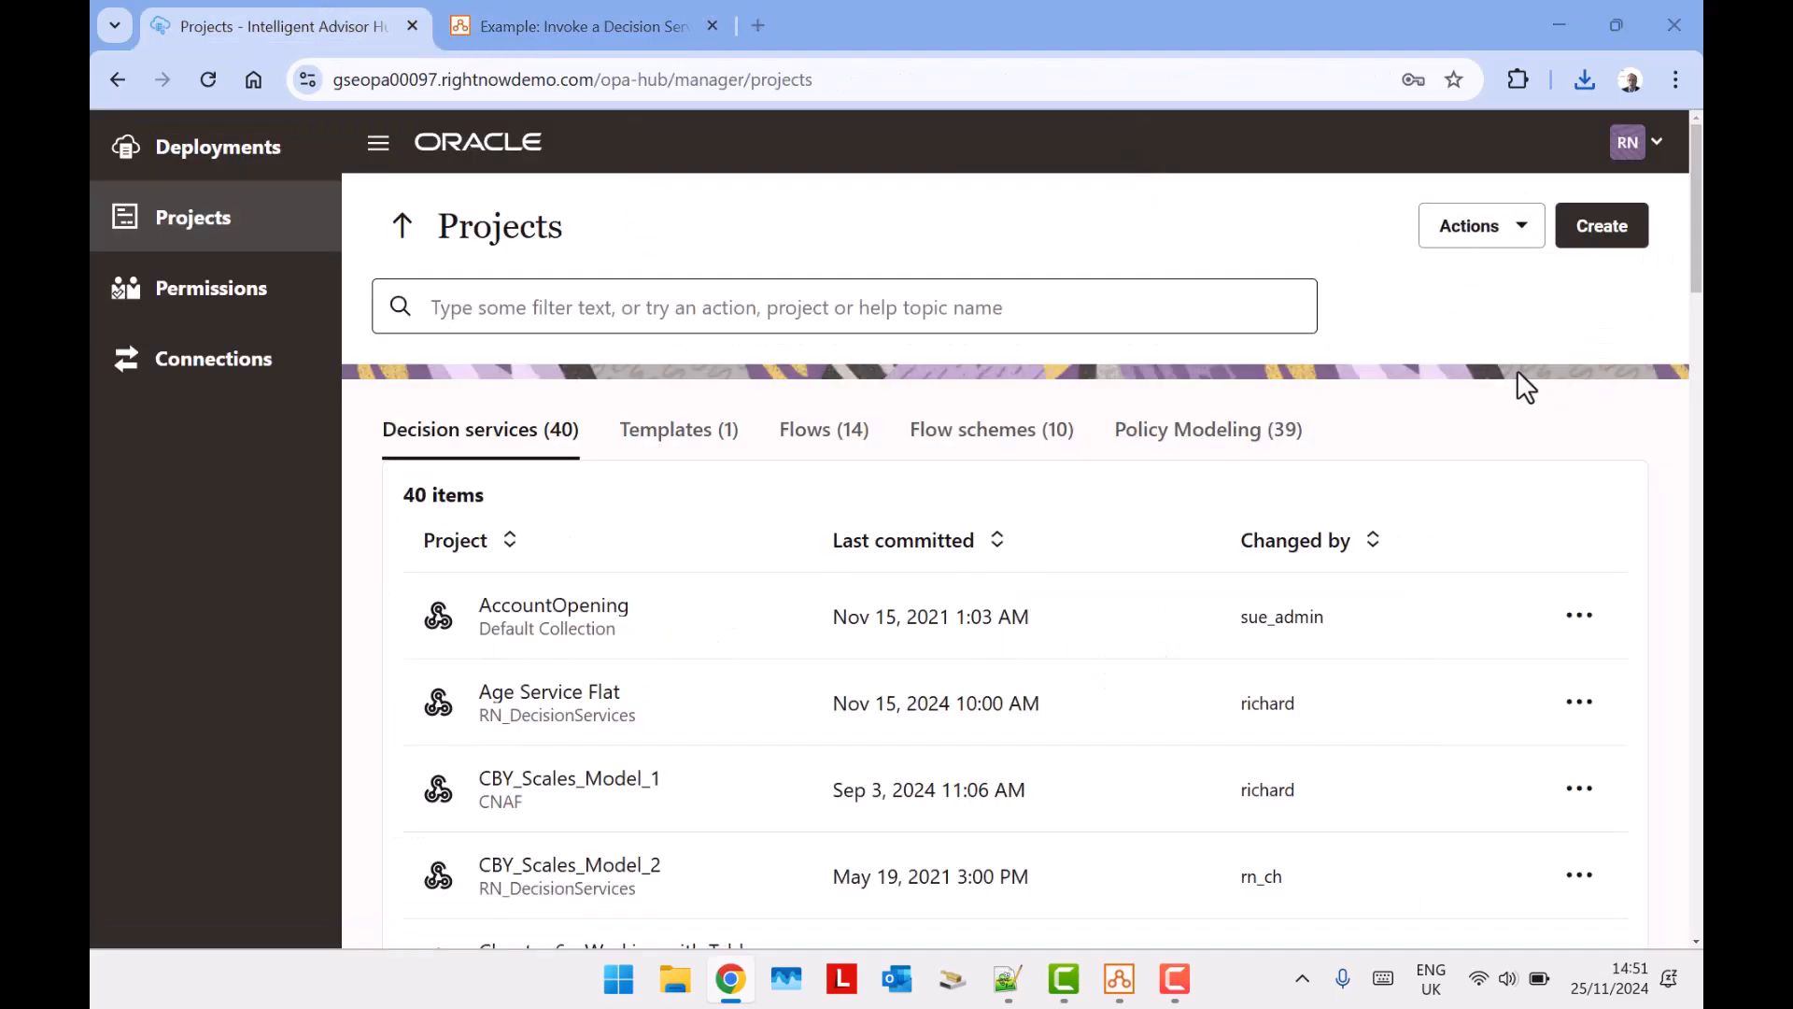
pyautogui.scroll(-2, 473, 318)
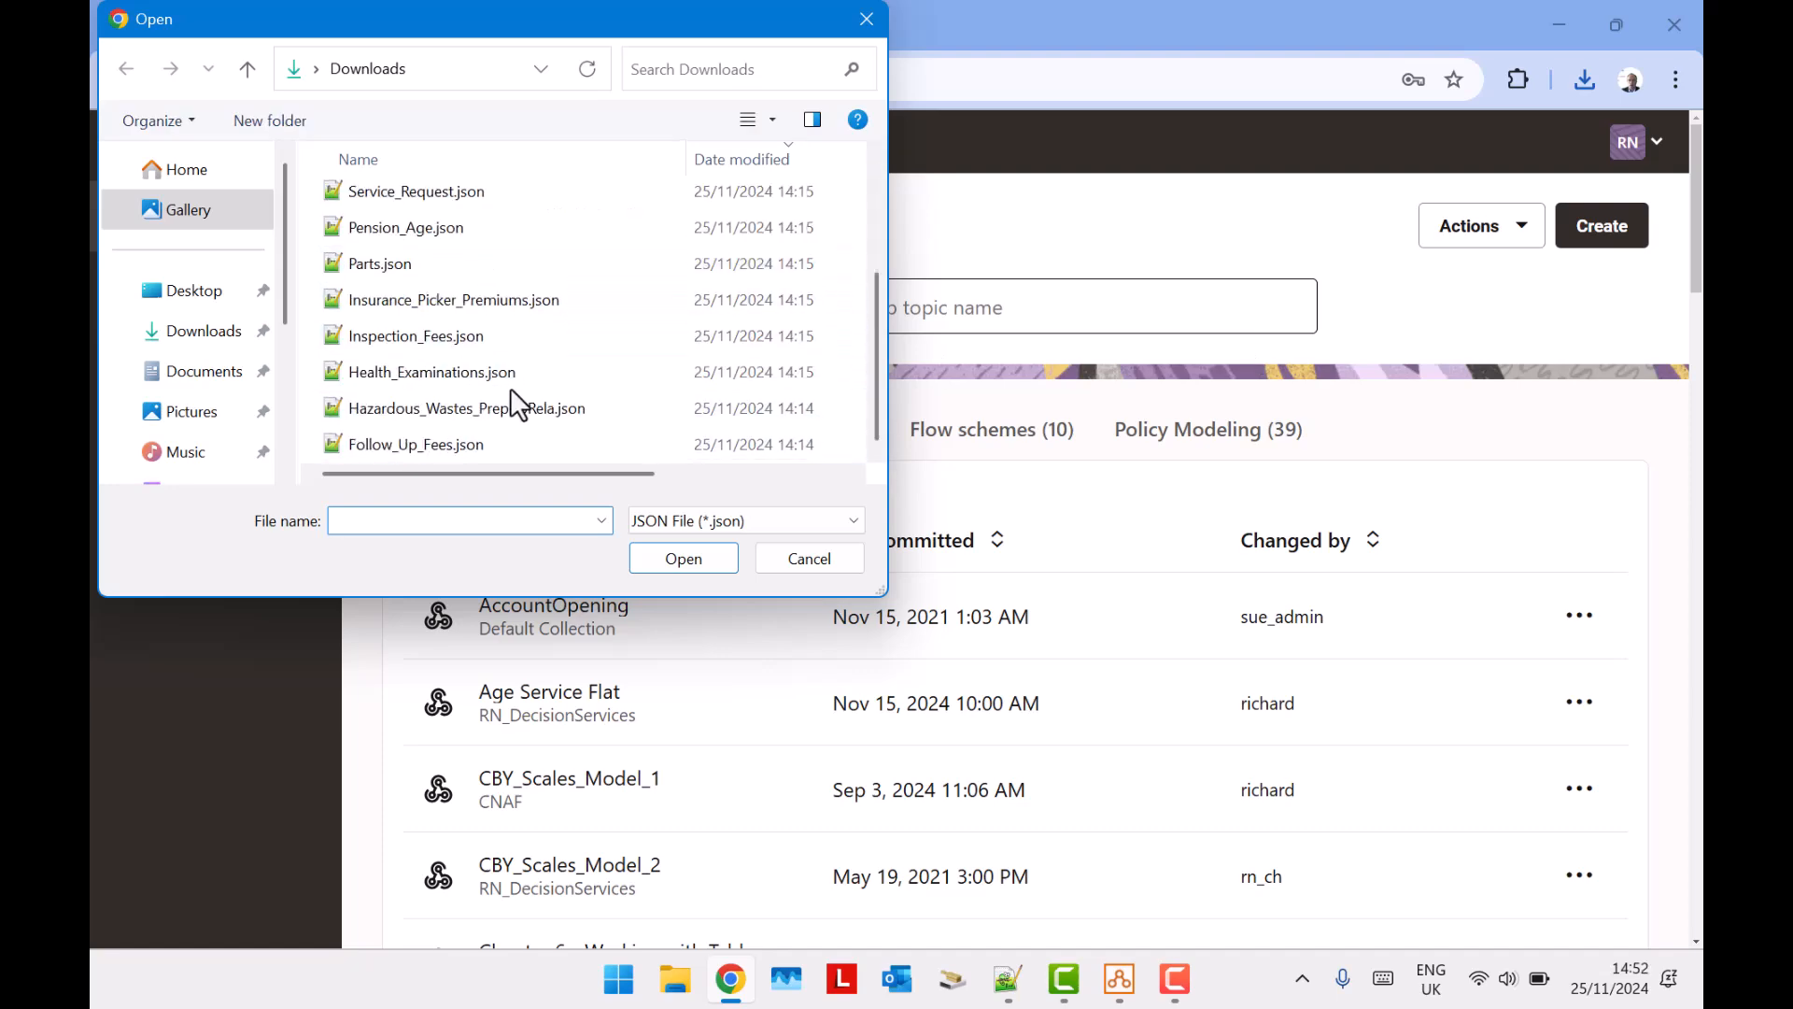
pyautogui.doubleClick(370, 264)
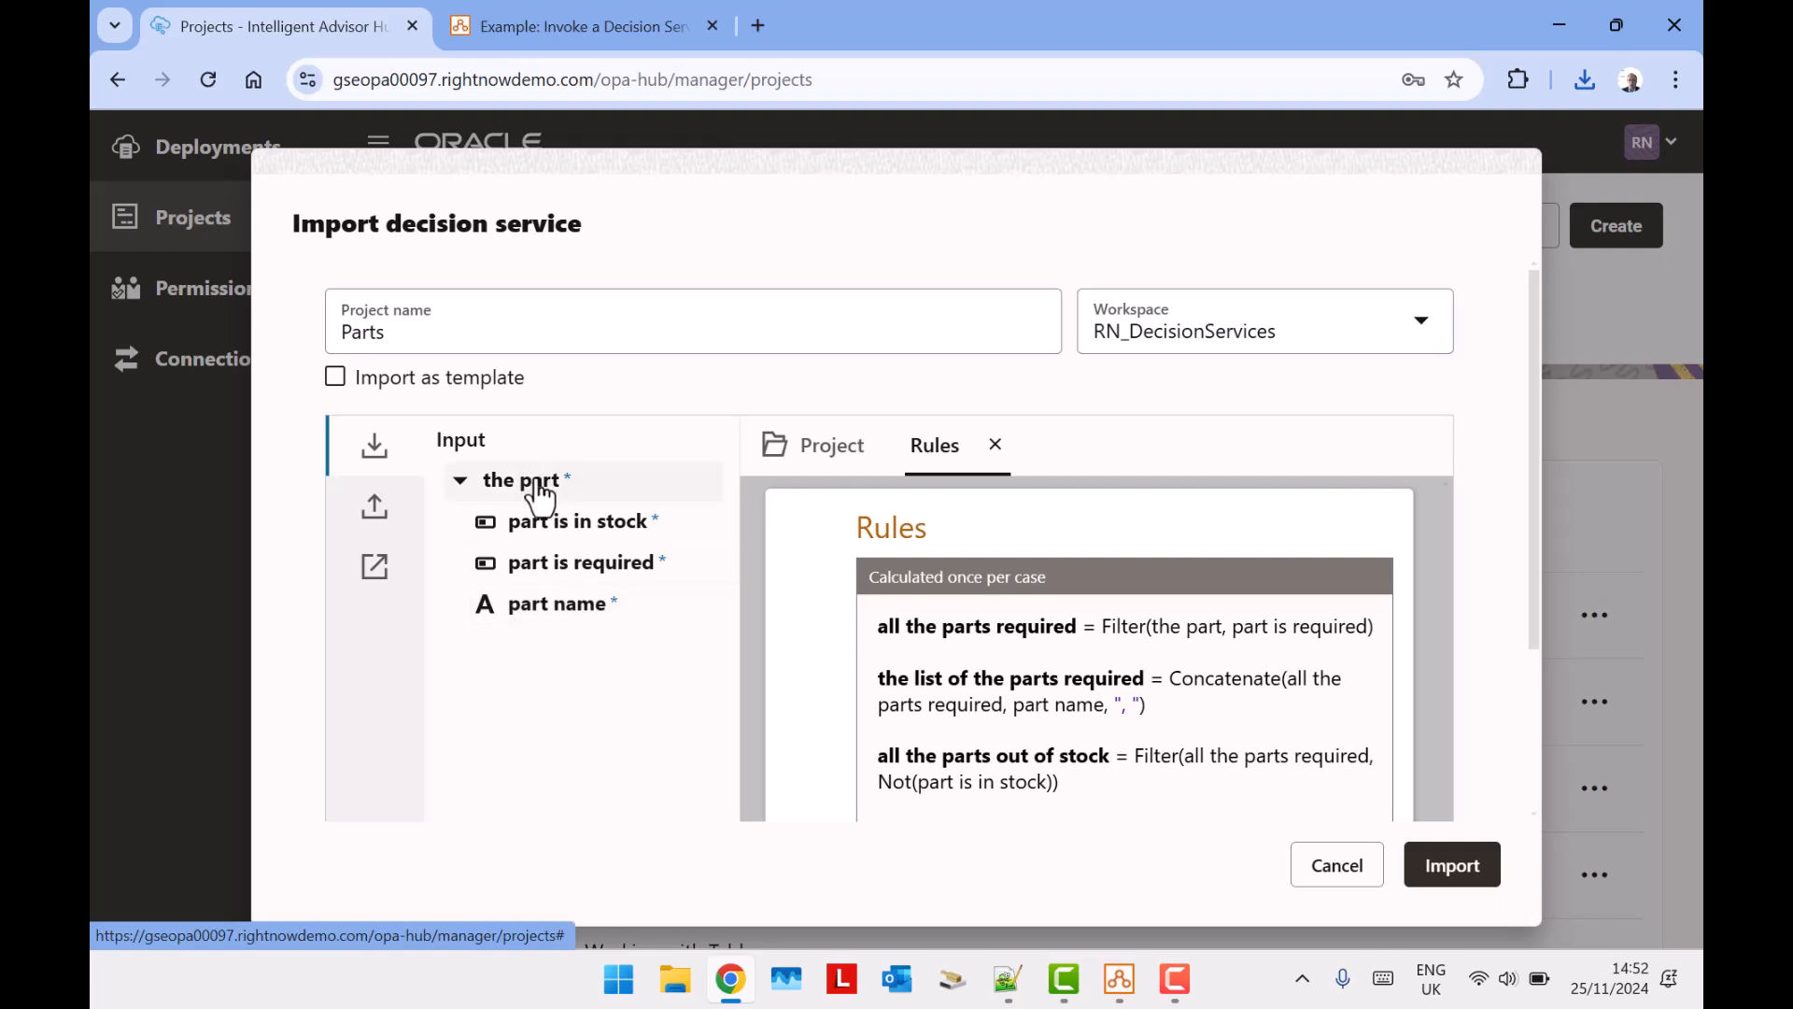
# Review the outputs and rules in the import preview and import Parts into the RN_DecisionServices workspace.
pyautogui.click(366, 523)
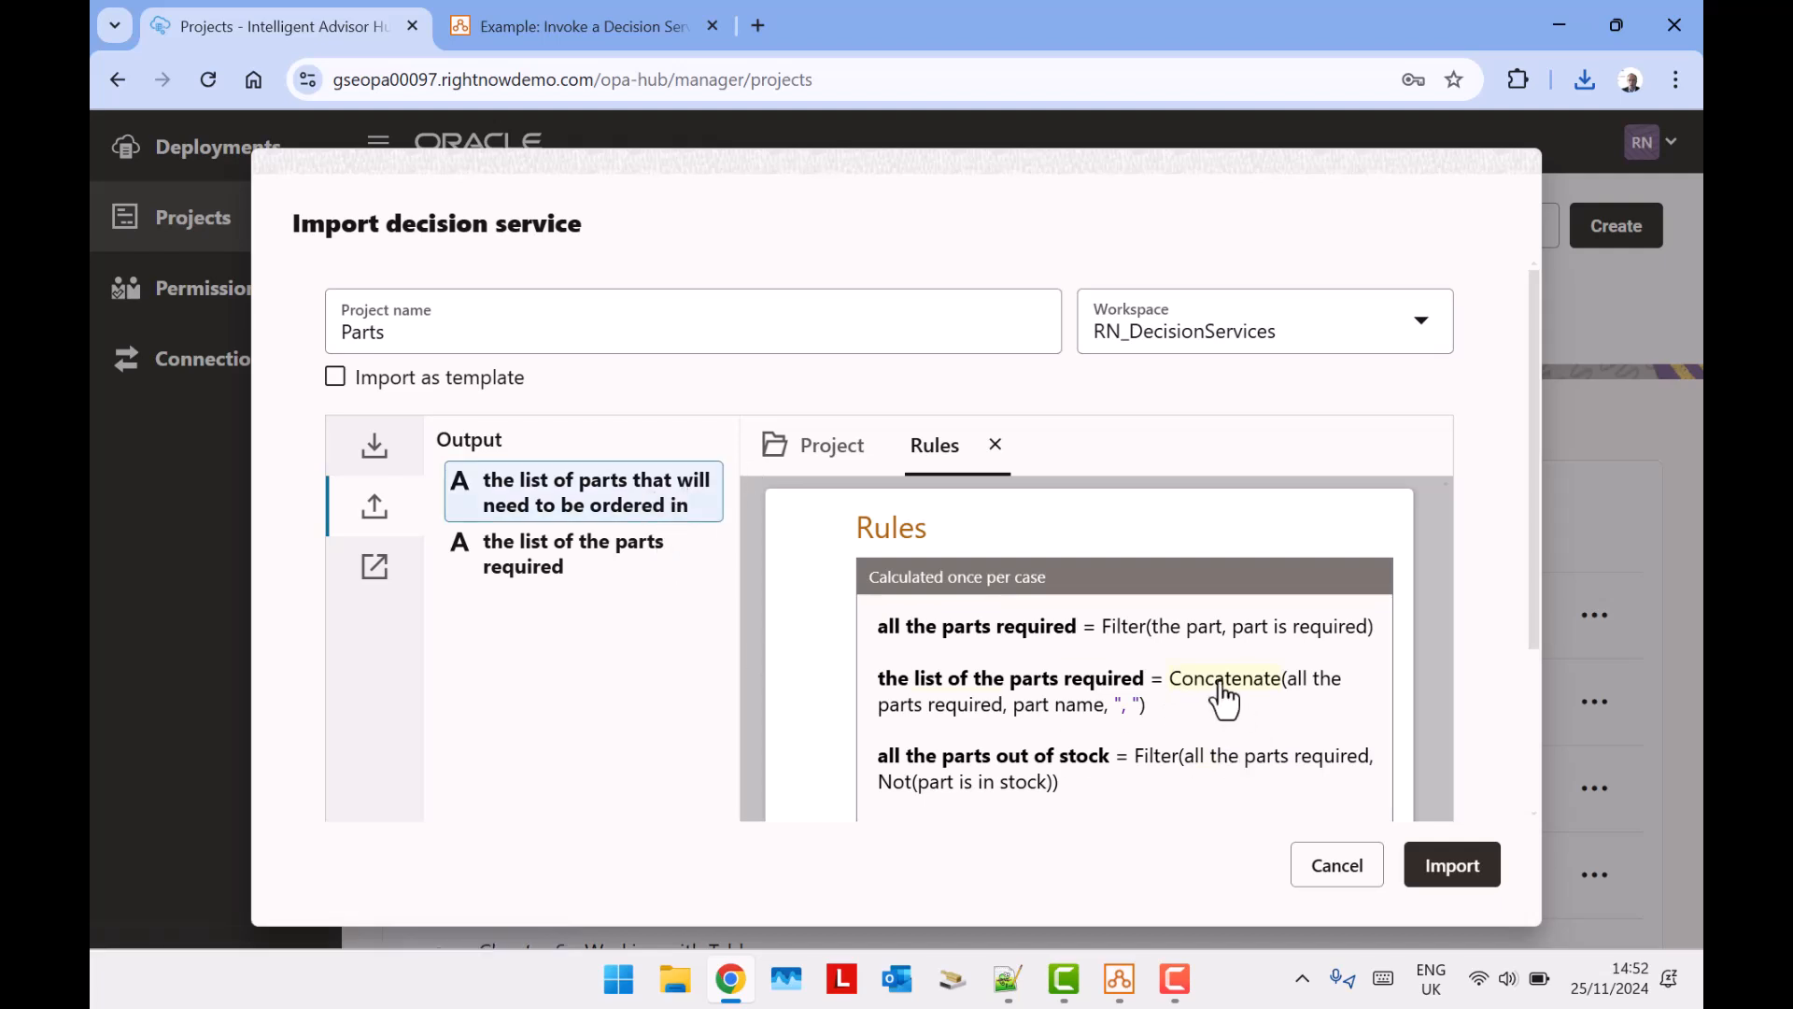
pyautogui.moveTo(1266, 701)
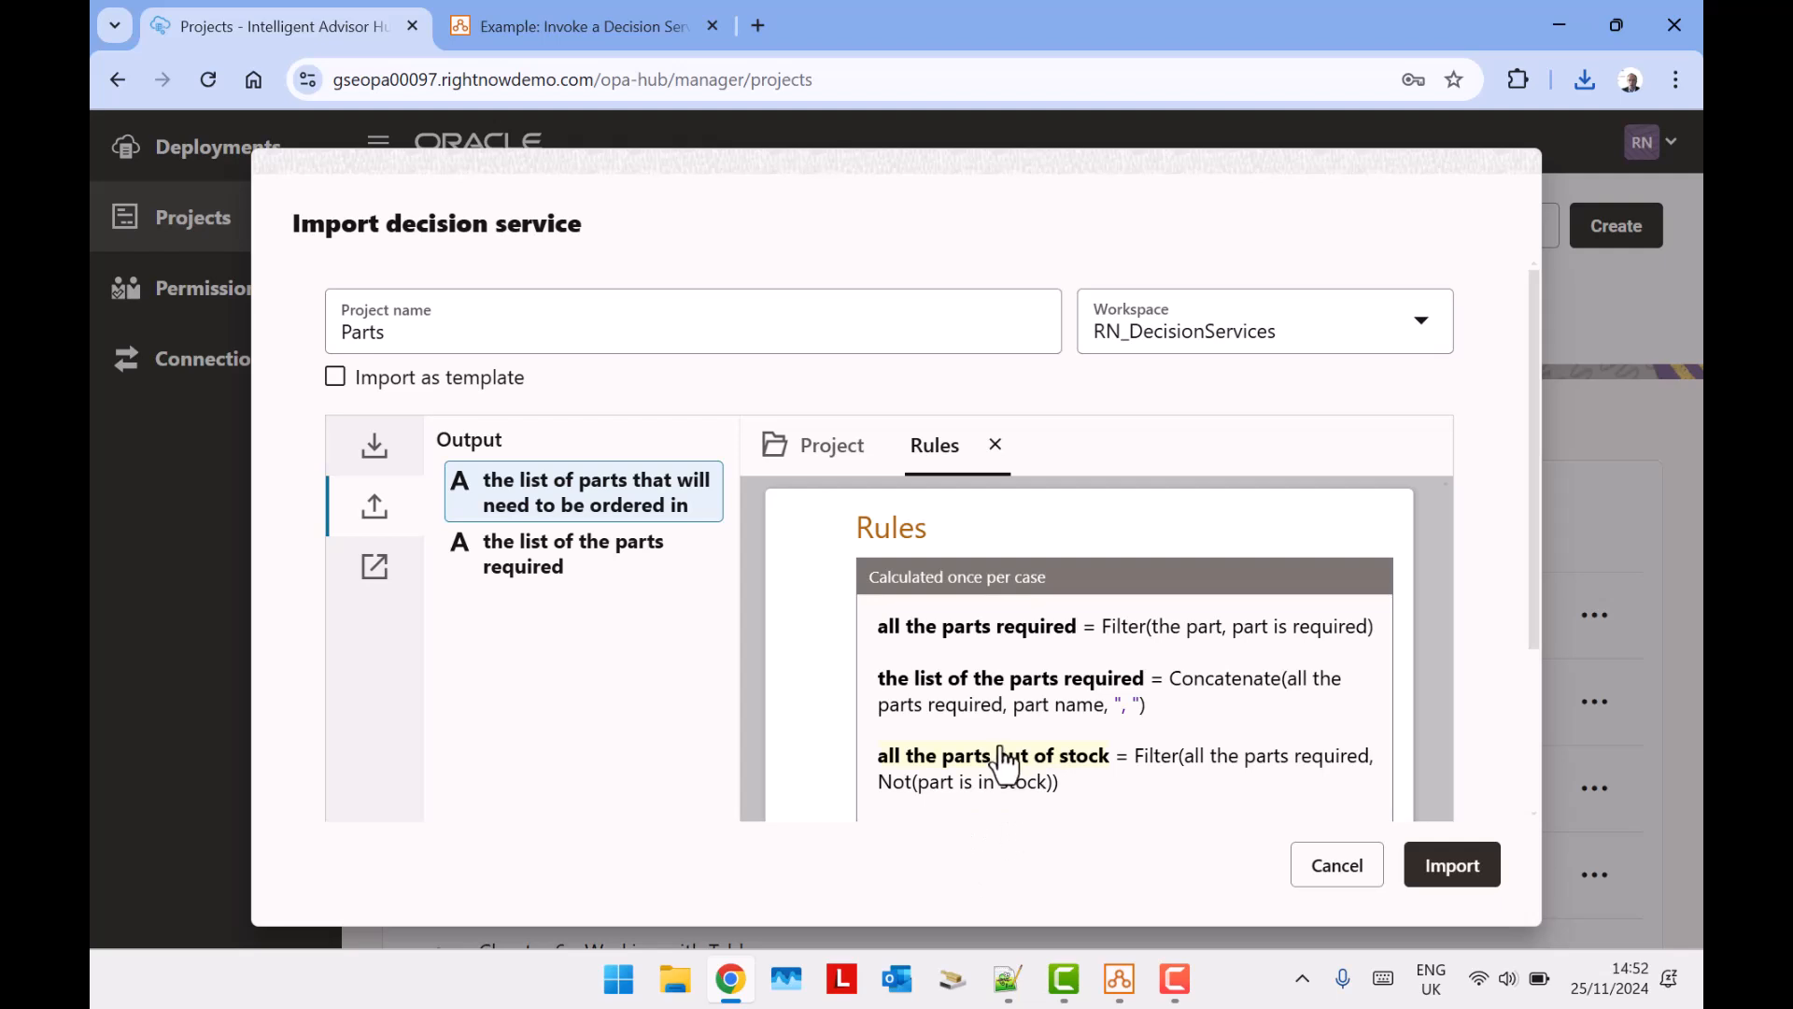
pyautogui.moveTo(931, 771)
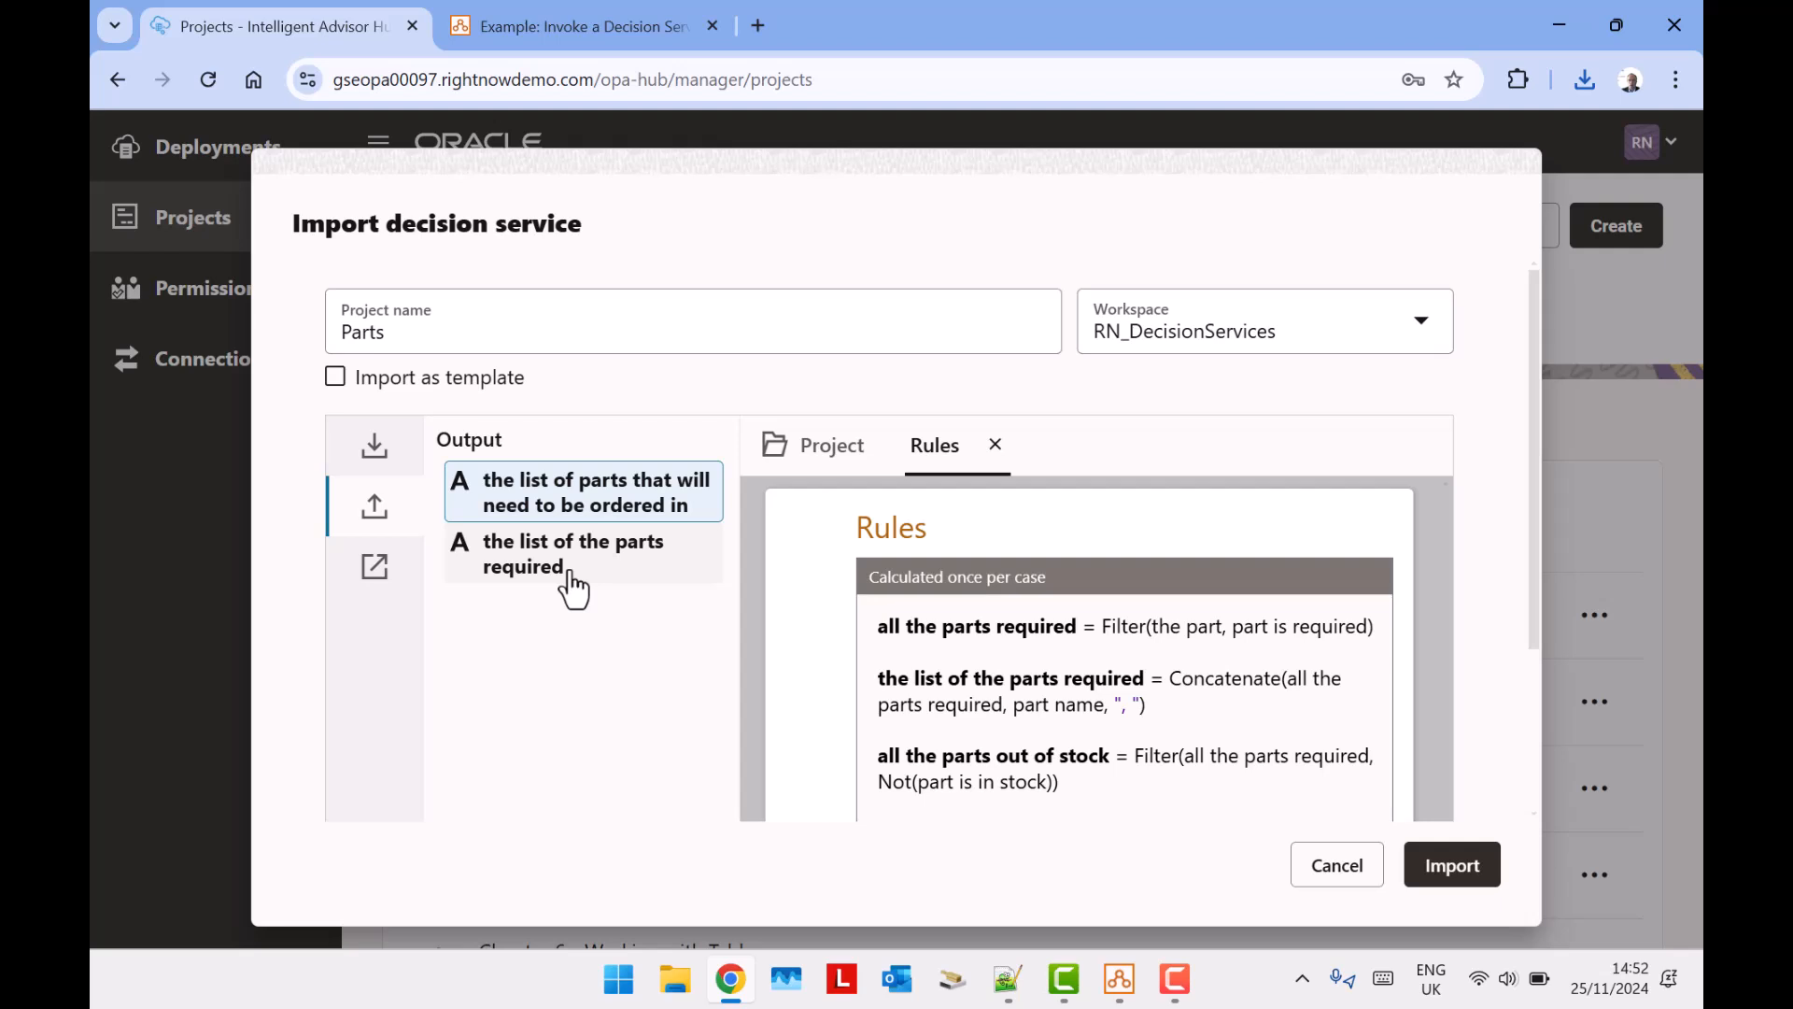
pyautogui.scroll(-2, 1265, 613)
pyautogui.moveTo(1282, 631)
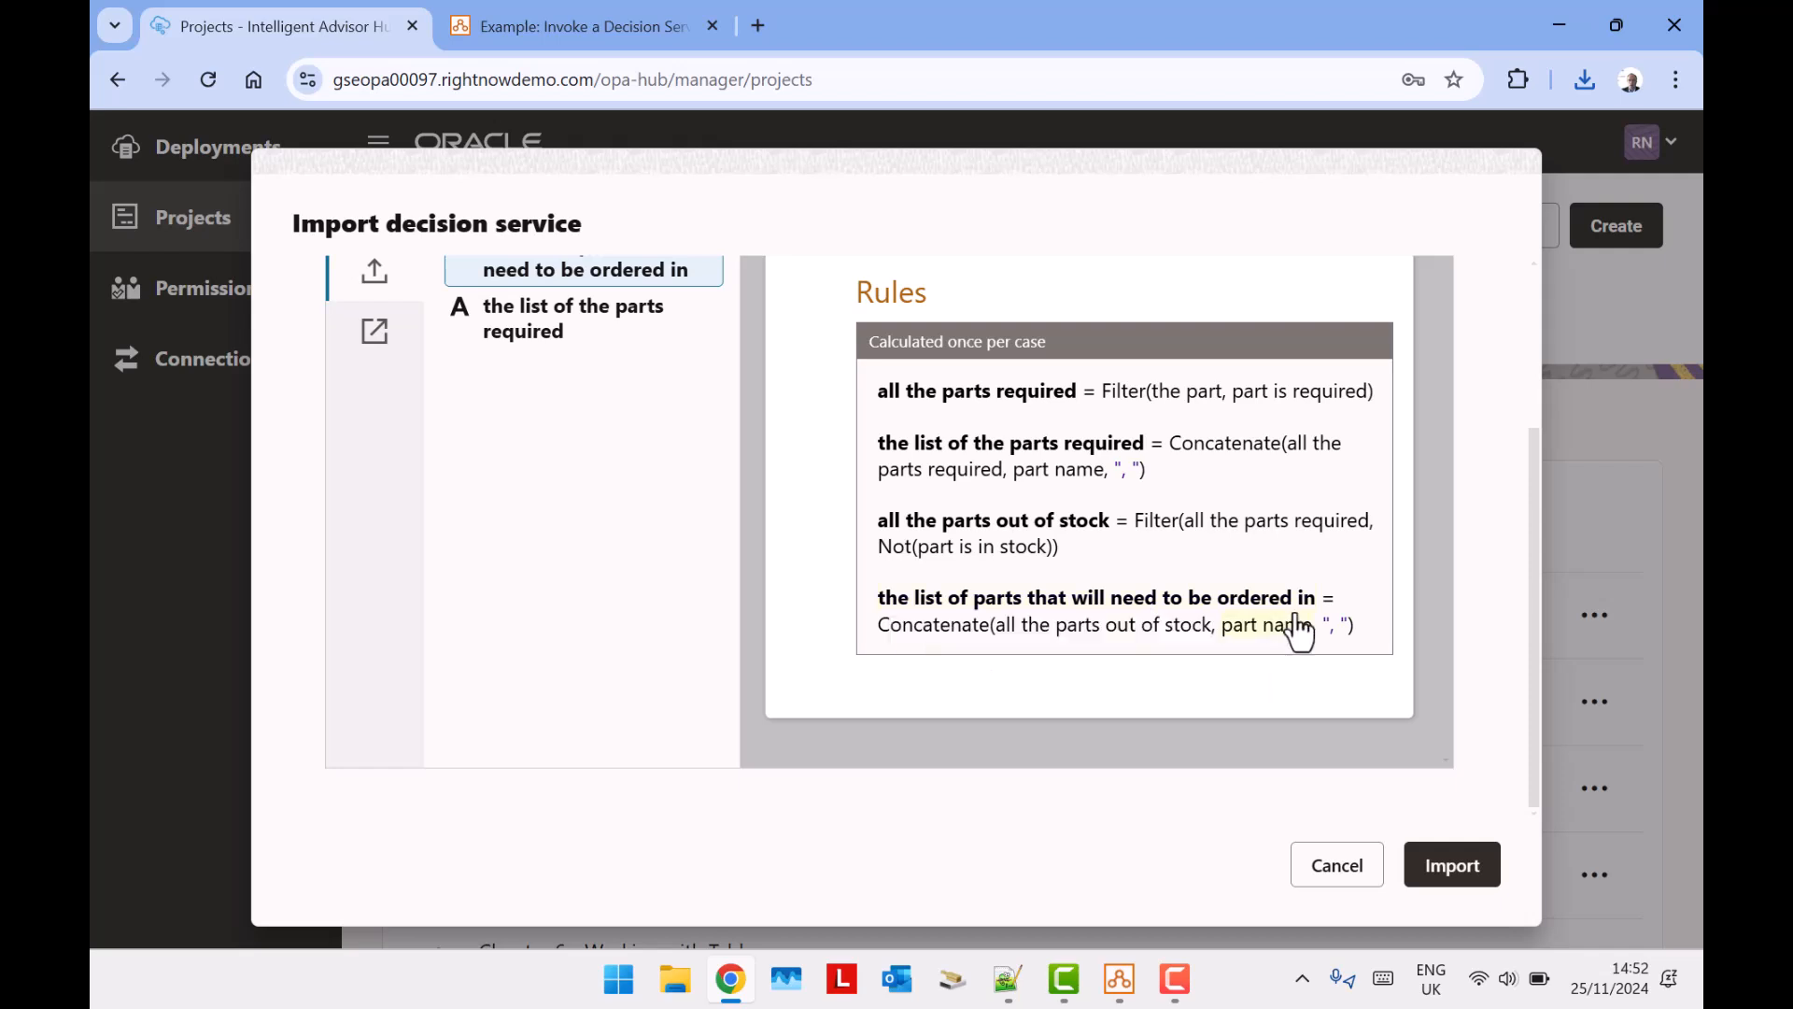
pyautogui.moveTo(1110, 630)
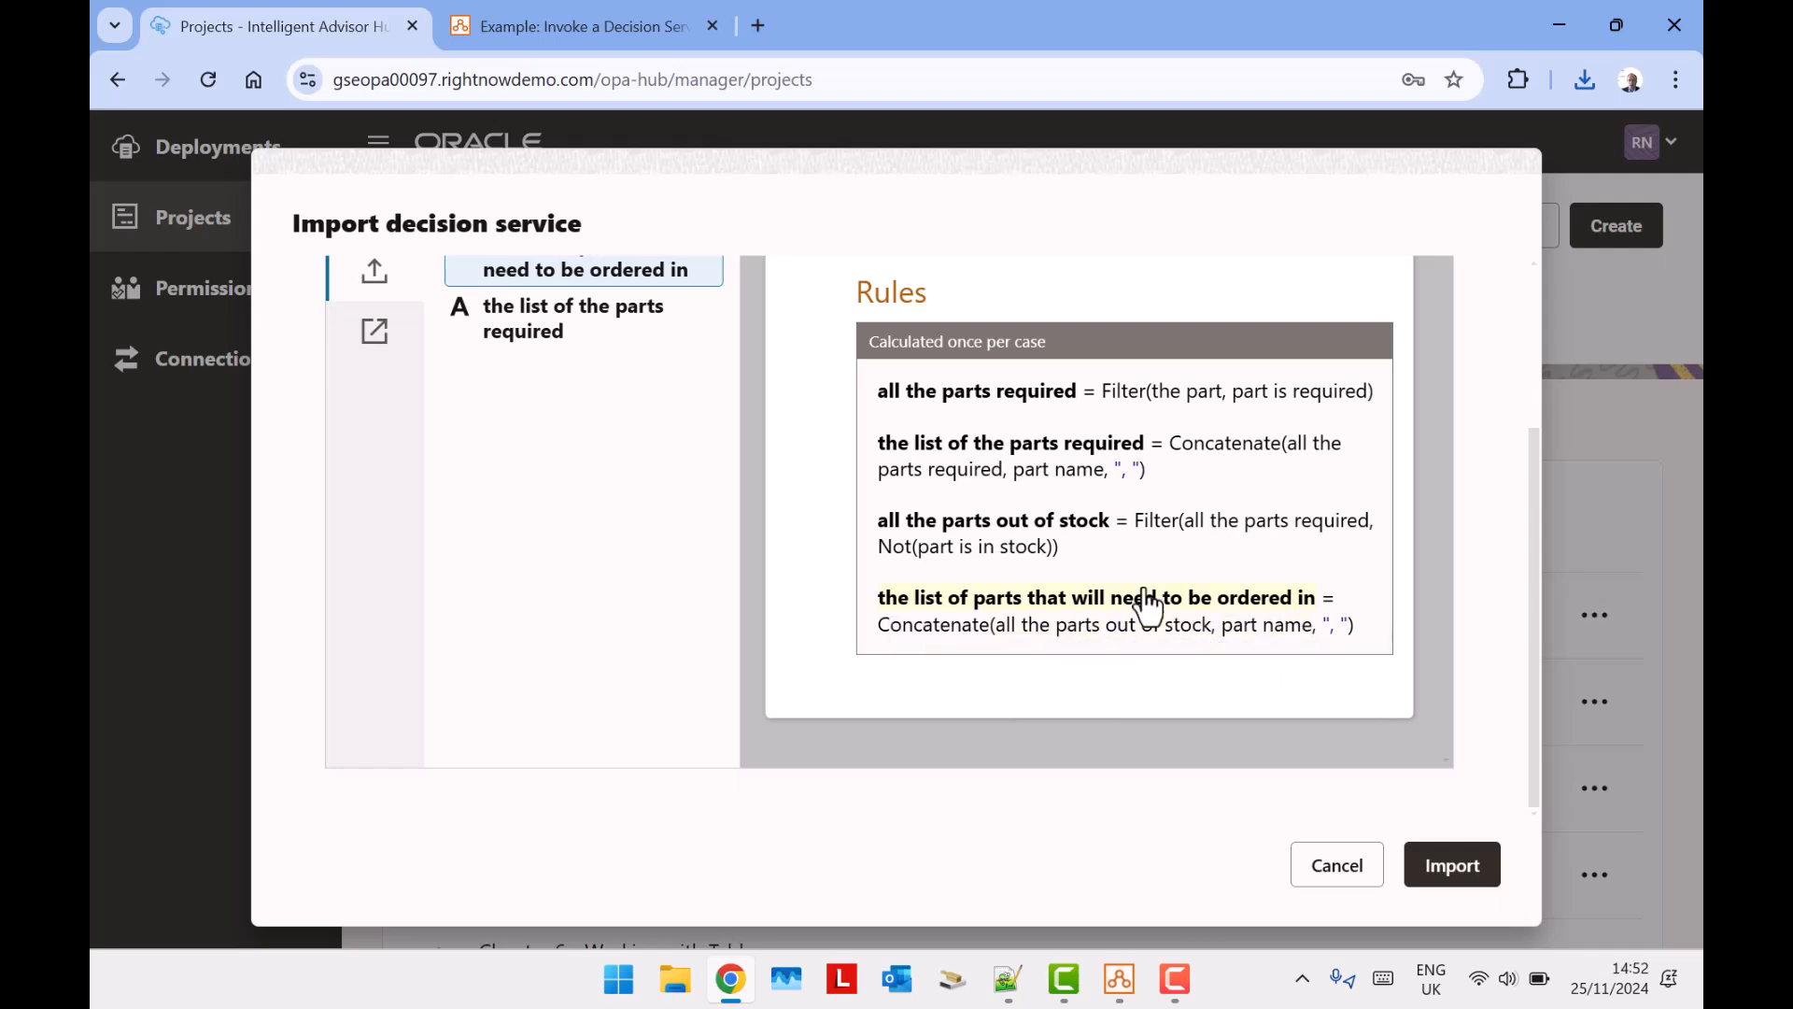
pyautogui.scroll(1, 1214, 608)
pyautogui.moveTo(1167, 659)
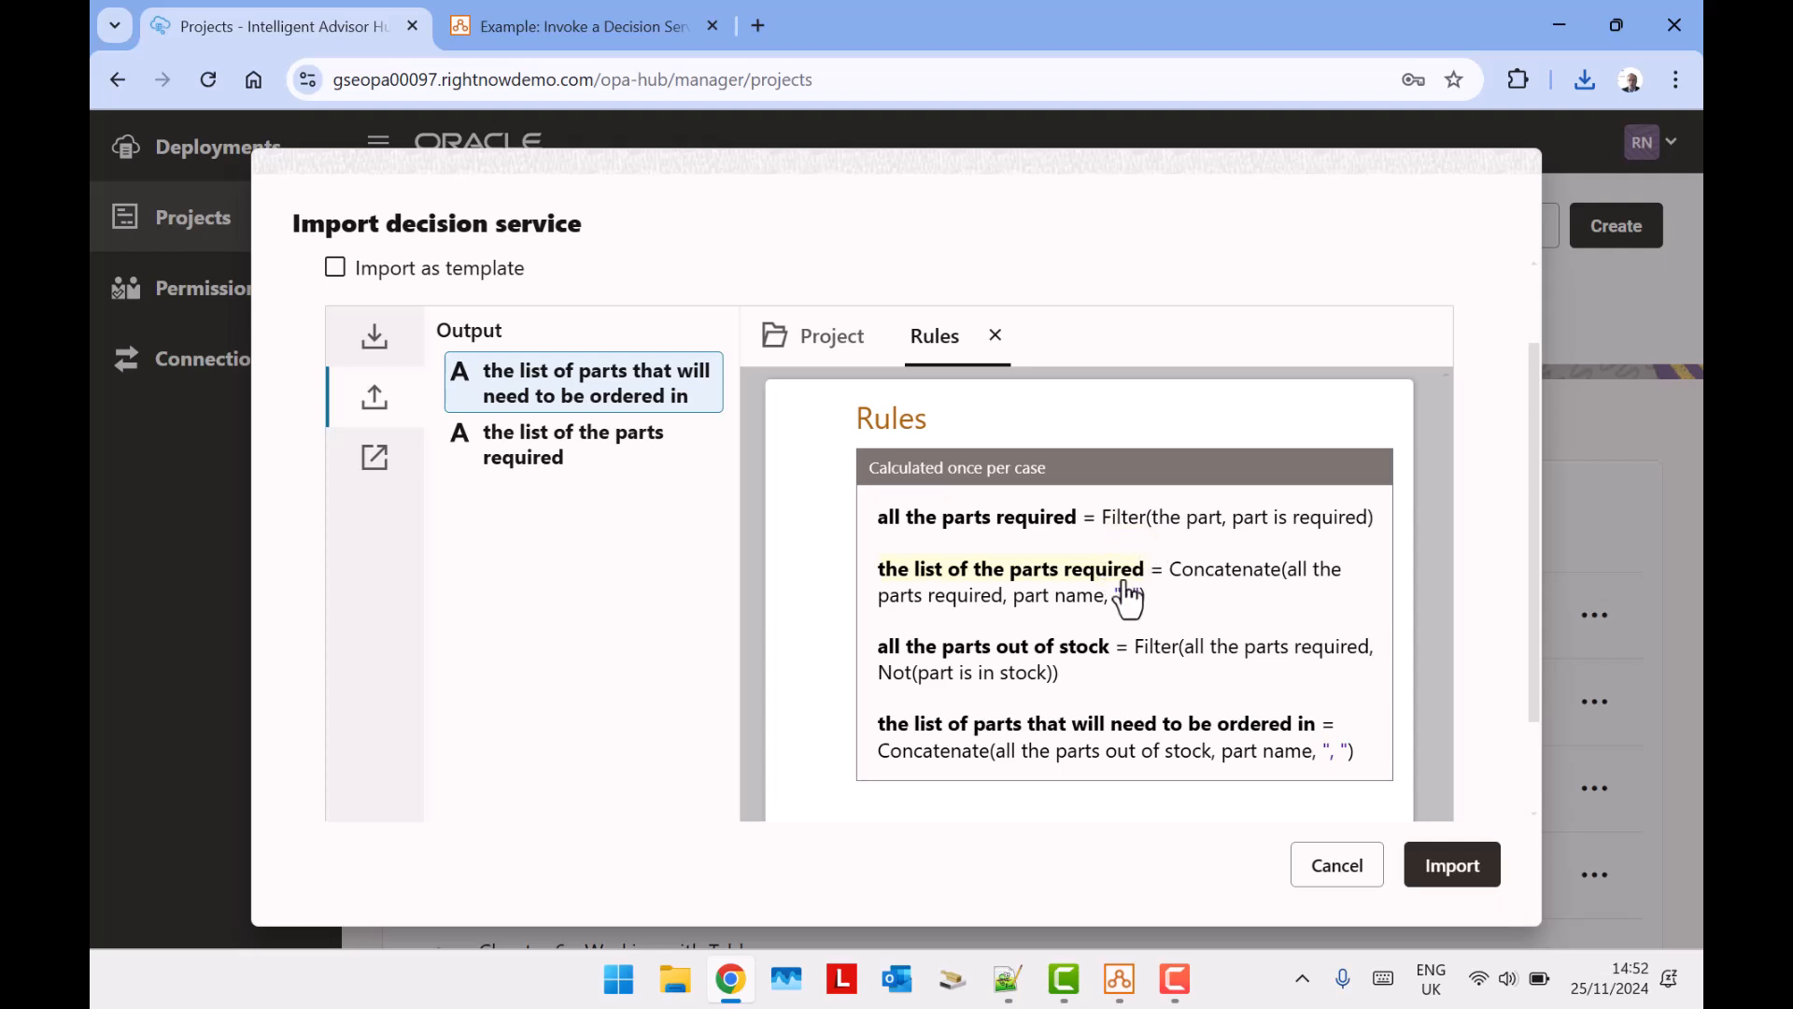
pyautogui.click(1453, 868)
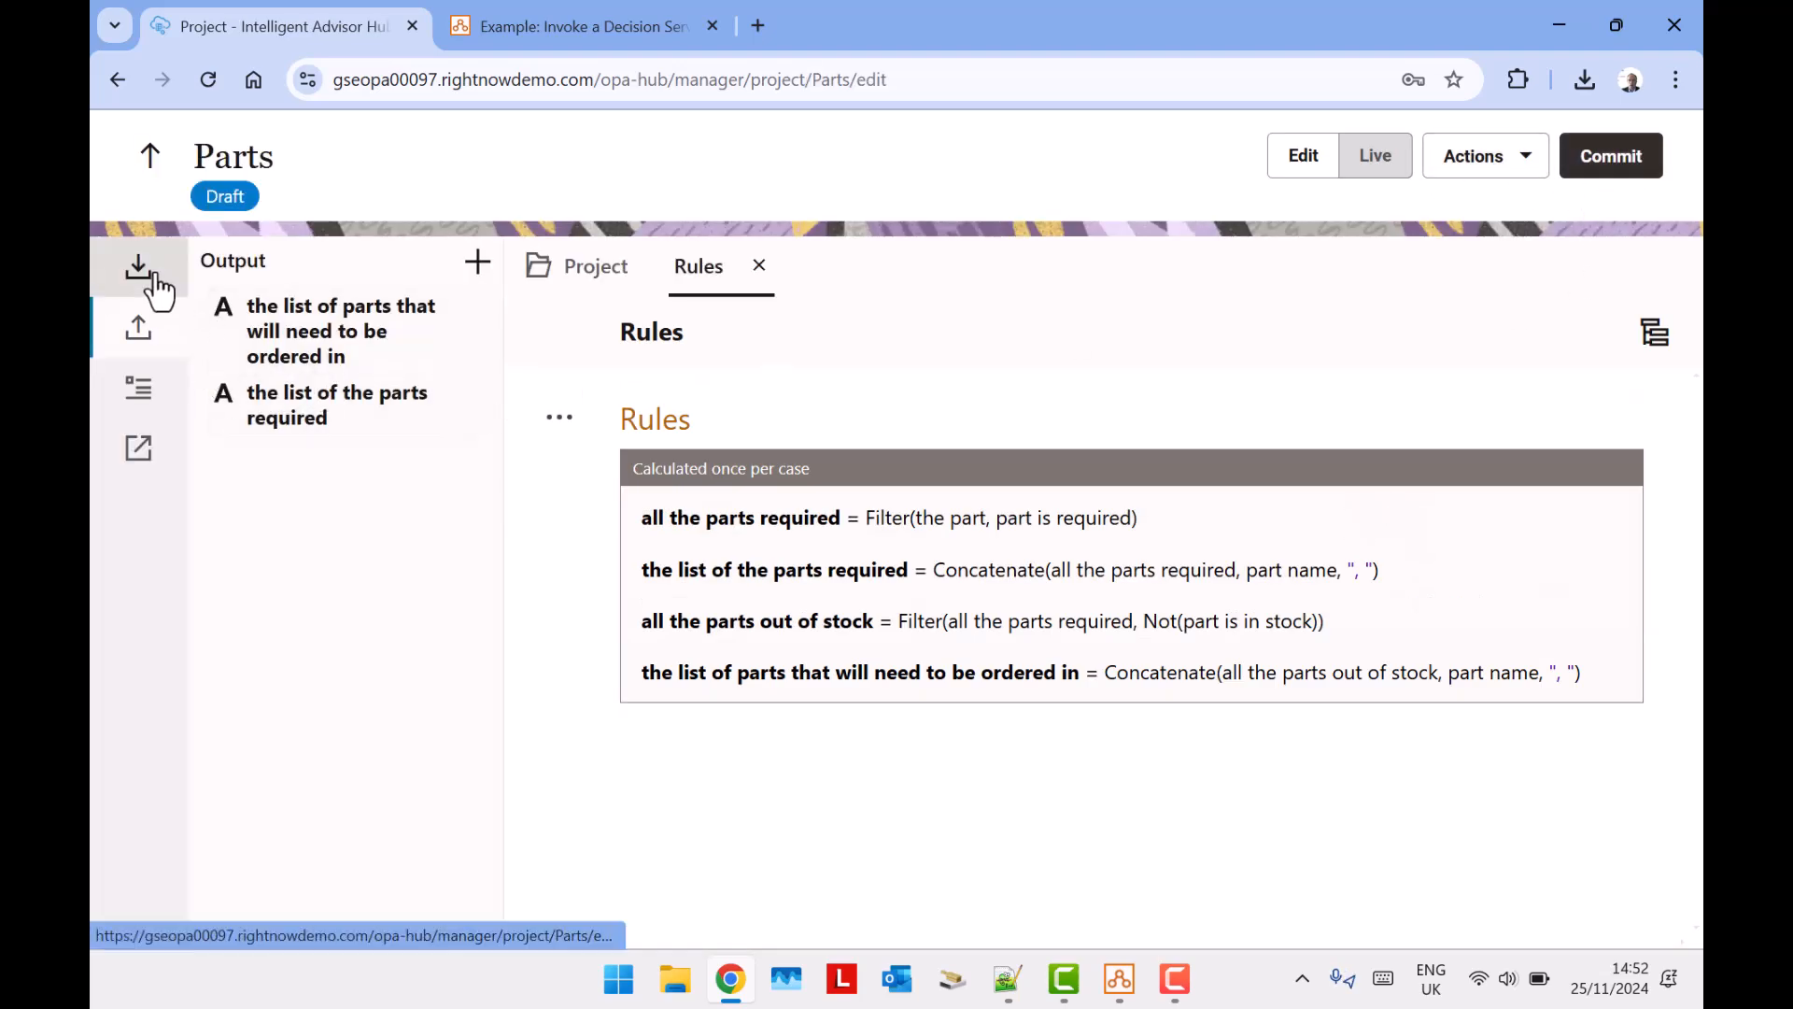
# Rename the decision service project to RN Parts and commit it without a comment.
pyautogui.click(1635, 161)
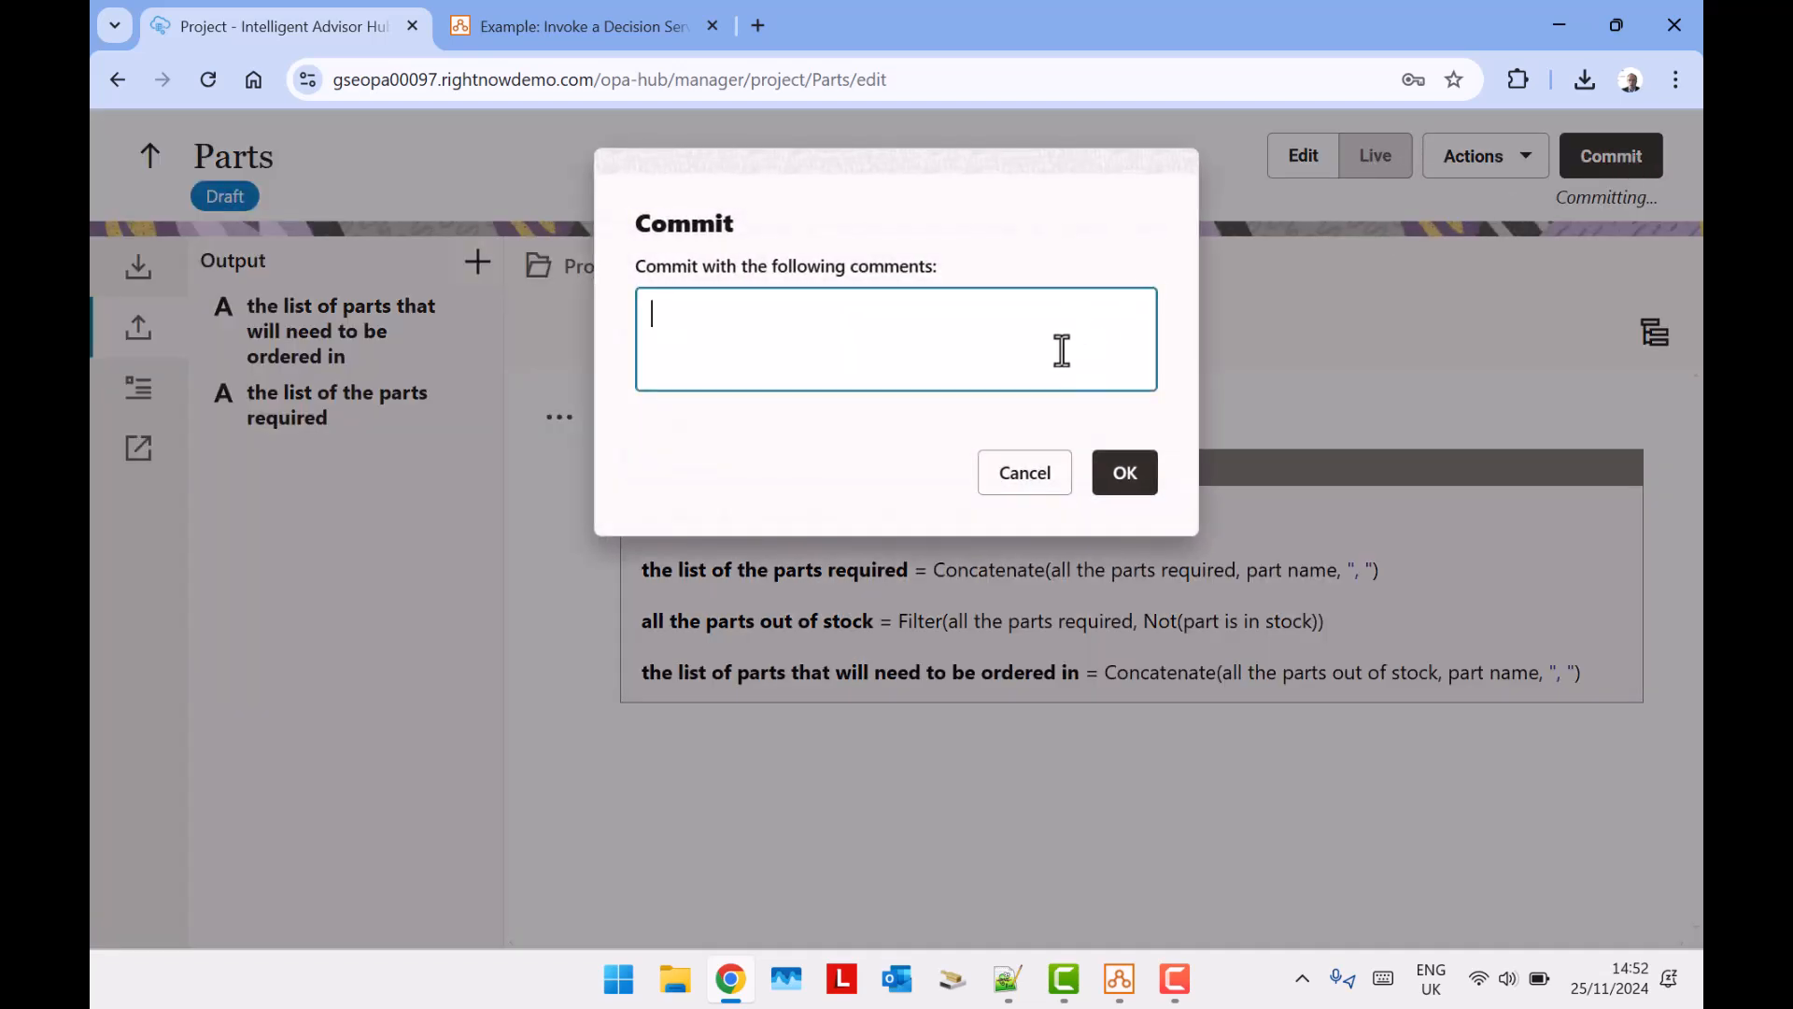
pyautogui.click(1020, 482)
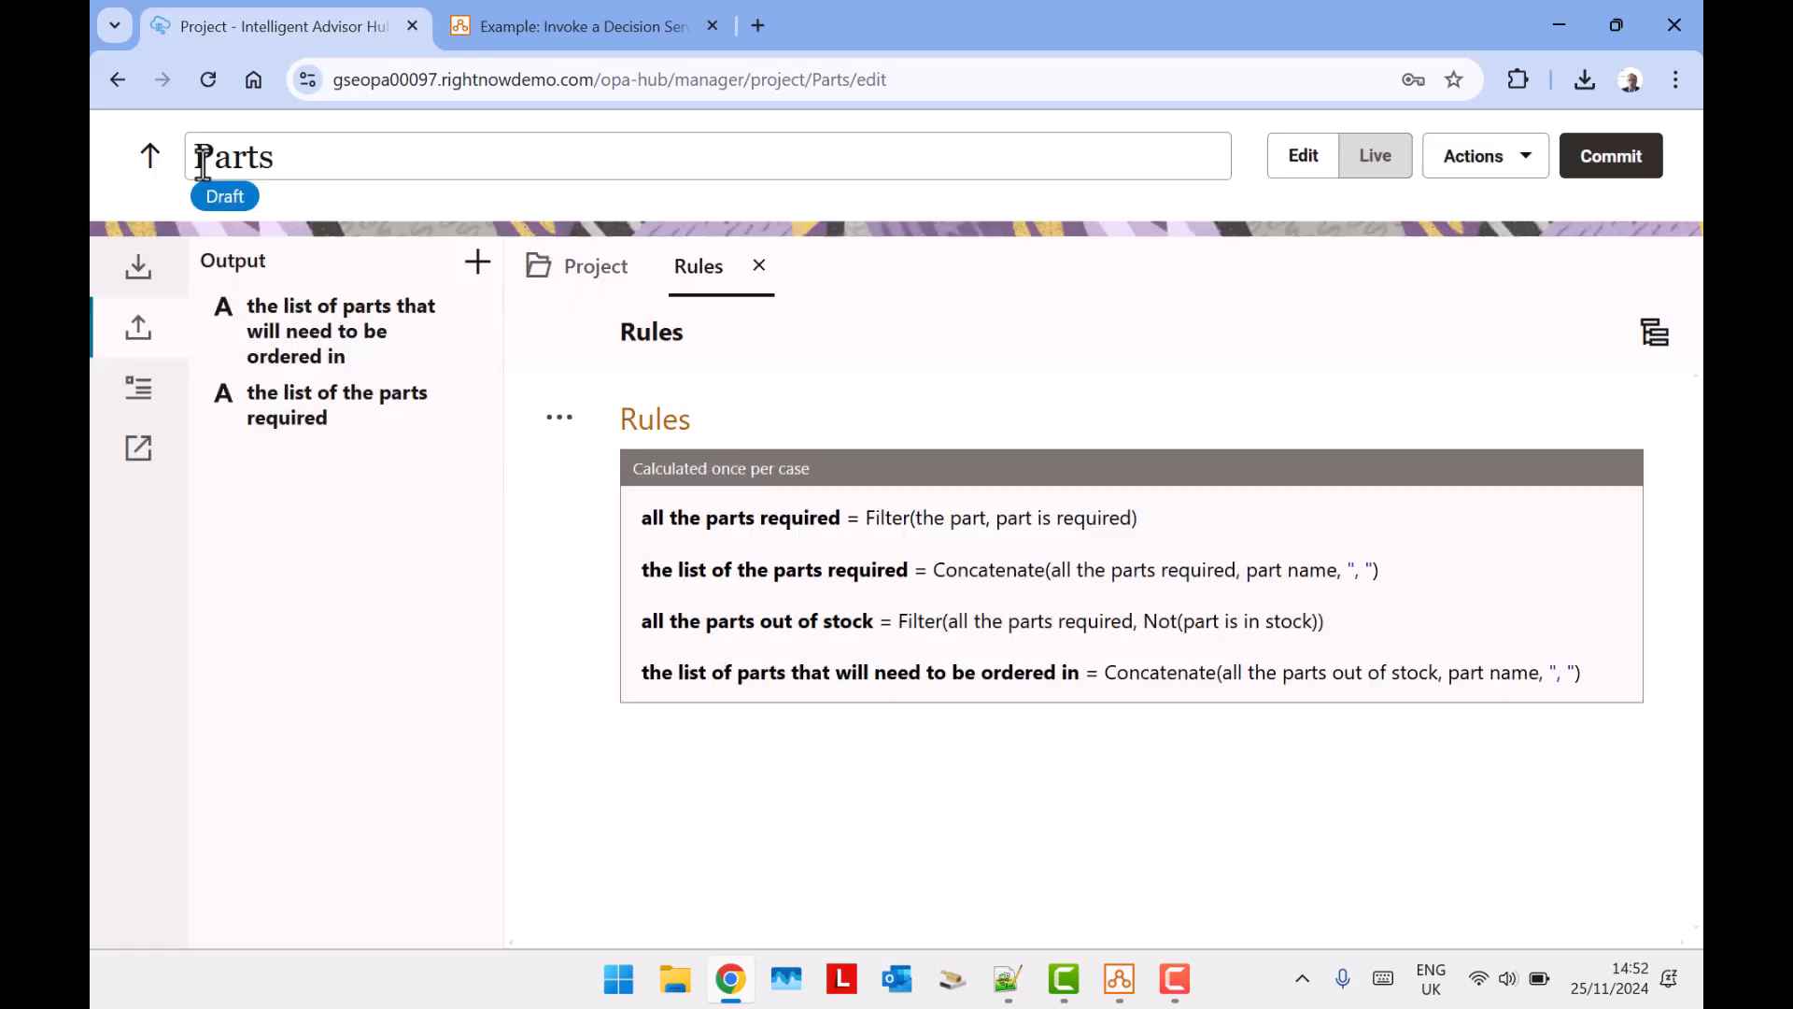
pyautogui.click(191, 164)
pyautogui.write('RN')
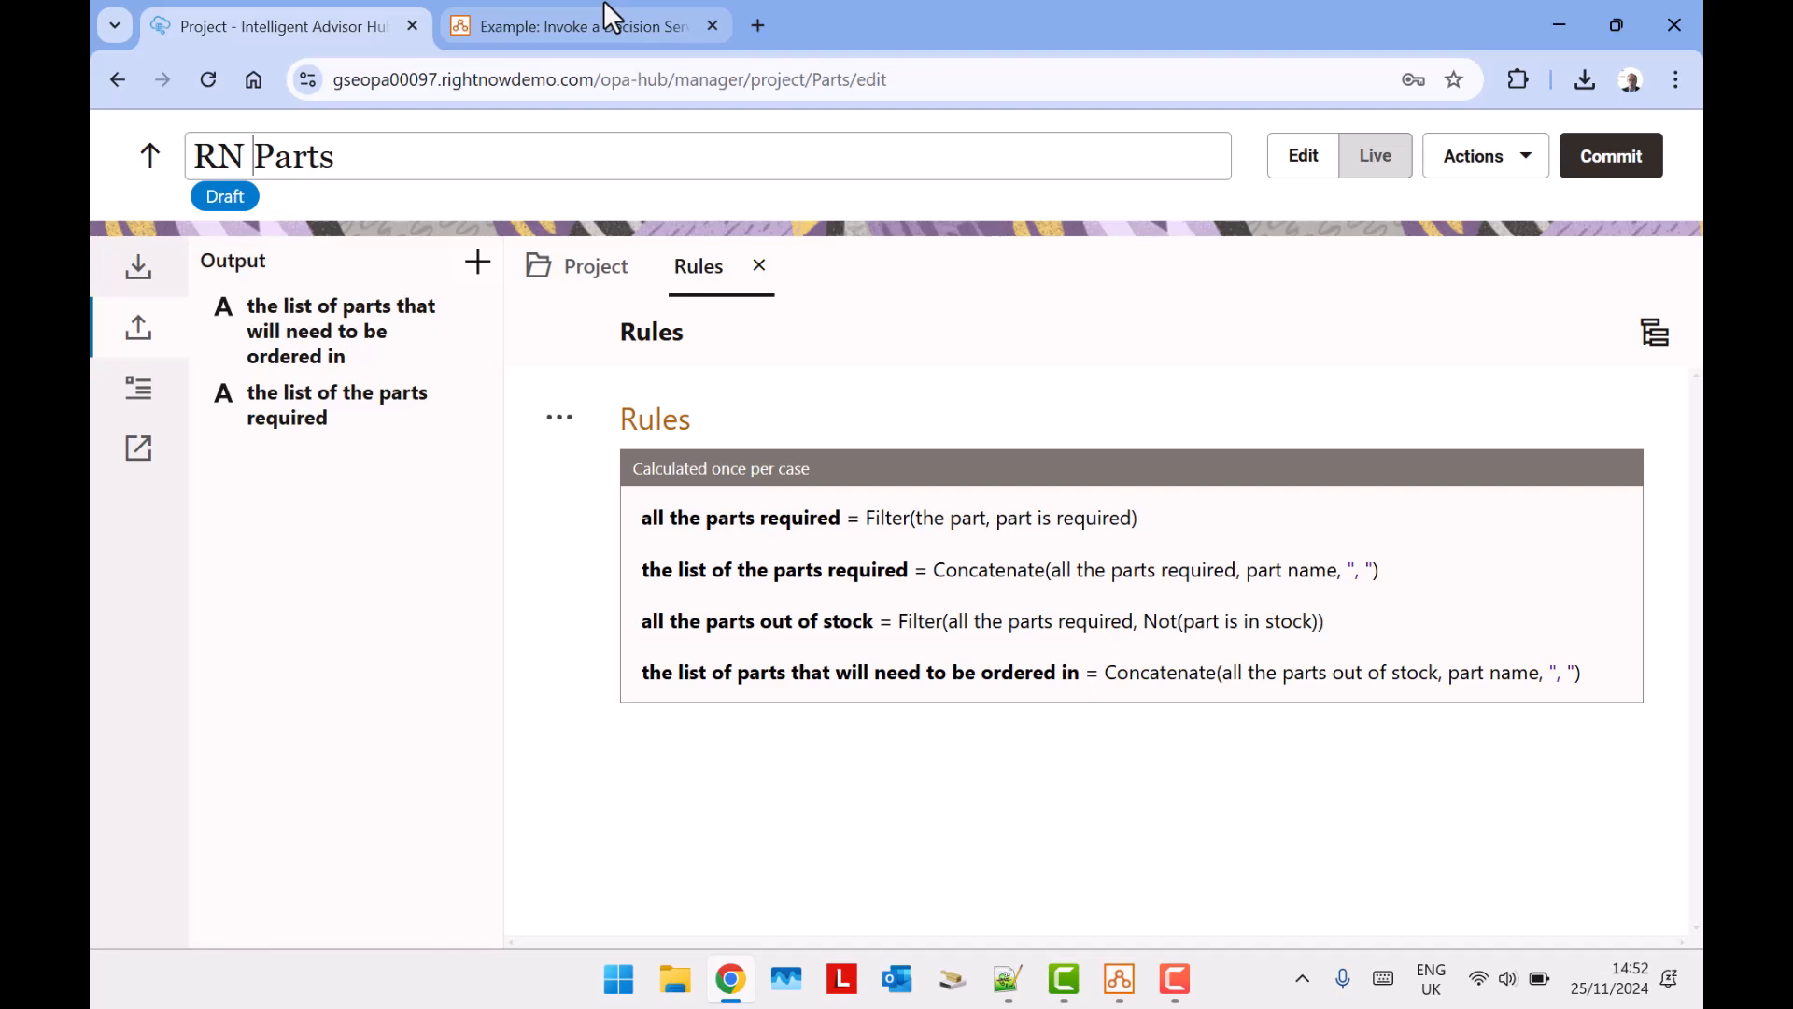
pyautogui.click(1616, 157)
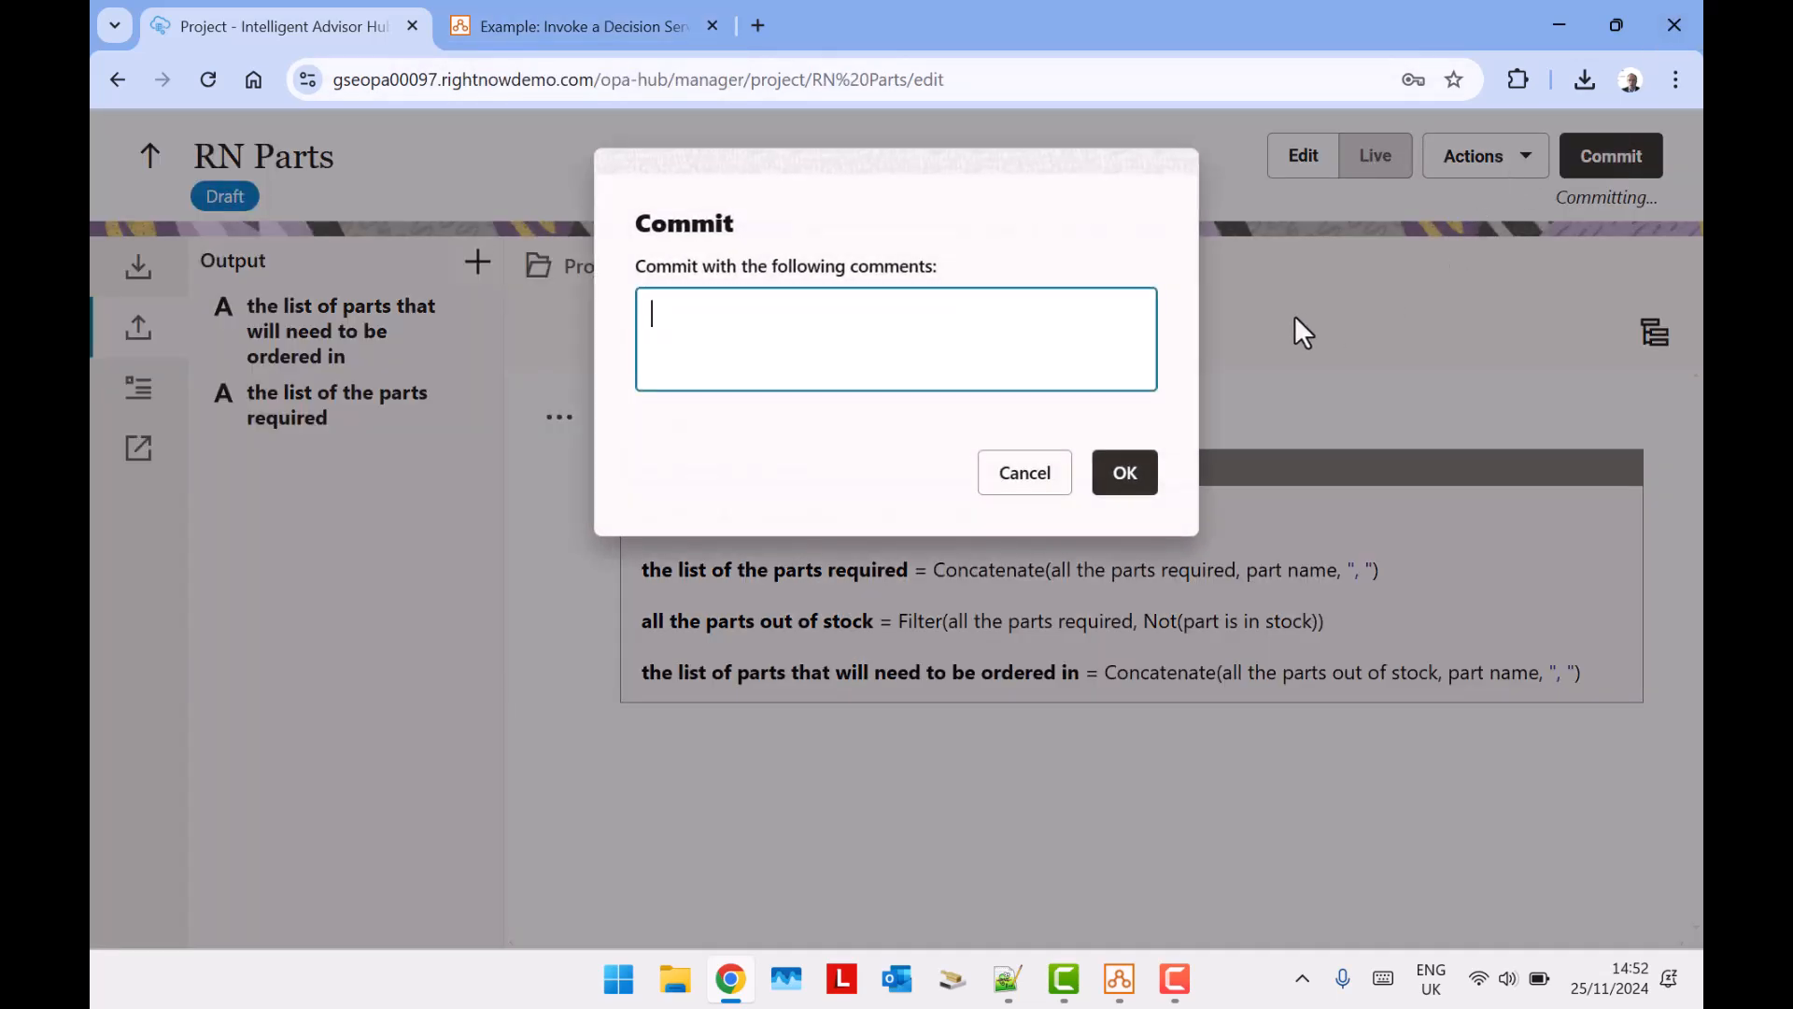
pyautogui.click(1125, 474)
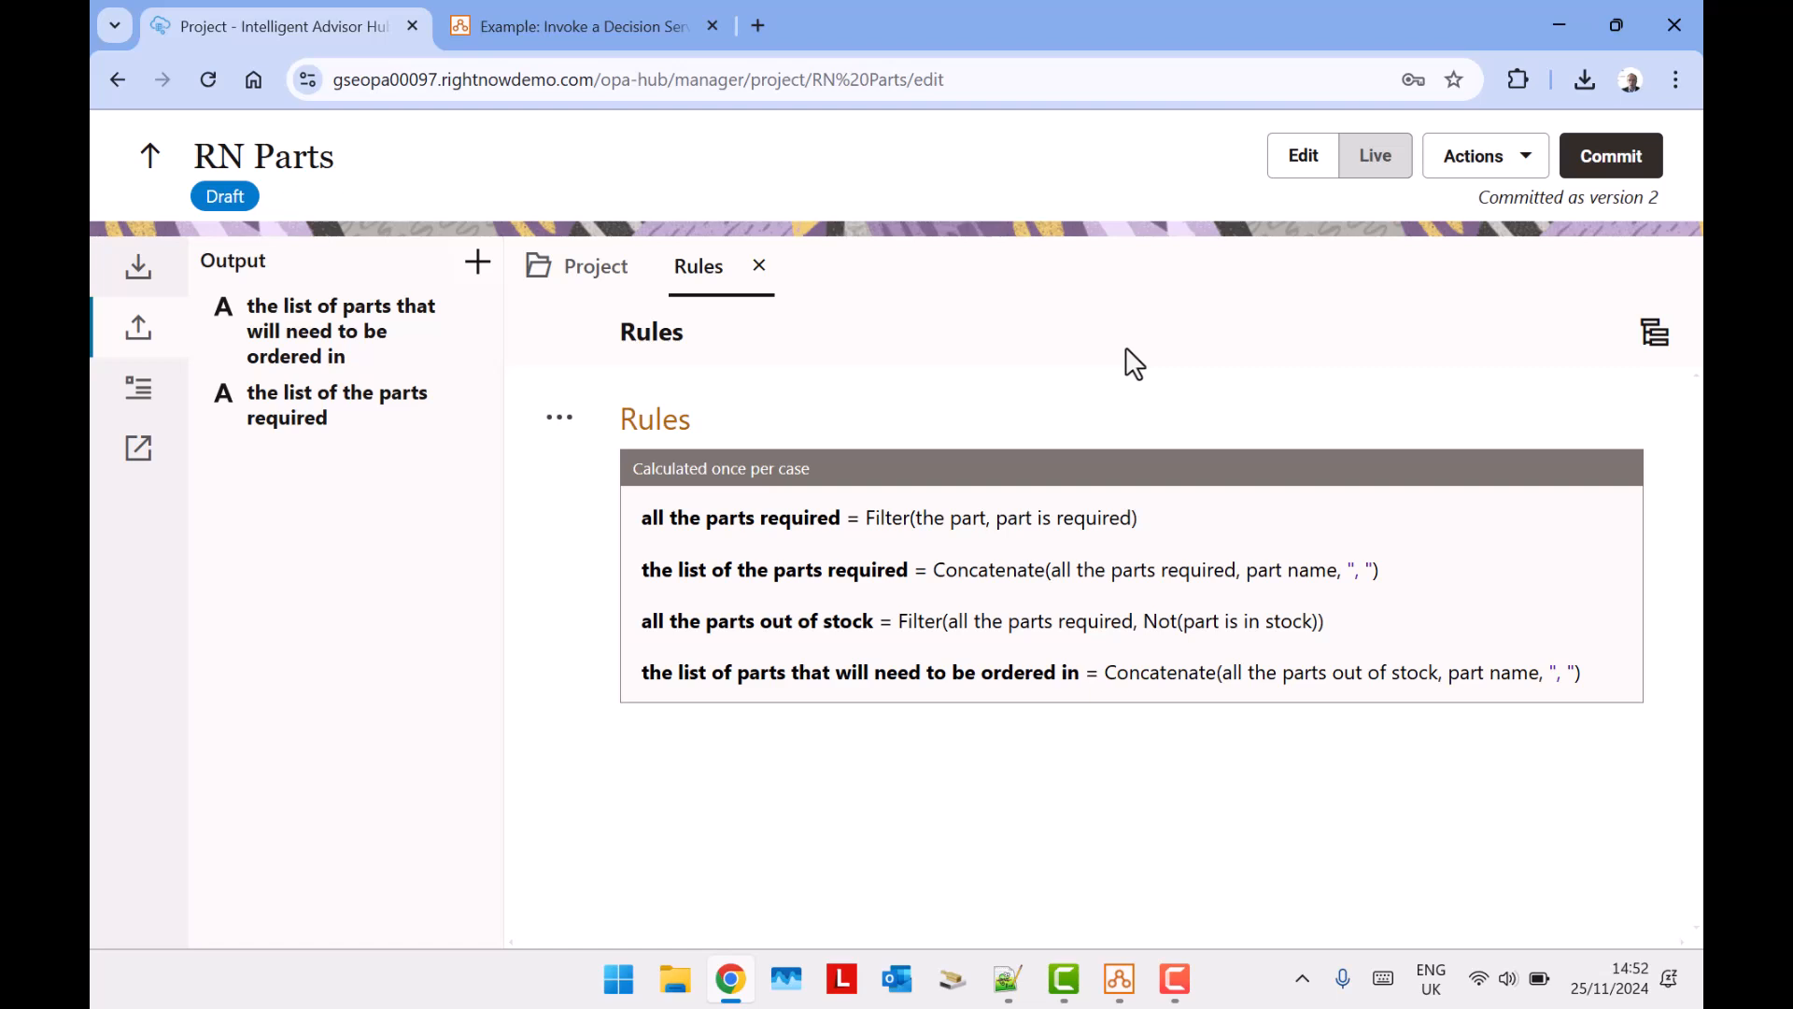
# Display the decision service's input fields and switch the project from editing to live testing.
pyautogui.click(876, 520)
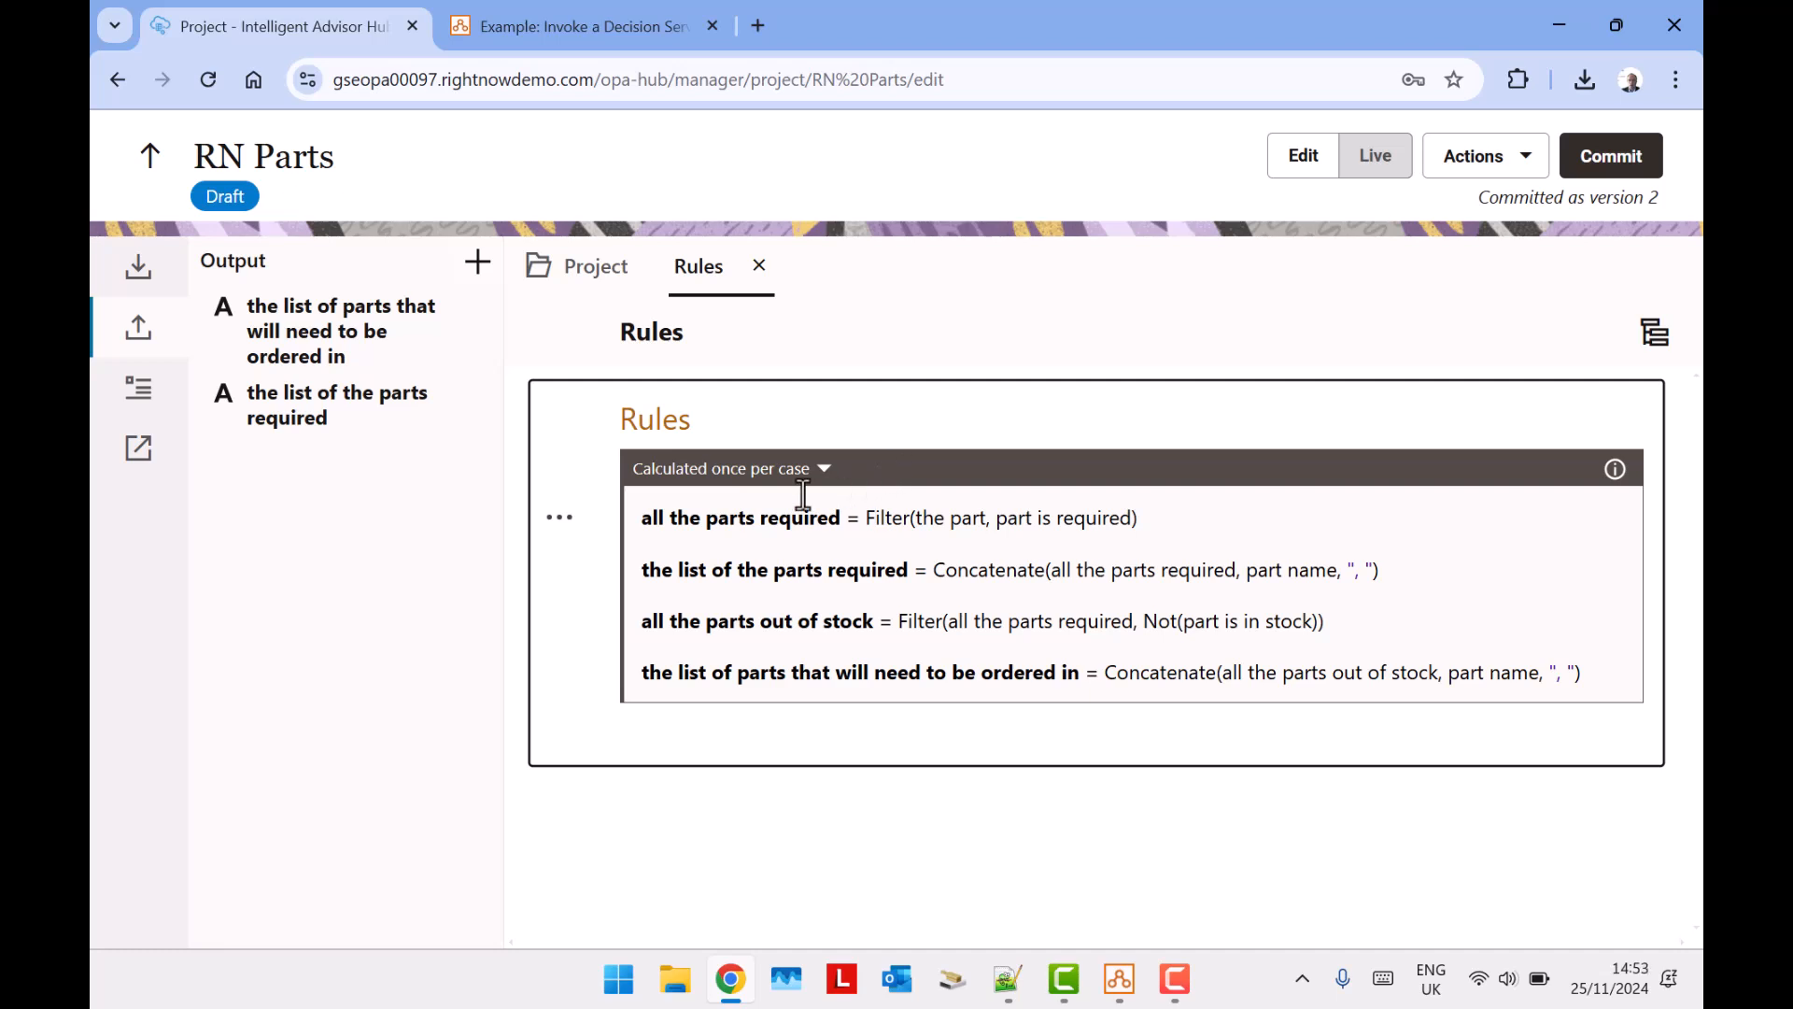
pyautogui.click(142, 276)
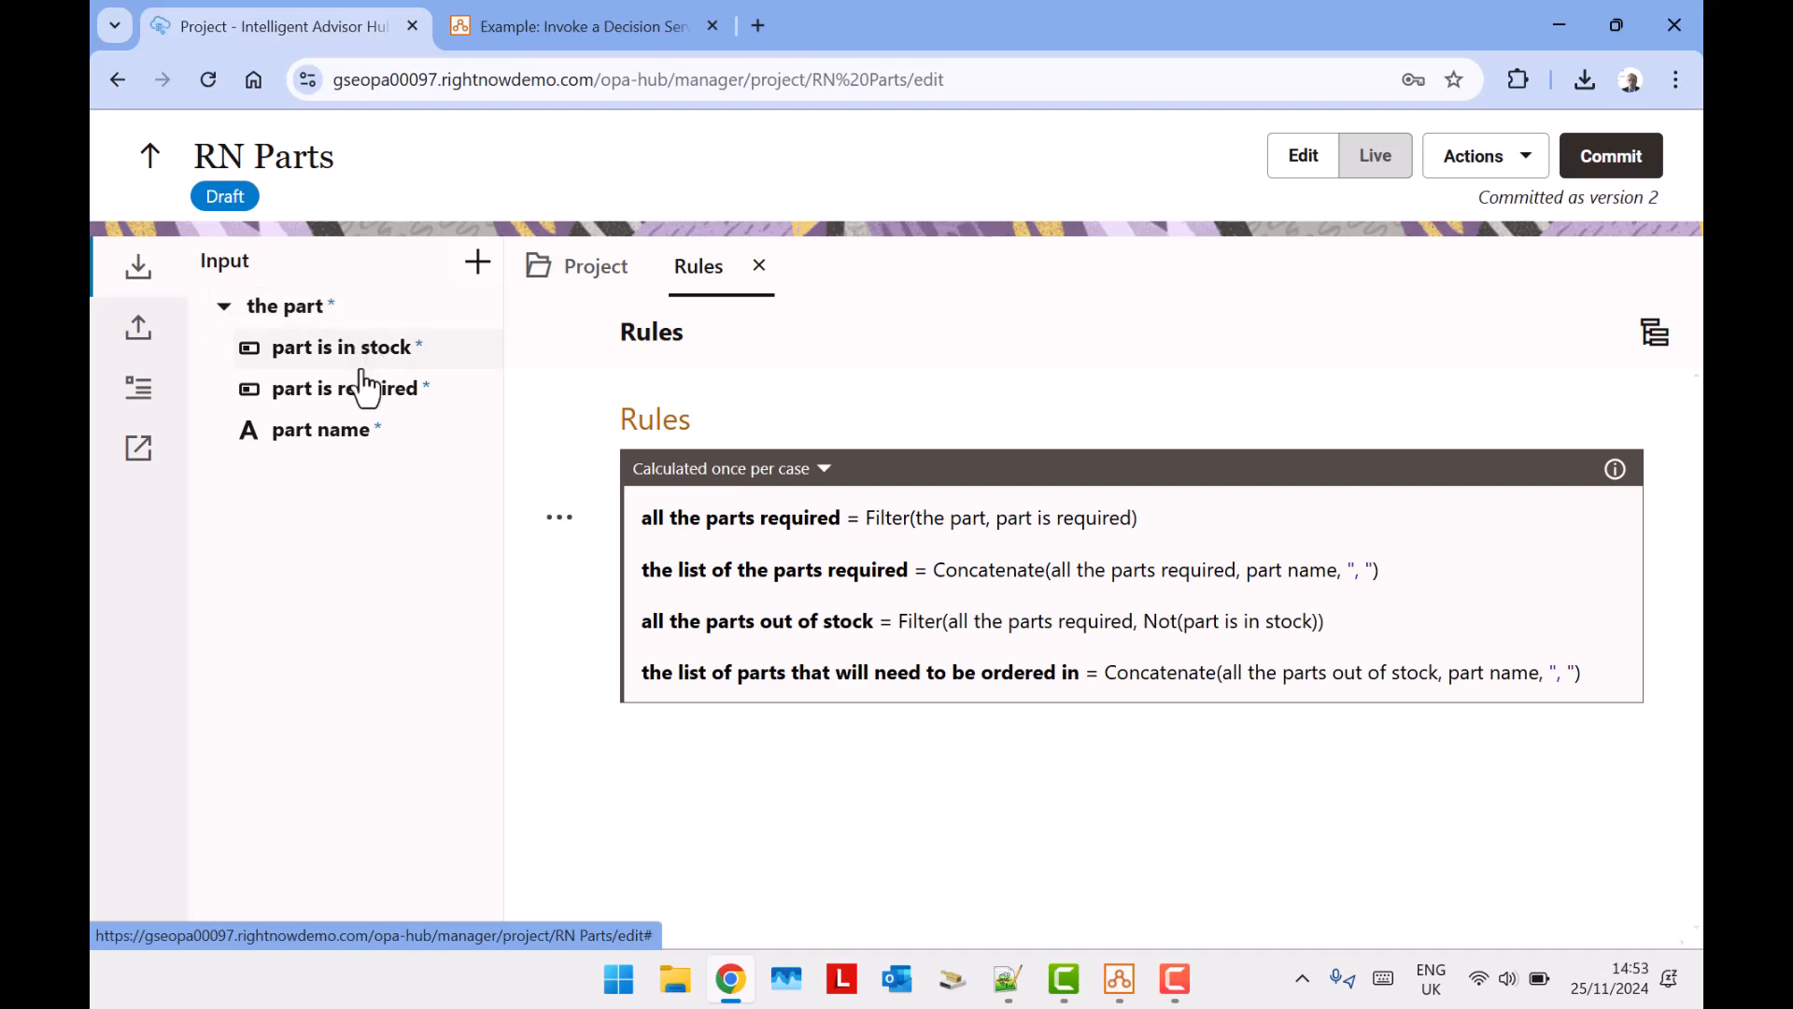
pyautogui.click(1371, 161)
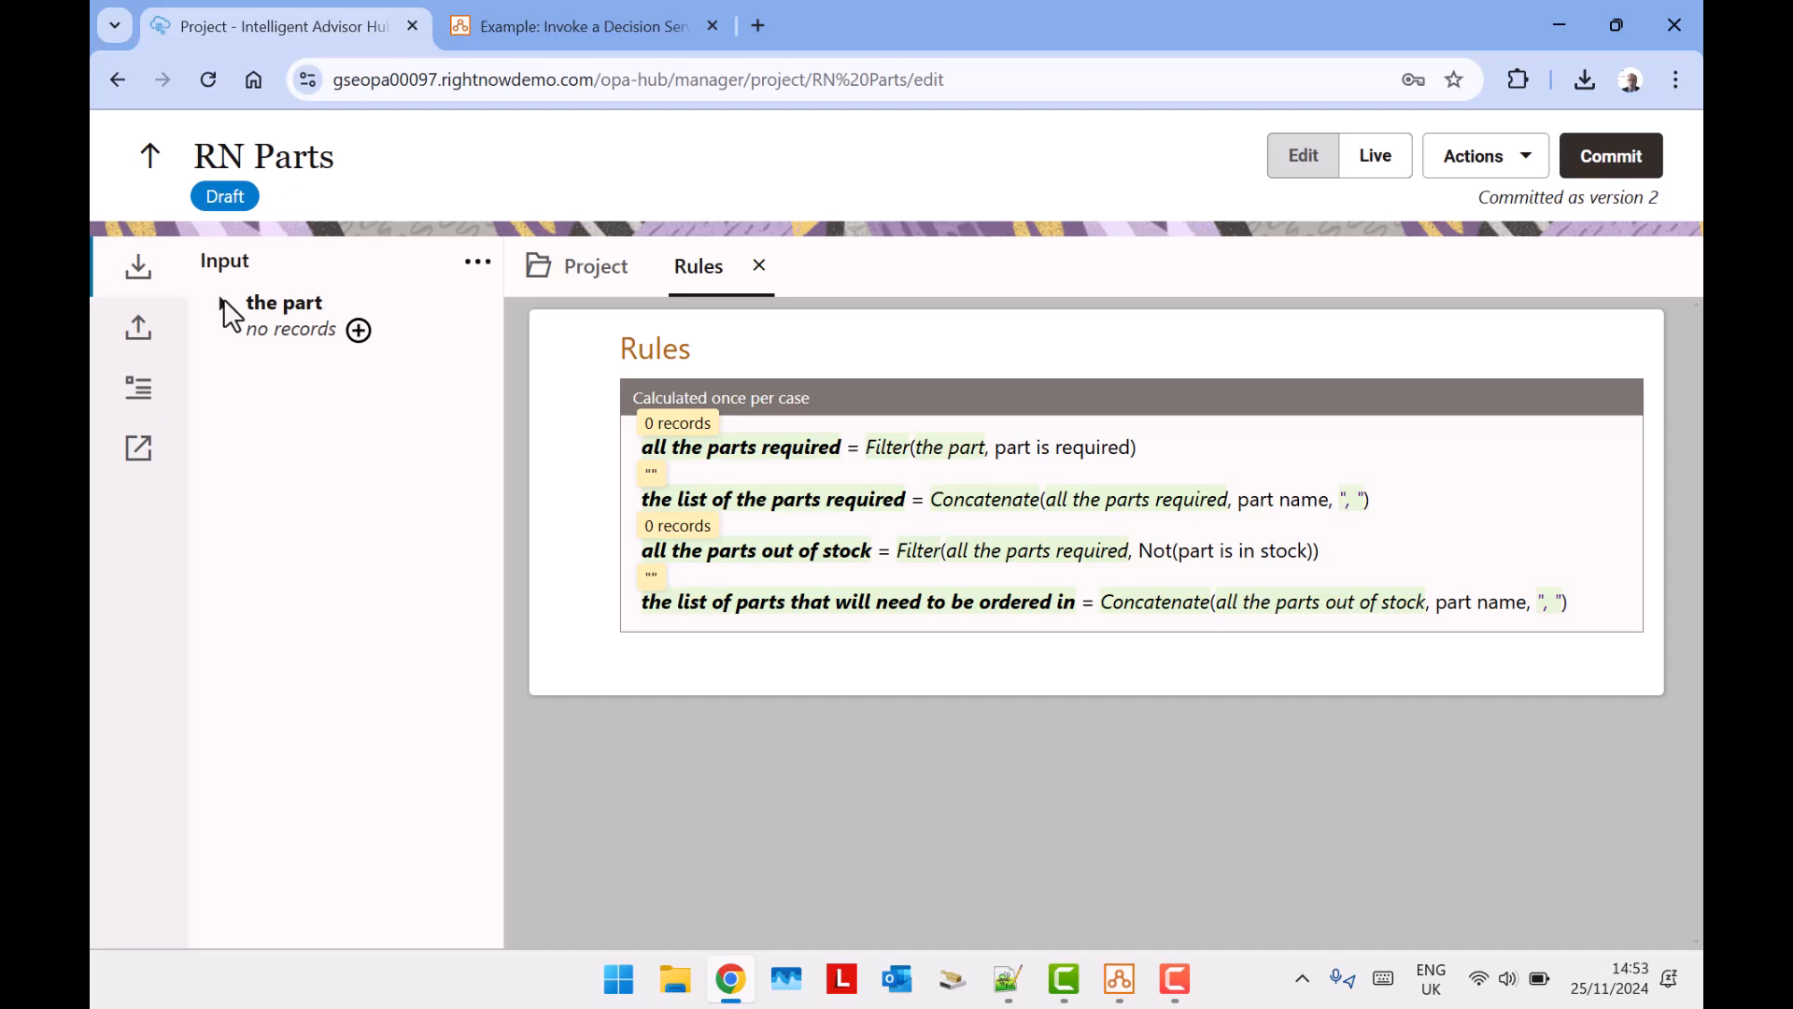
# Add a test record for the part, marked as in stock and required, with the part name DRUM.
pyautogui.click(373, 319)
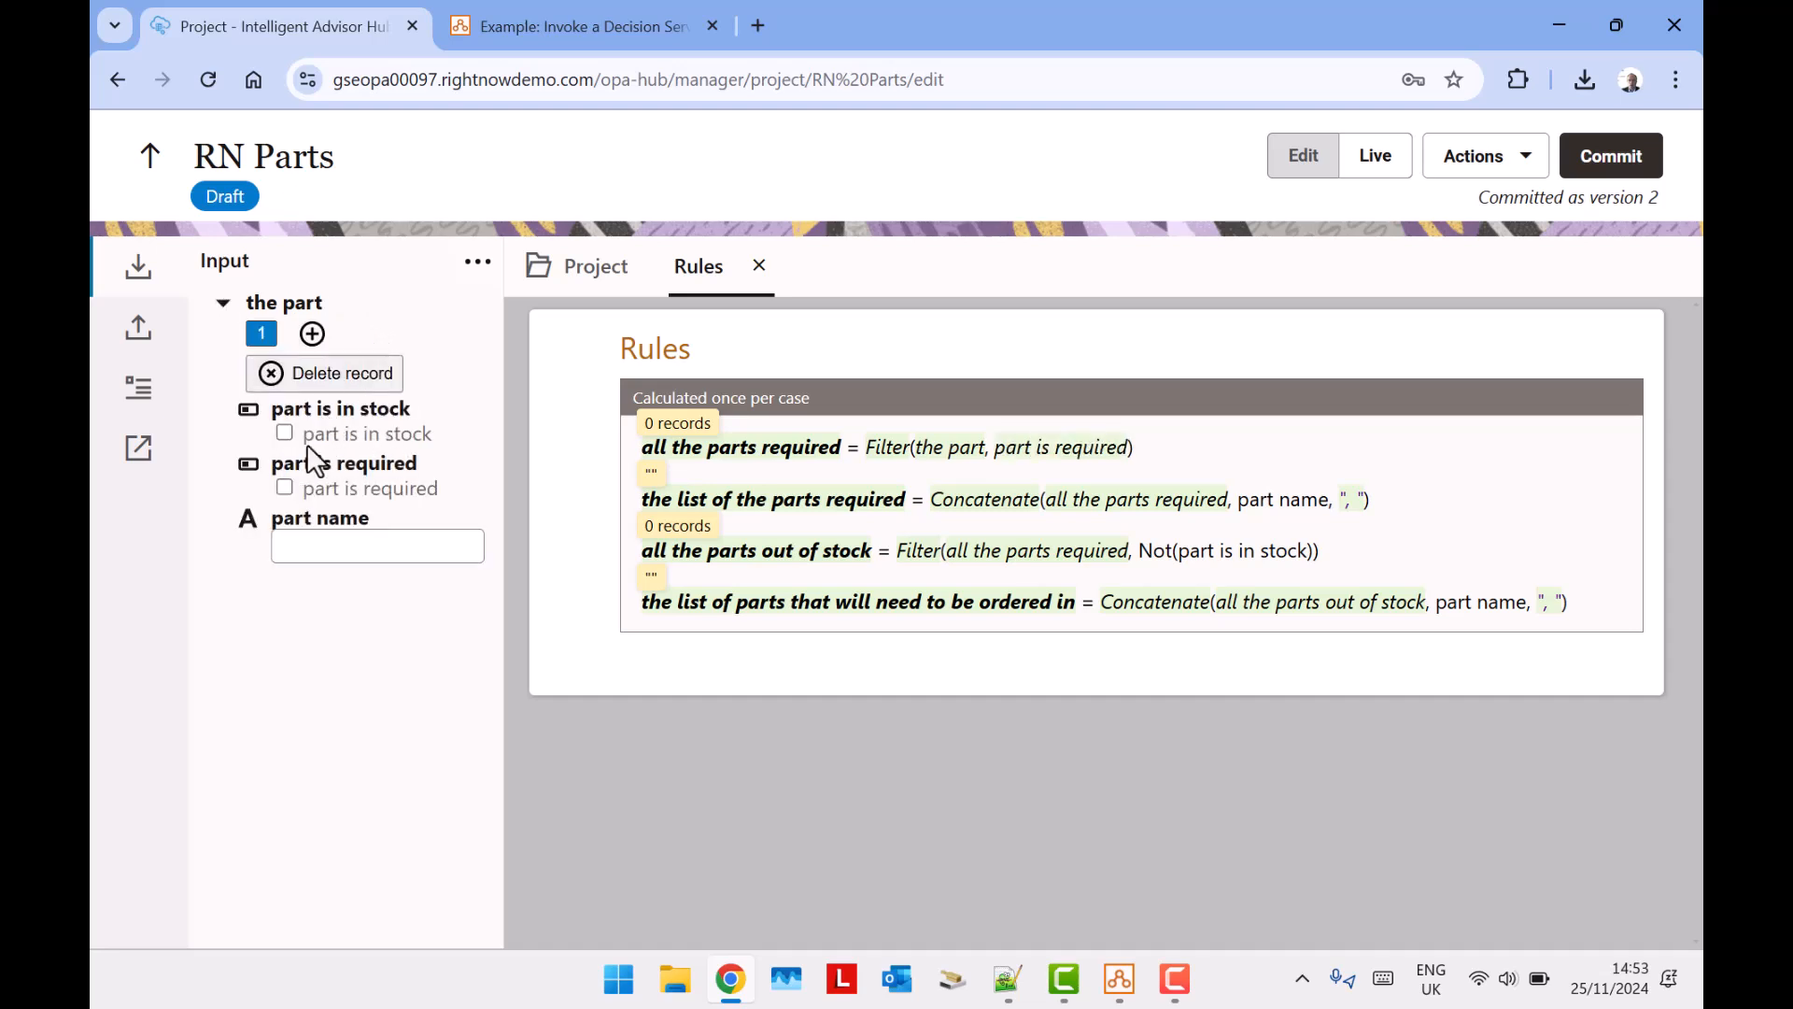
pyautogui.click(285, 482)
pyautogui.click(435, 547)
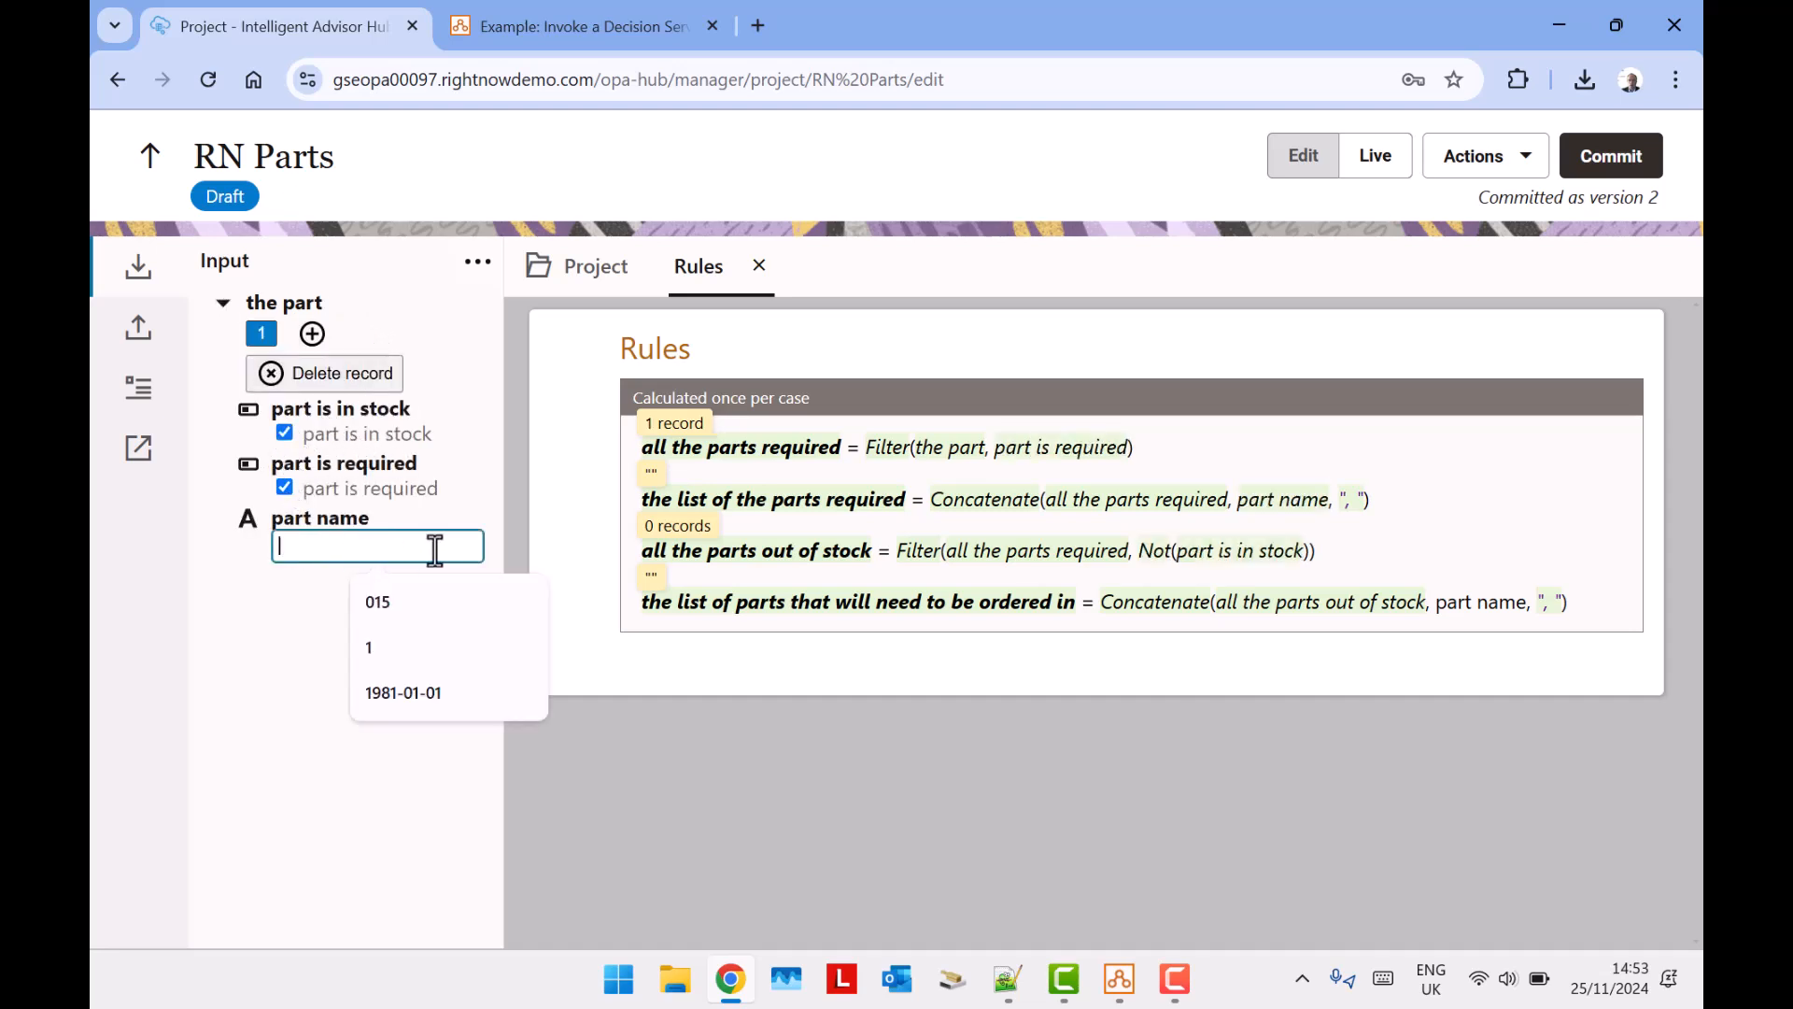
pyautogui.write('DRUM')
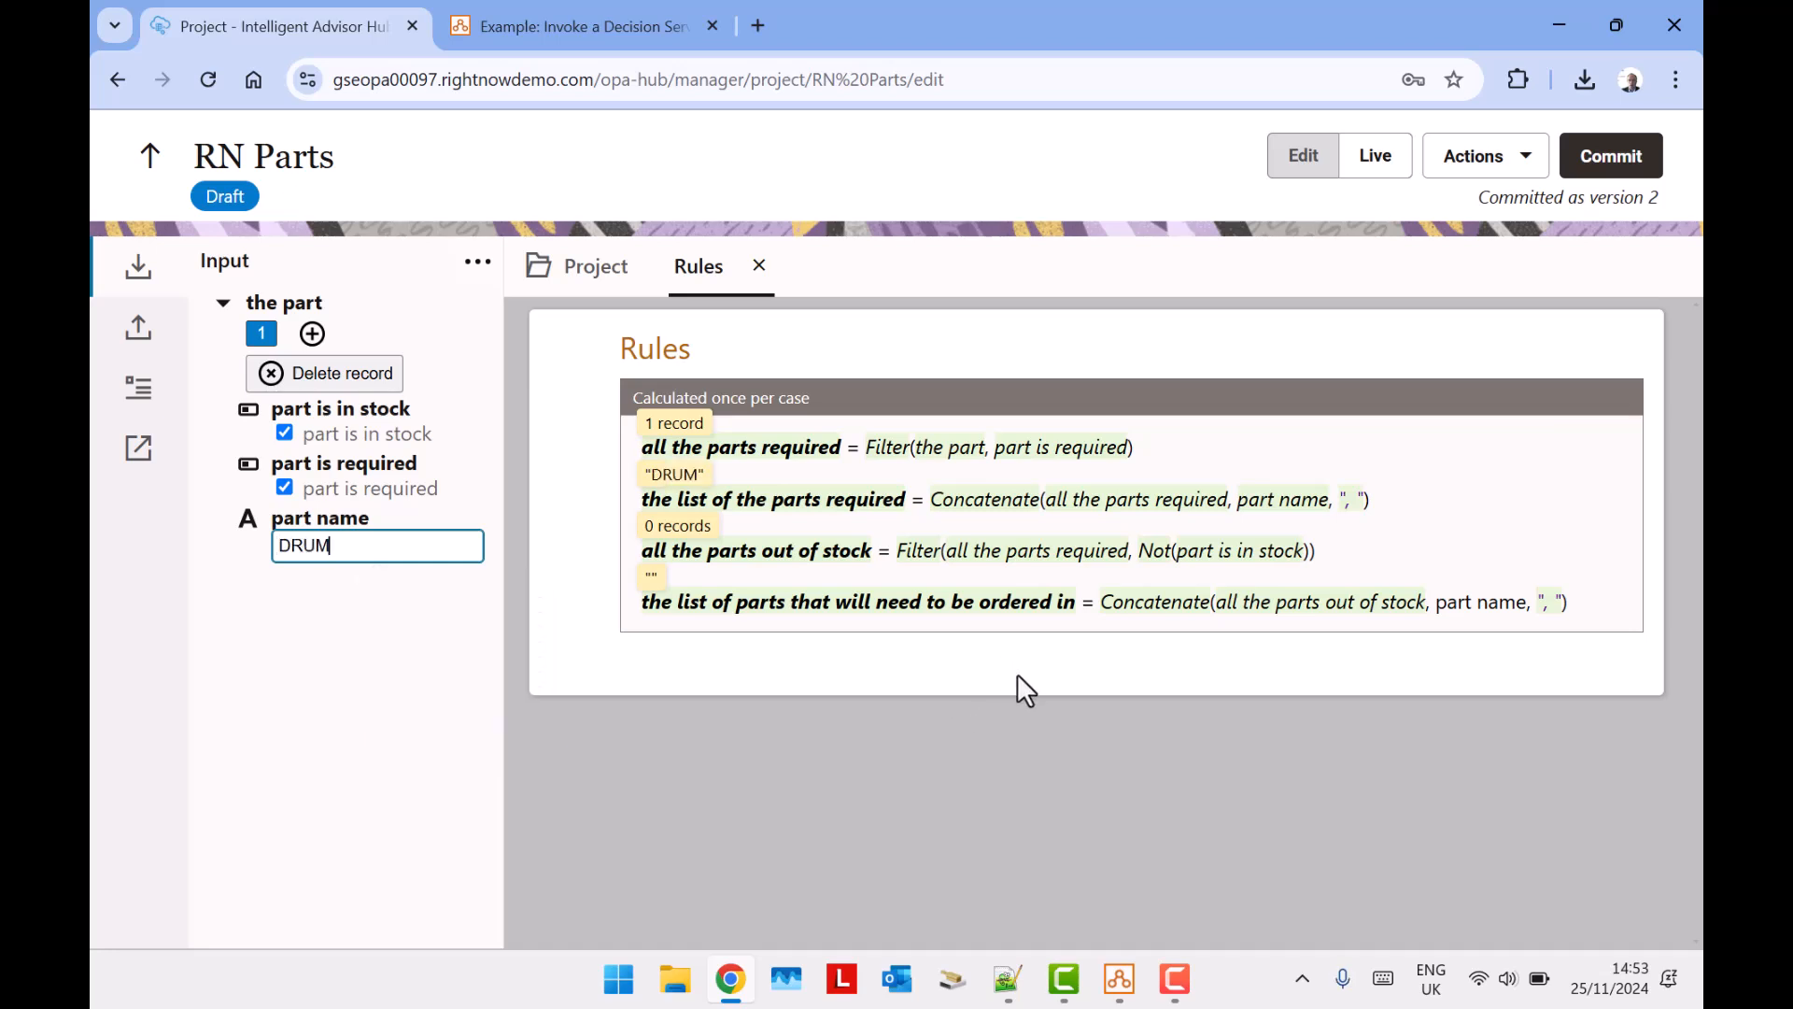
# Add a second part record, marked as in stock and required, with the part name DOOR HANDLE.
pyautogui.click(297, 342)
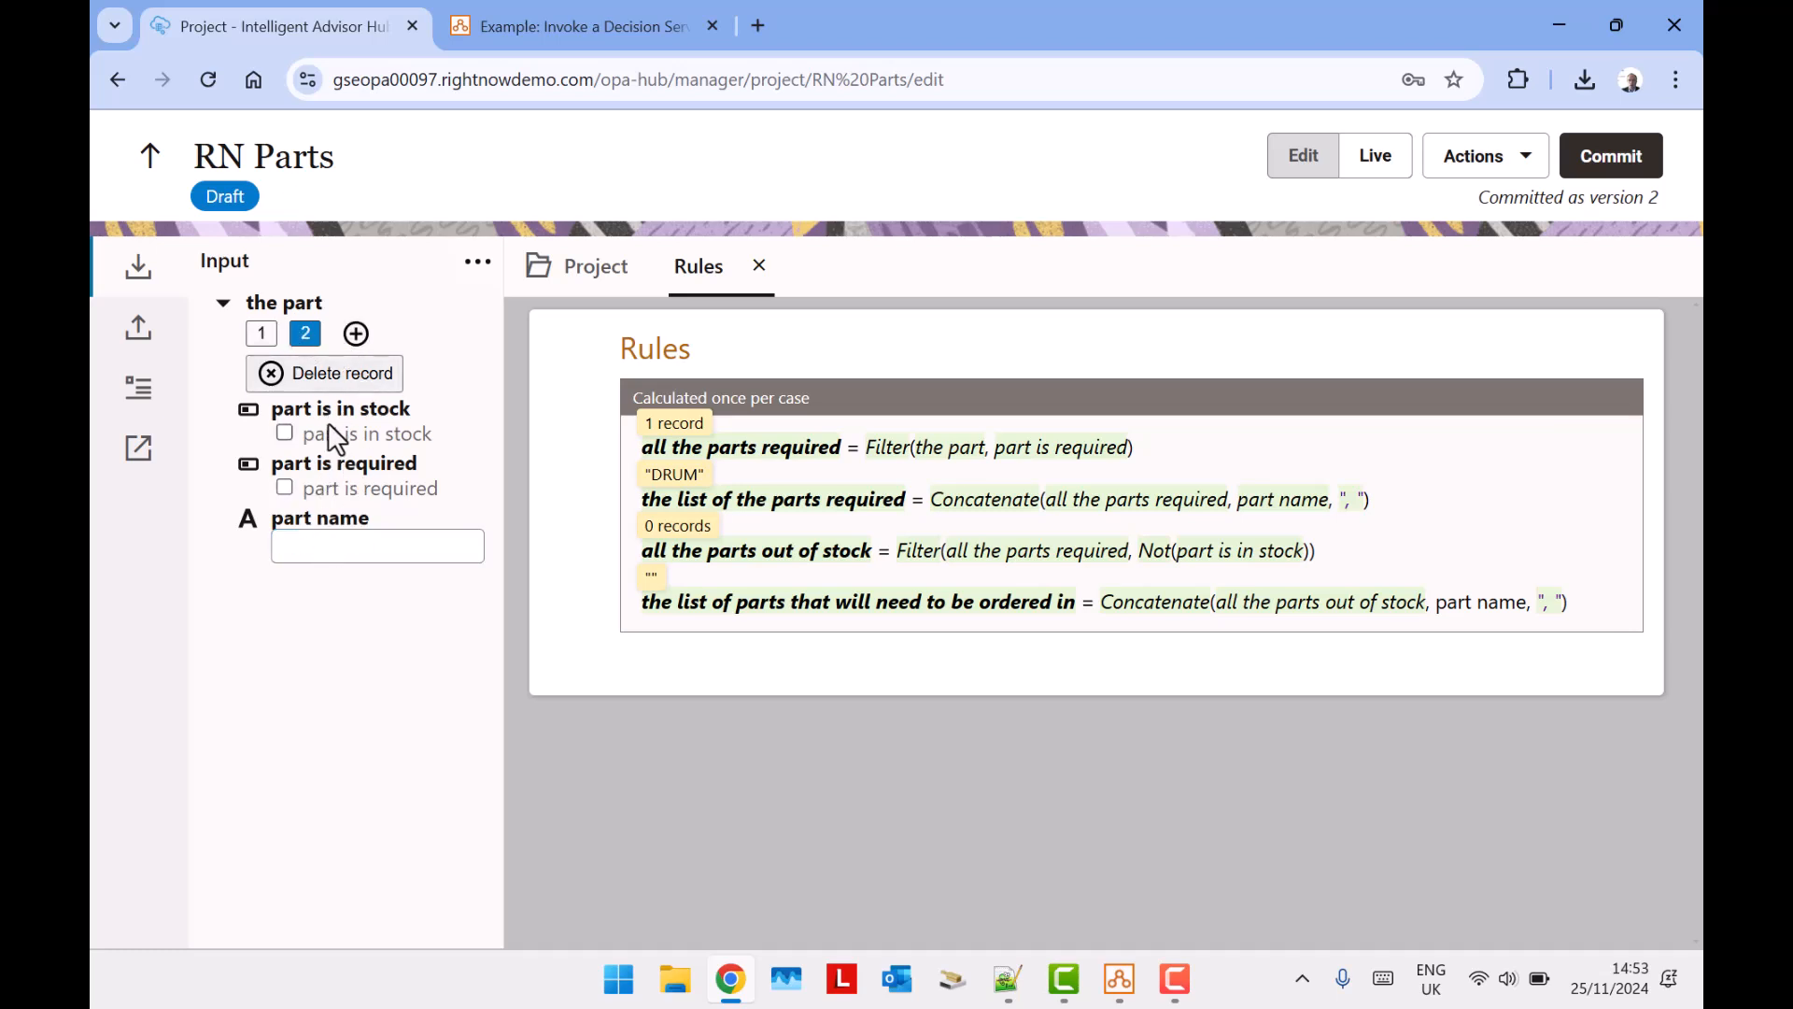
pyautogui.click(285, 488)
pyautogui.click(309, 547)
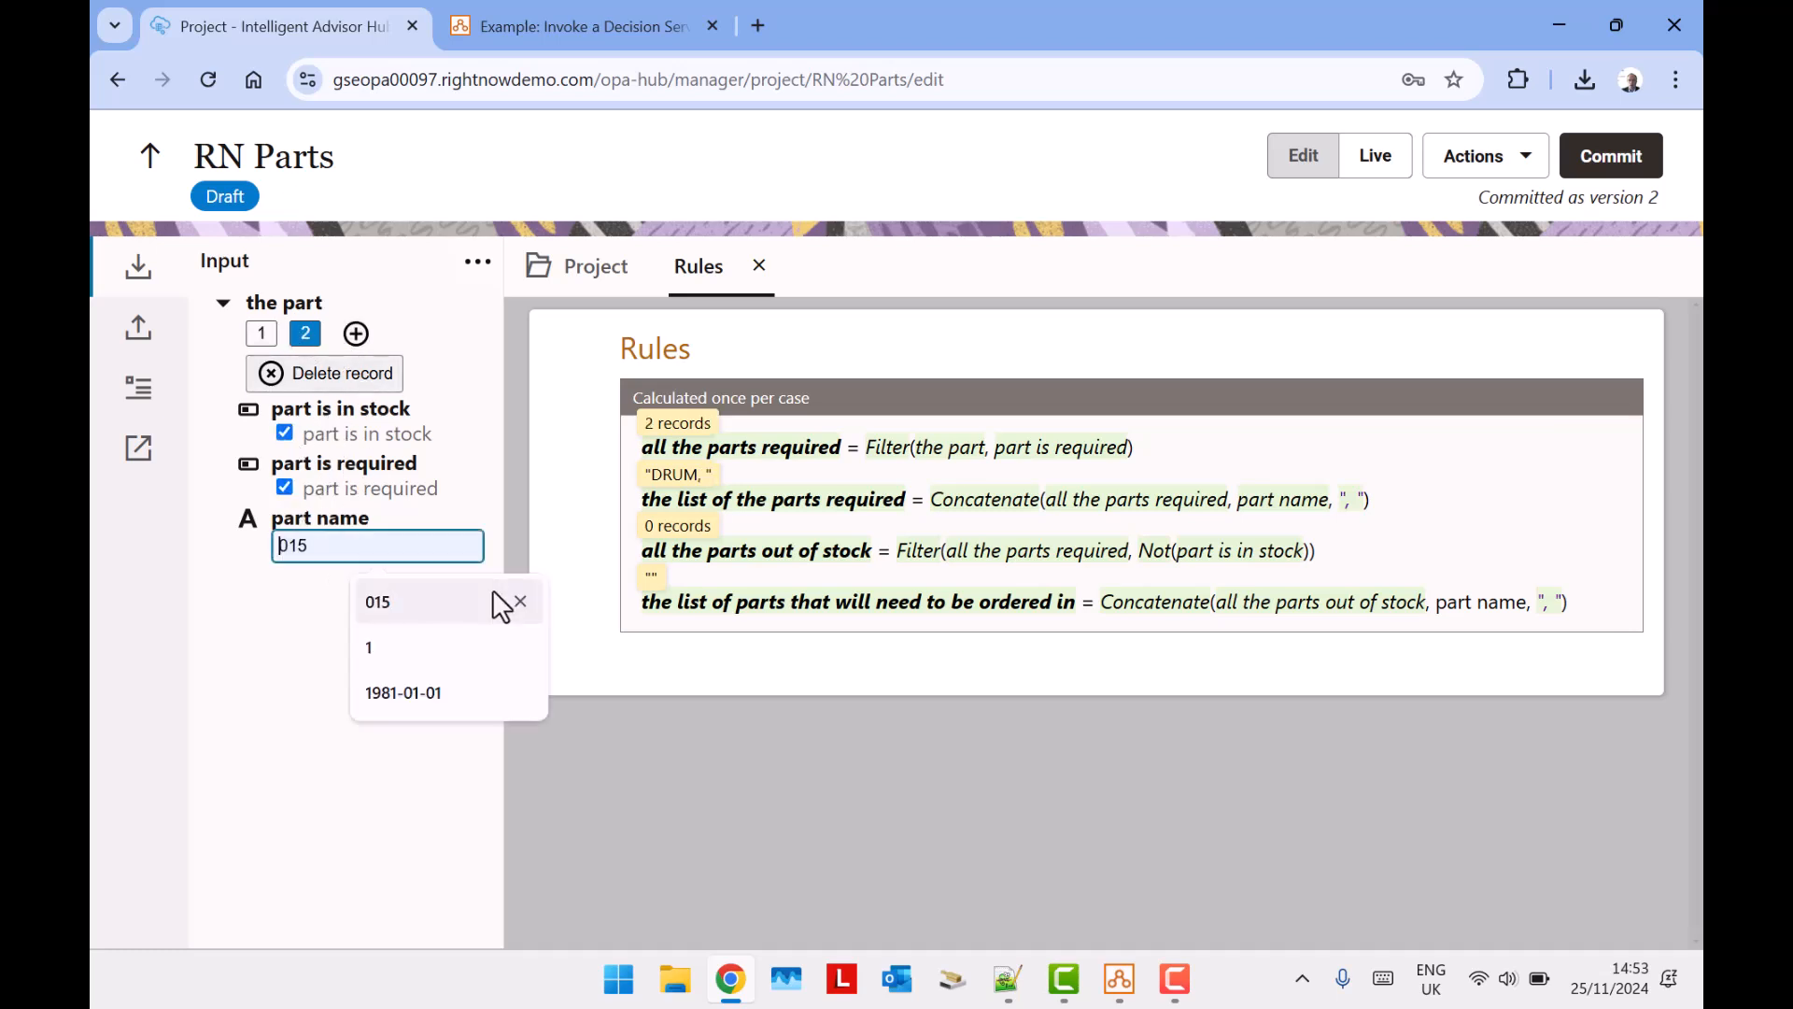
pyautogui.write('DOOR HANDLE')
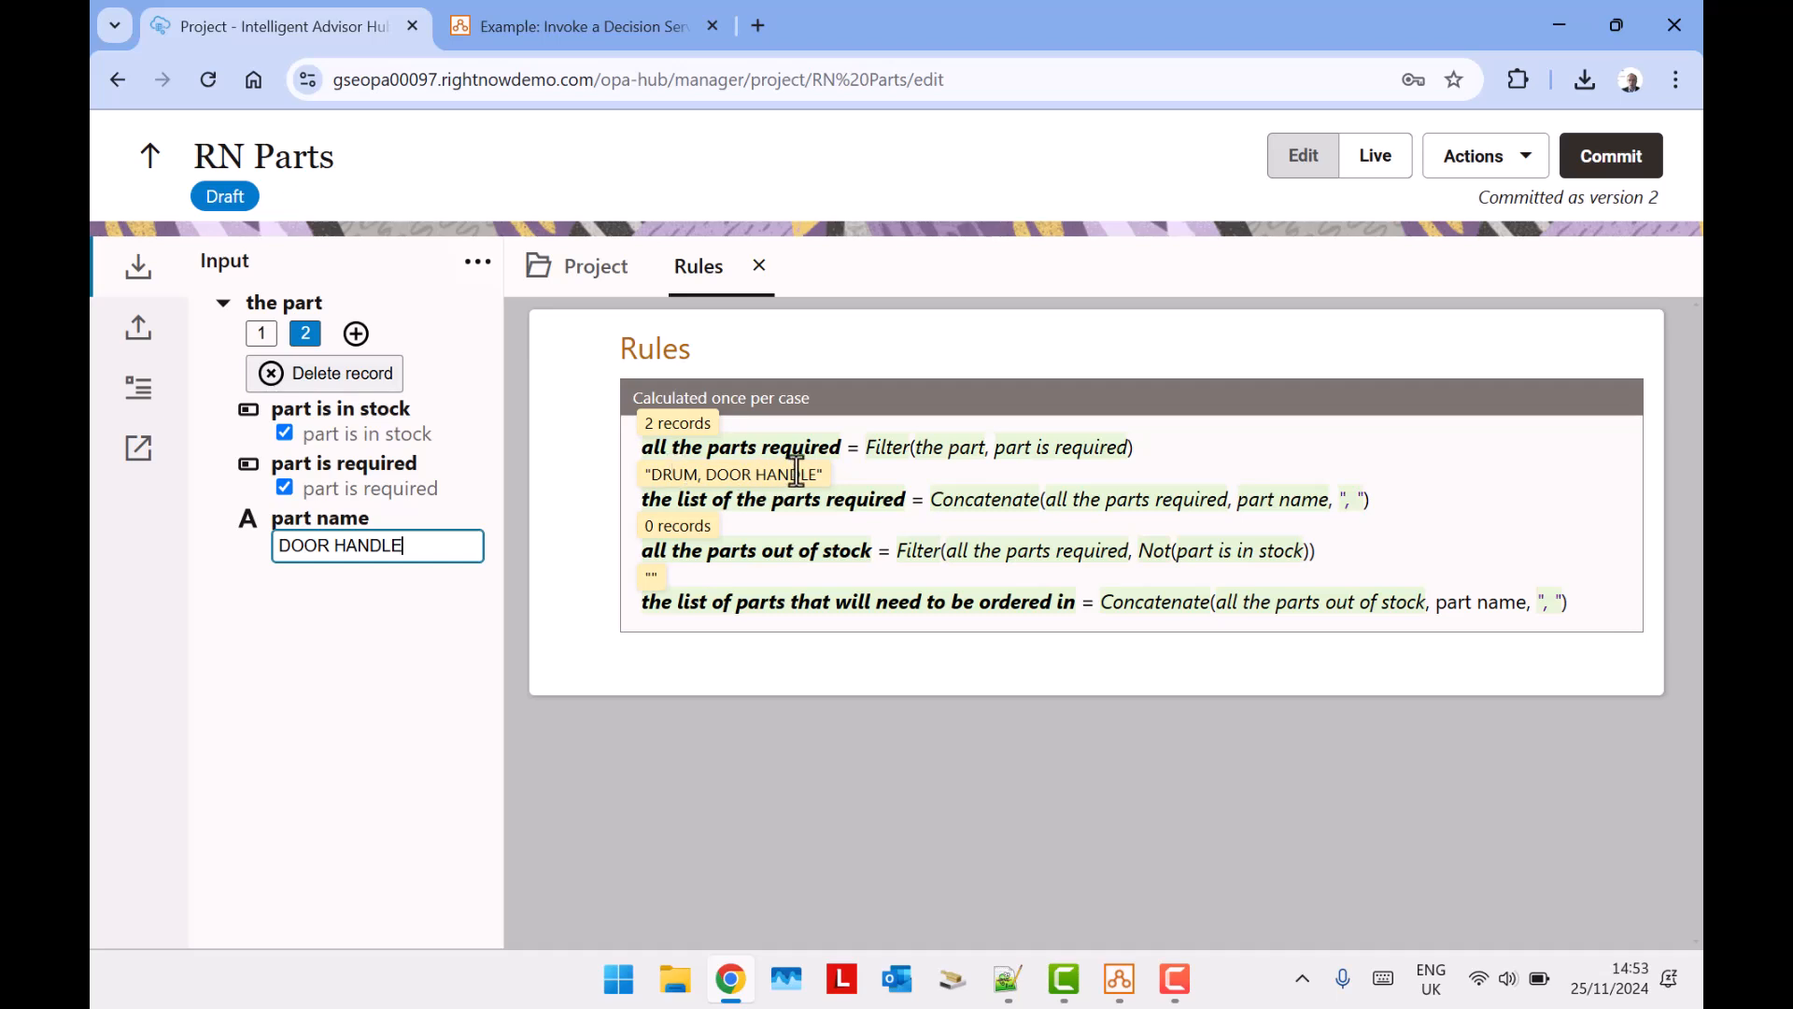
# Add a third part record named MOTOR, marked as required but left out of stock.
pyautogui.click(356, 333)
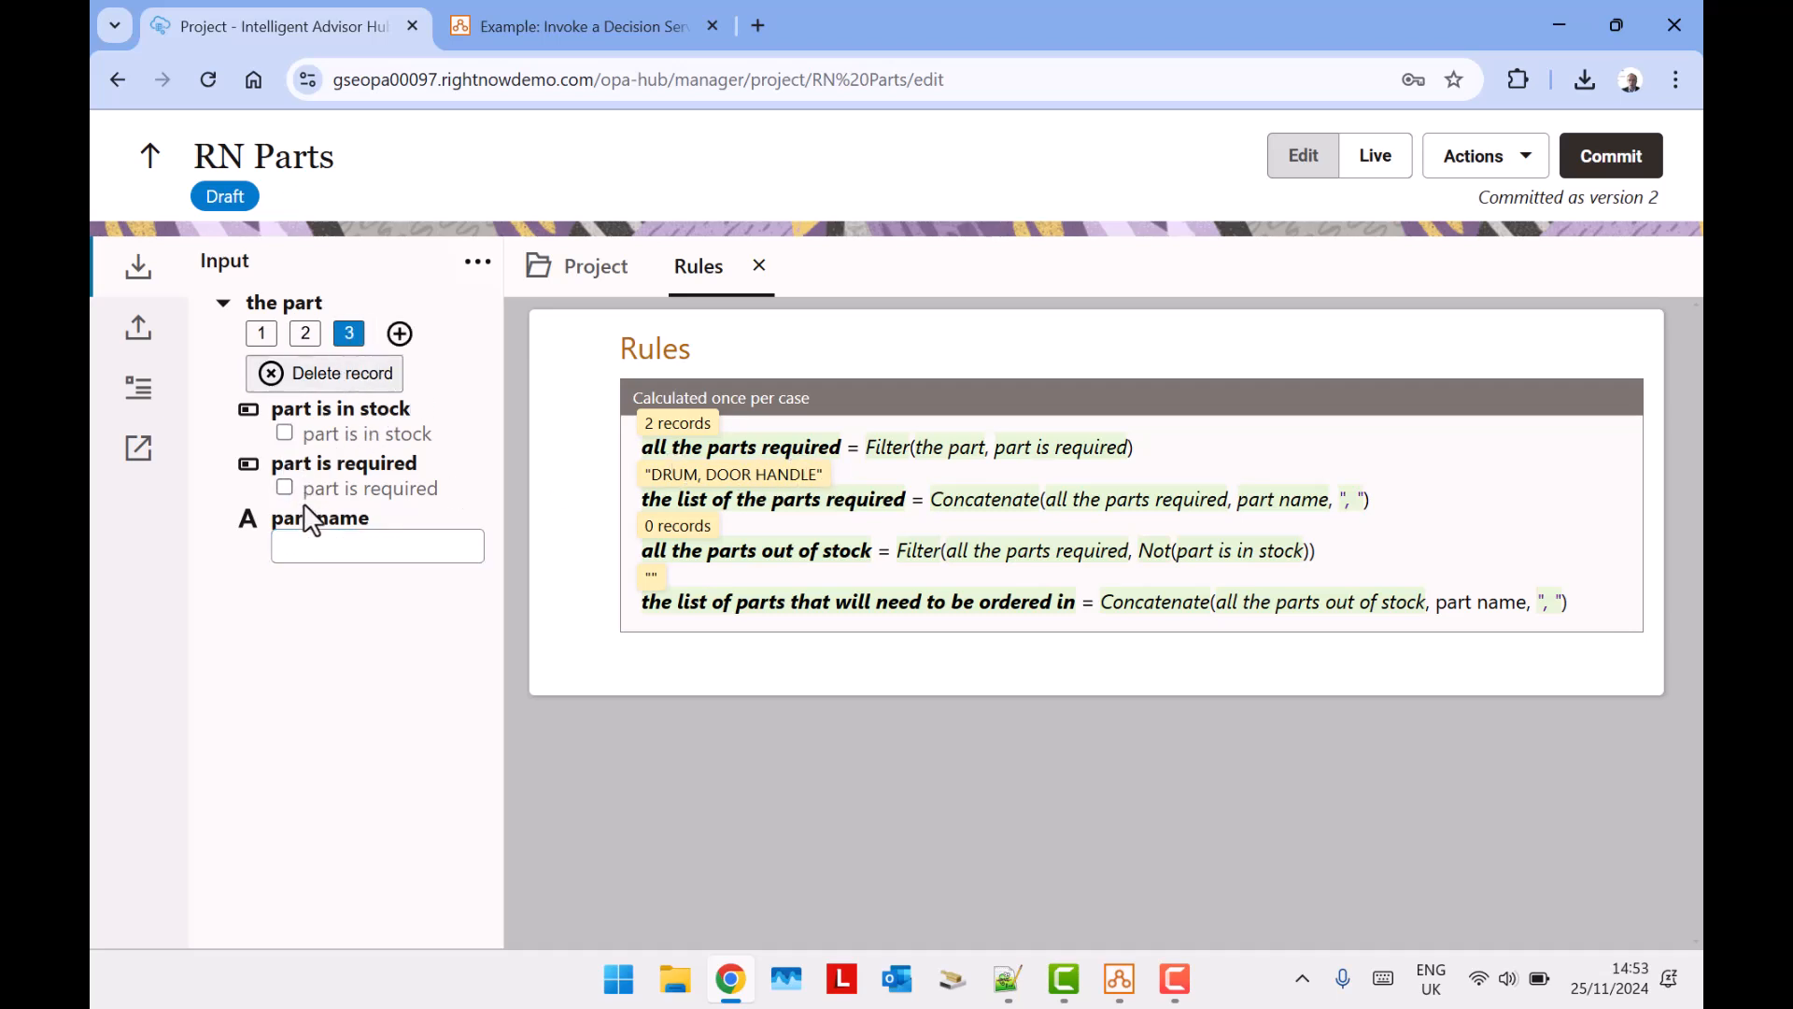
pyautogui.click(284, 486)
pyautogui.click(318, 557)
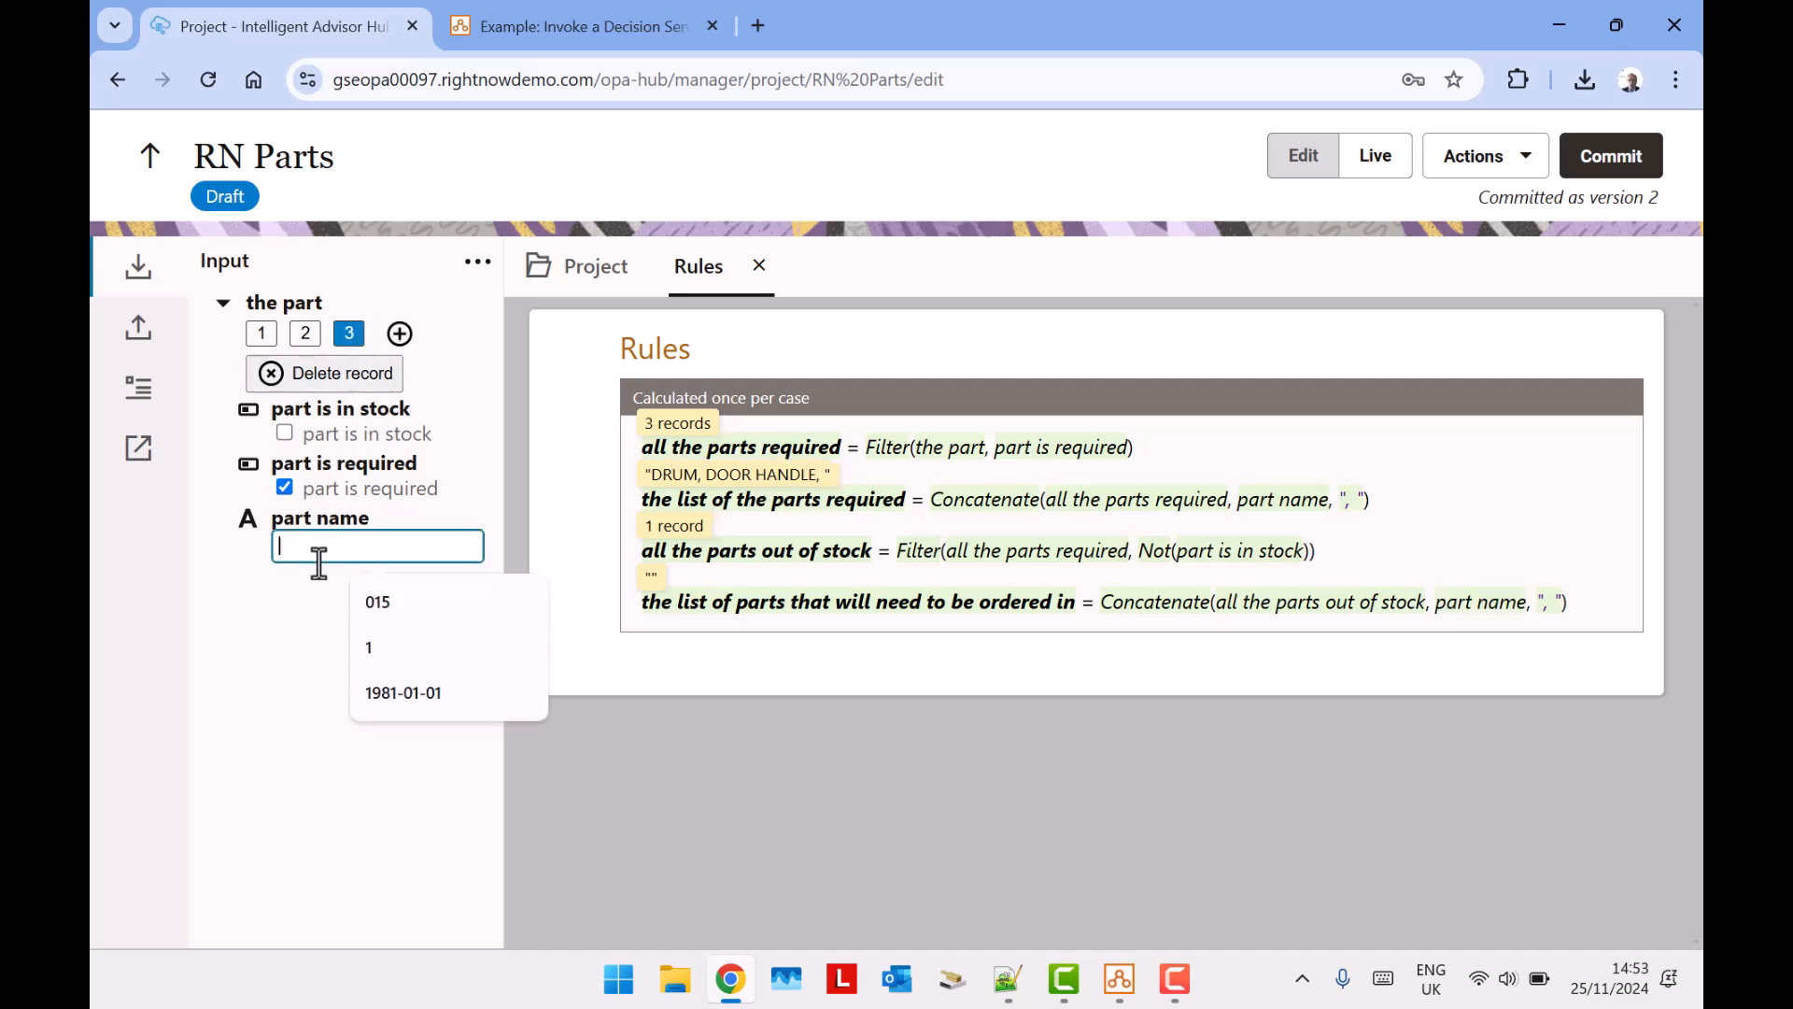
pyautogui.click(219, 706)
pyautogui.click(331, 541)
pyautogui.write('MOTOR')
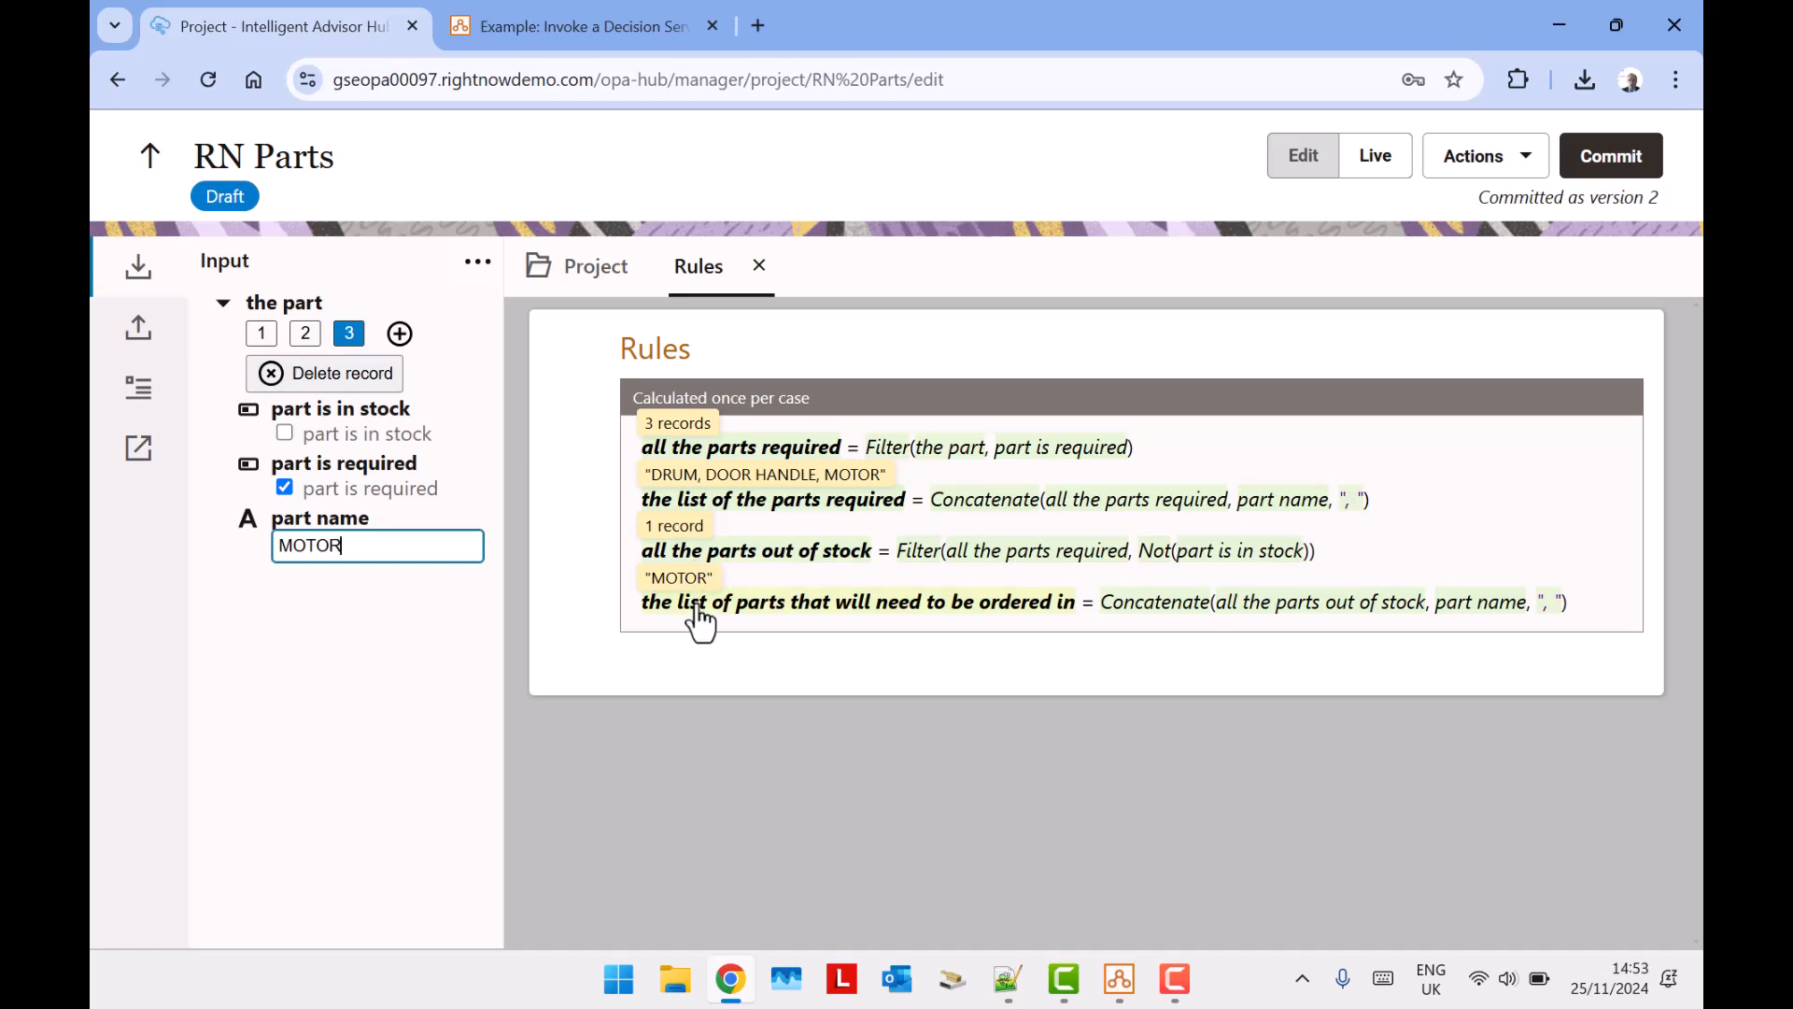
# Check the list of parts that will need to be ordered in, and commit the decision service without a comment.
pyautogui.moveTo(700, 622)
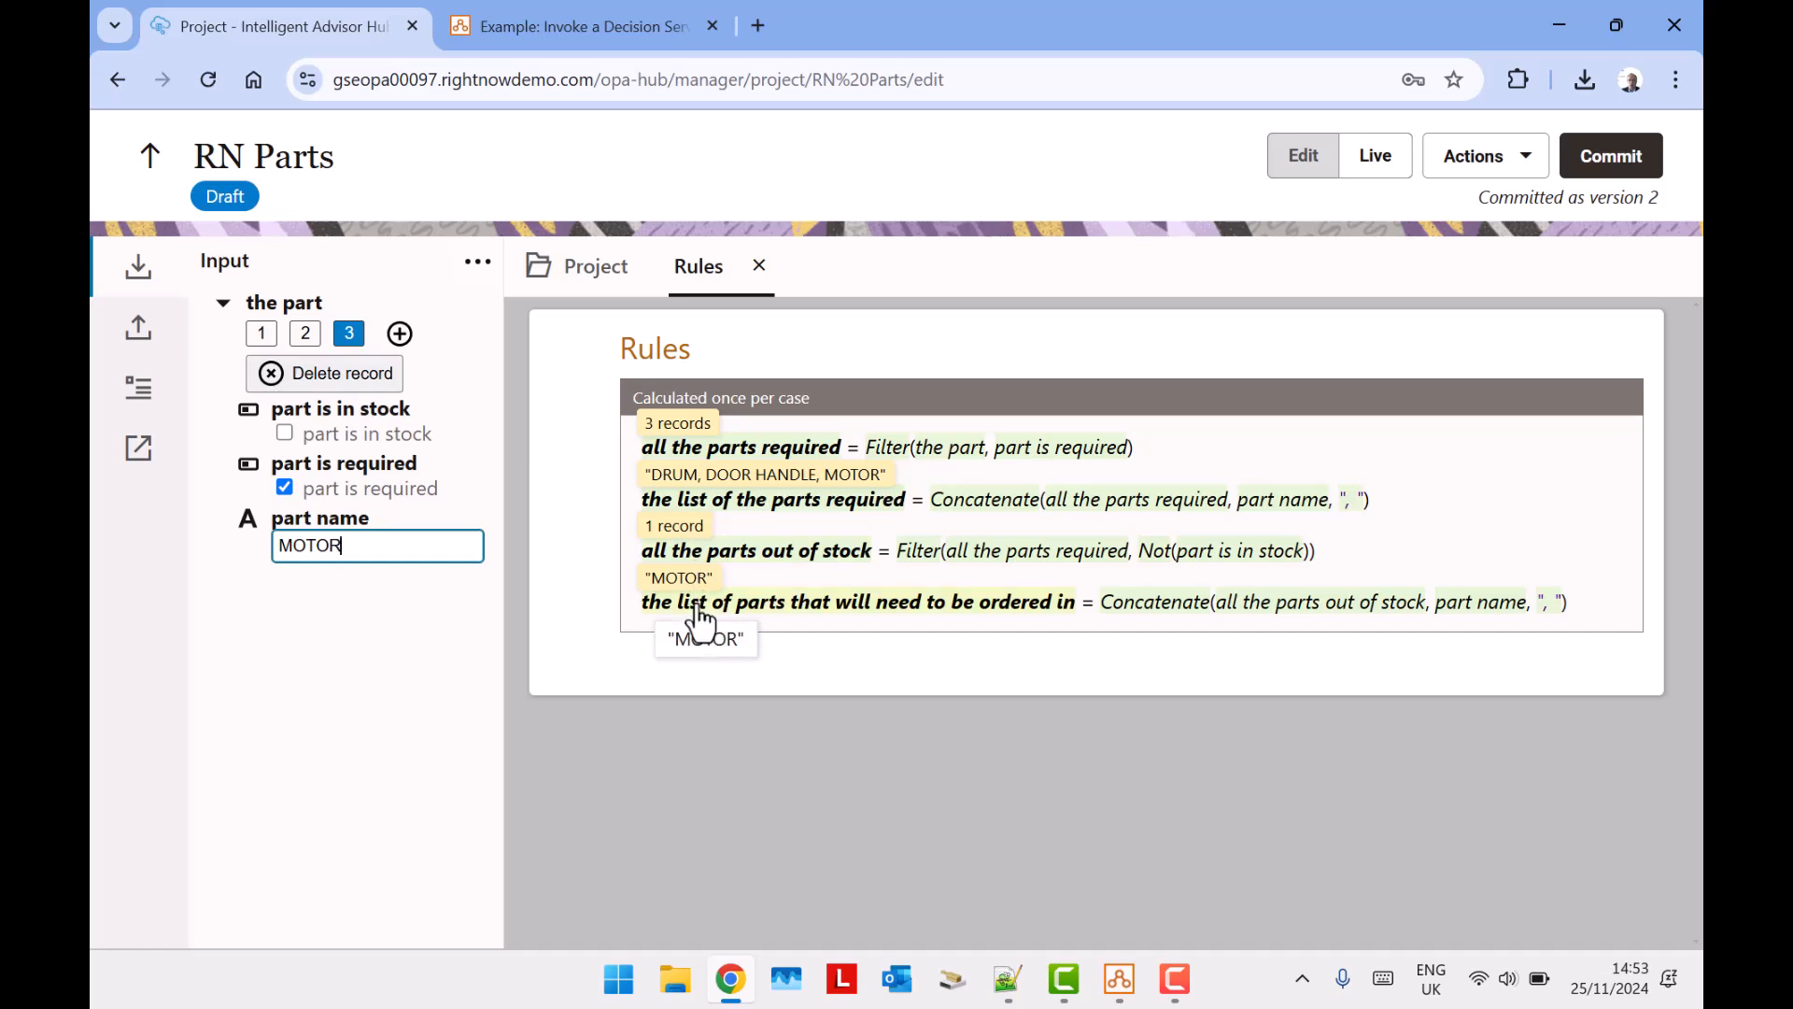
pyautogui.click(1630, 173)
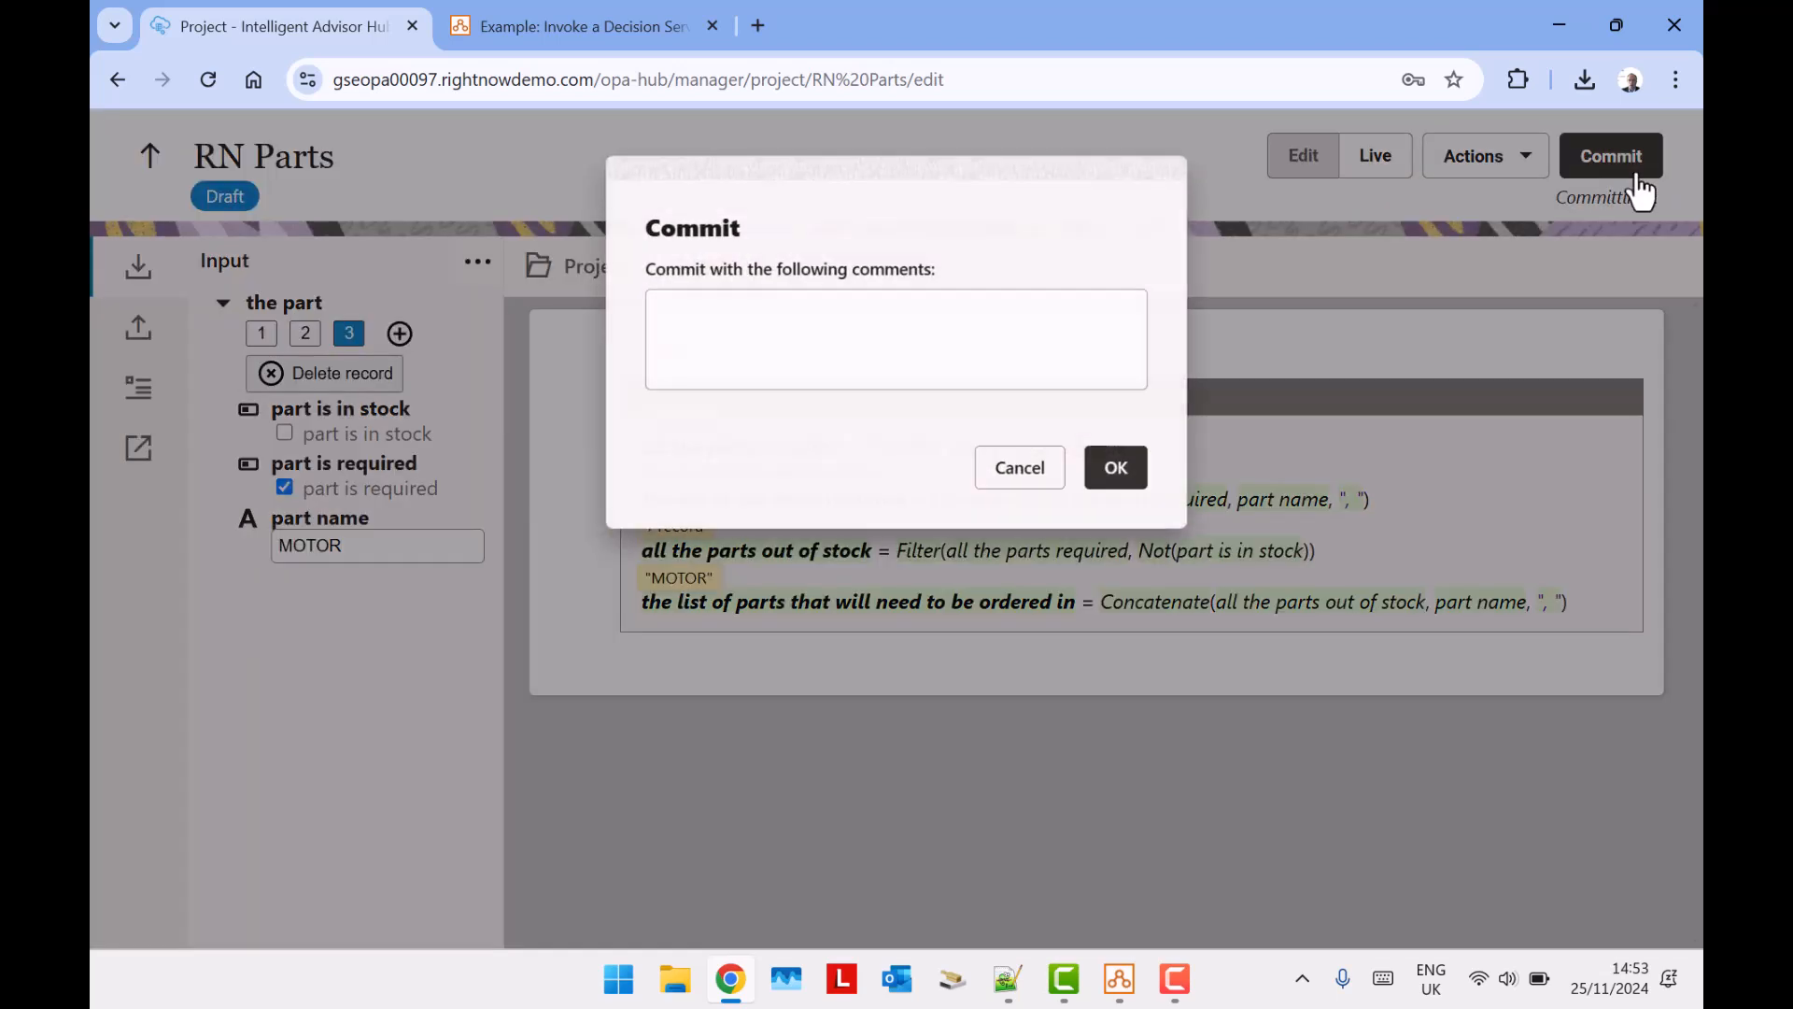
pyautogui.click(1132, 481)
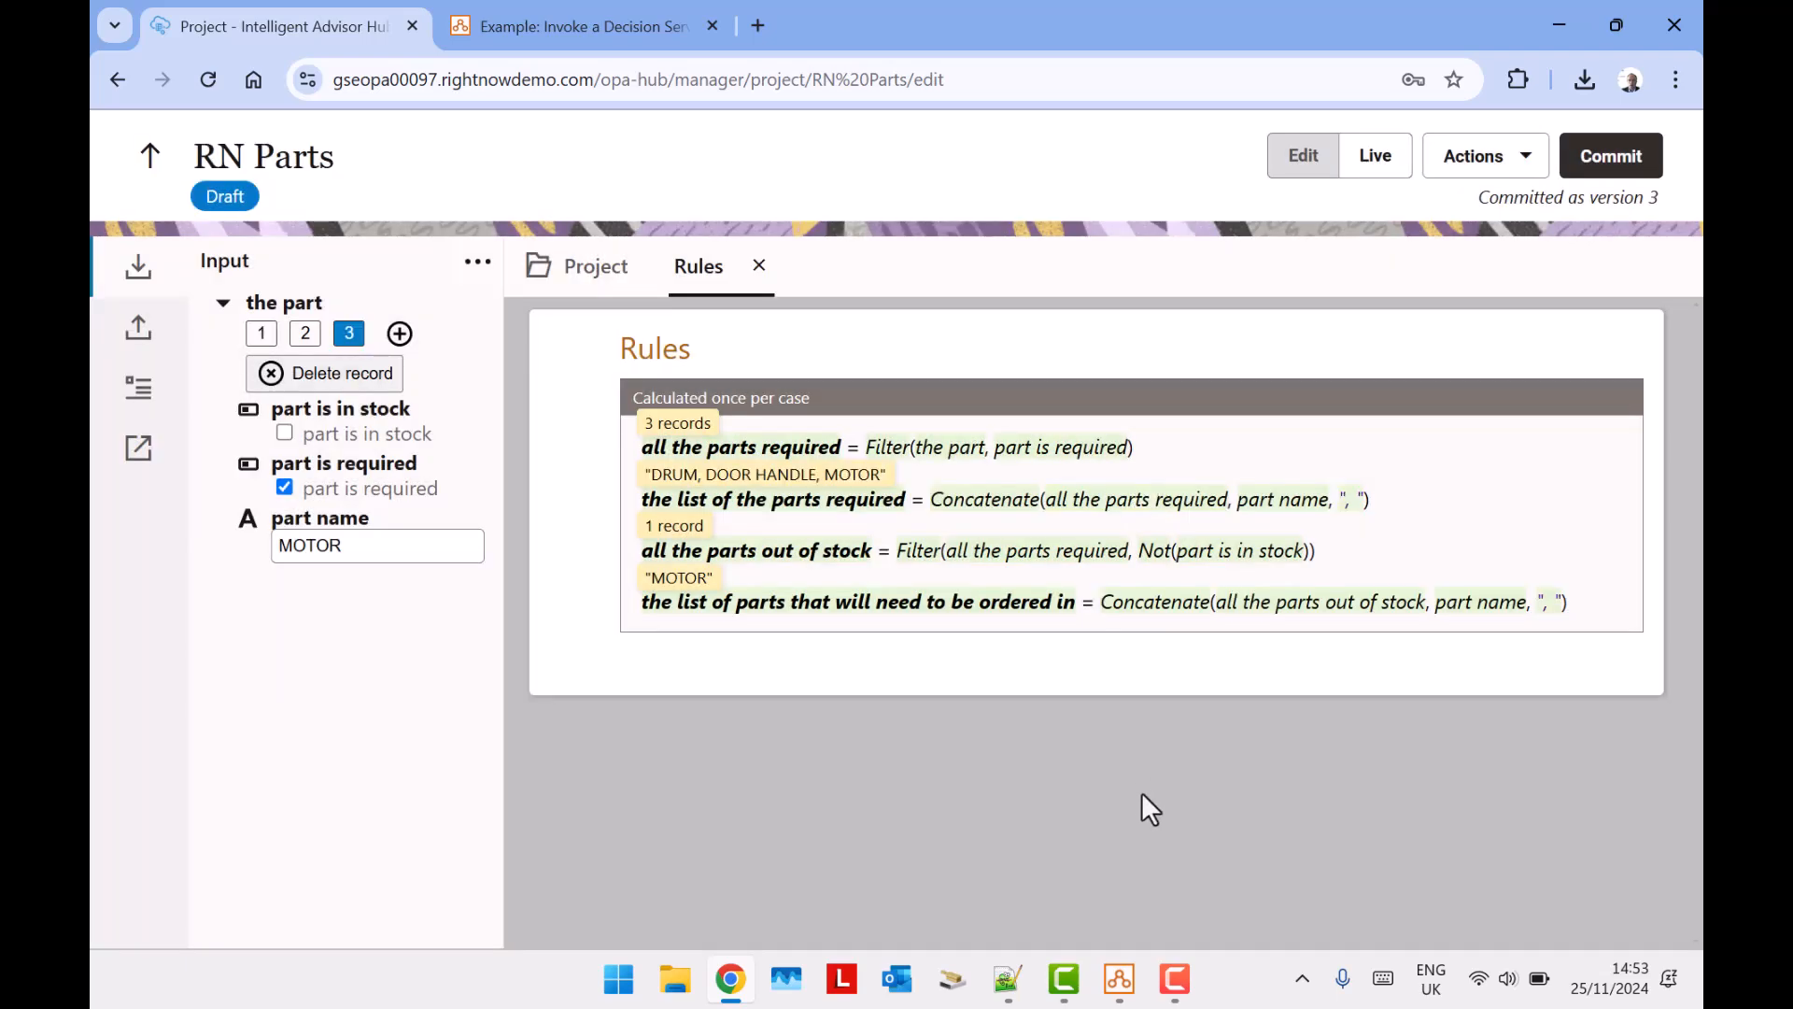
# Switch to Policy Modeling and review the Washing Machine Parts interview screens and the details of the part entity.
pyautogui.click(1120, 981)
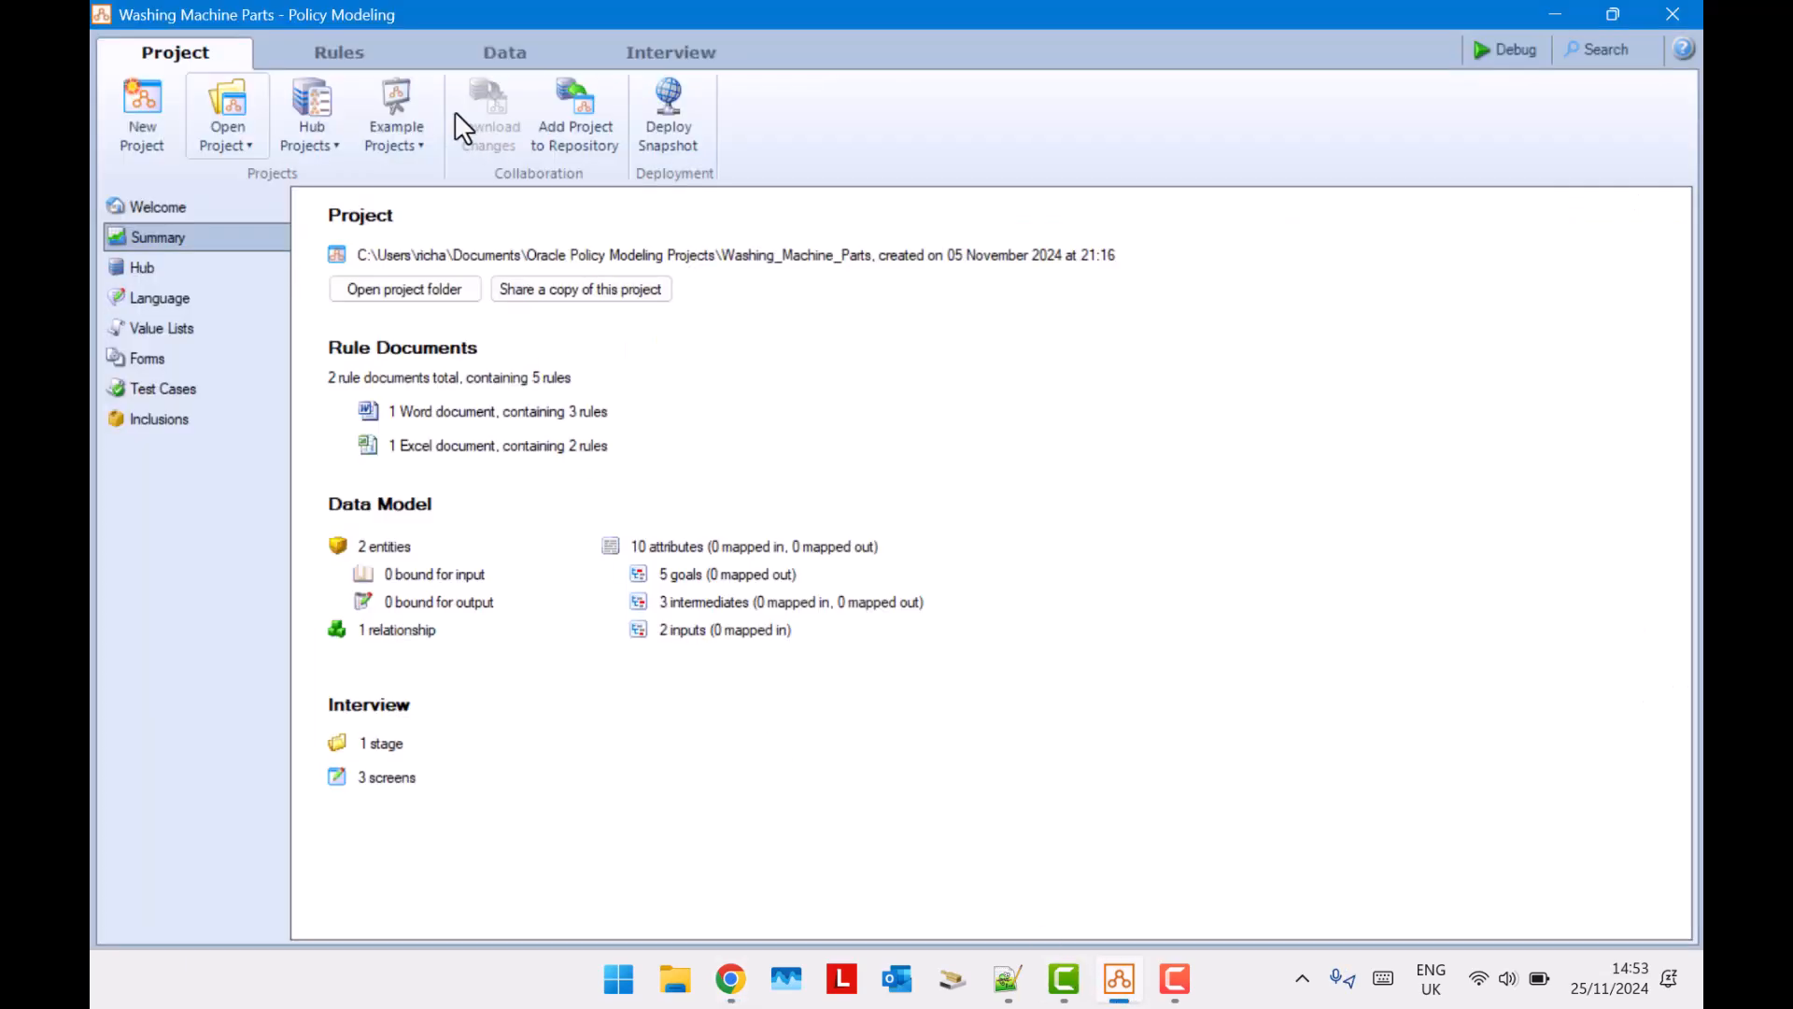
pyautogui.click(510, 65)
pyautogui.click(641, 52)
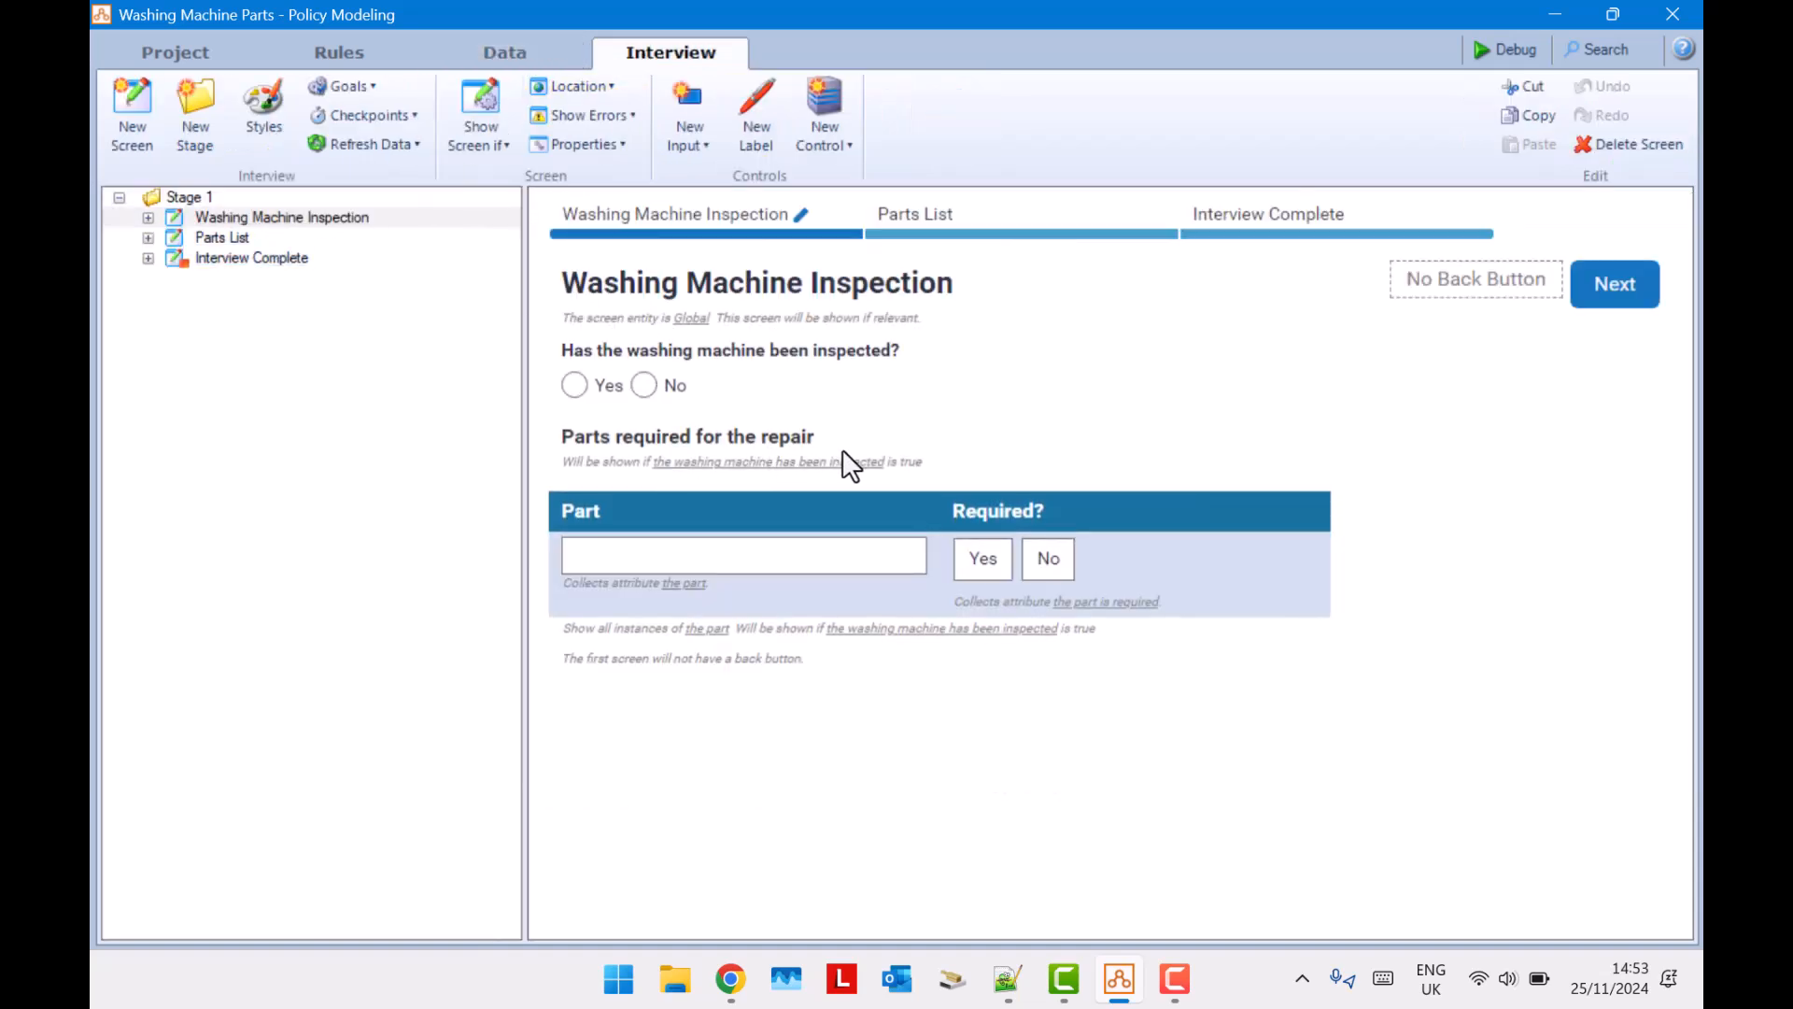
pyautogui.click(504, 53)
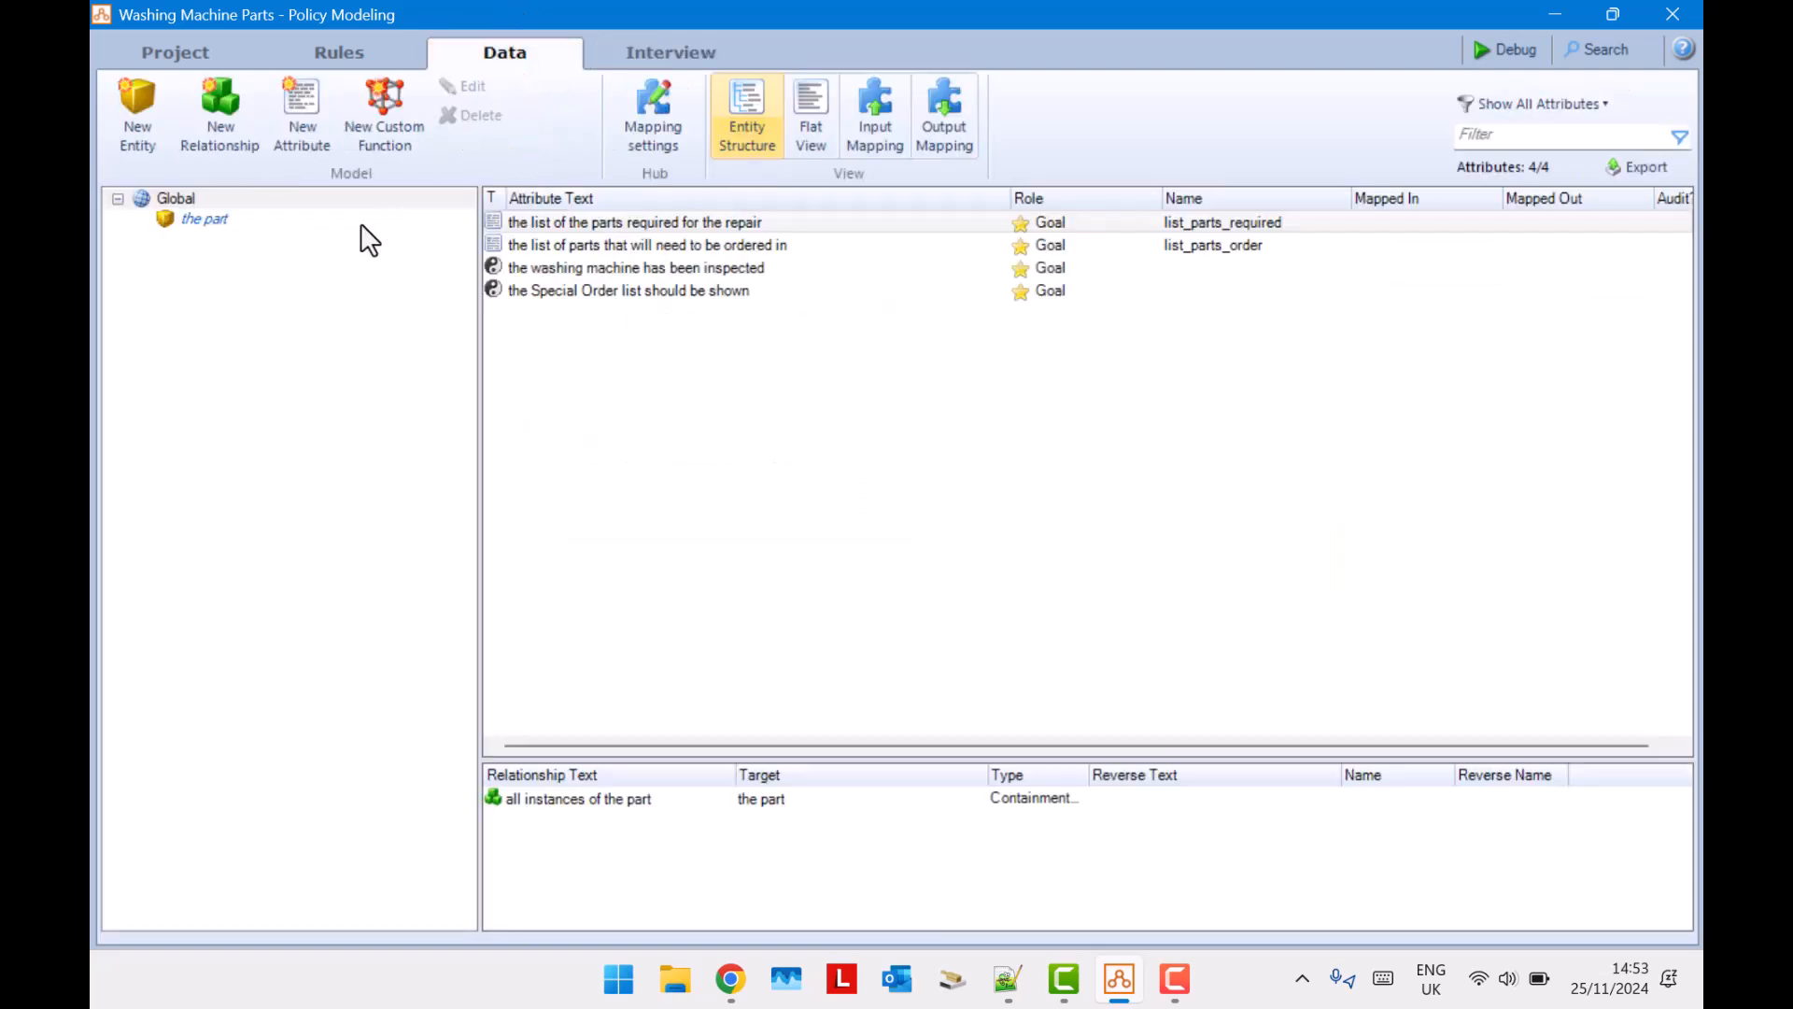
pyautogui.click(198, 219)
pyautogui.moveTo(194, 216)
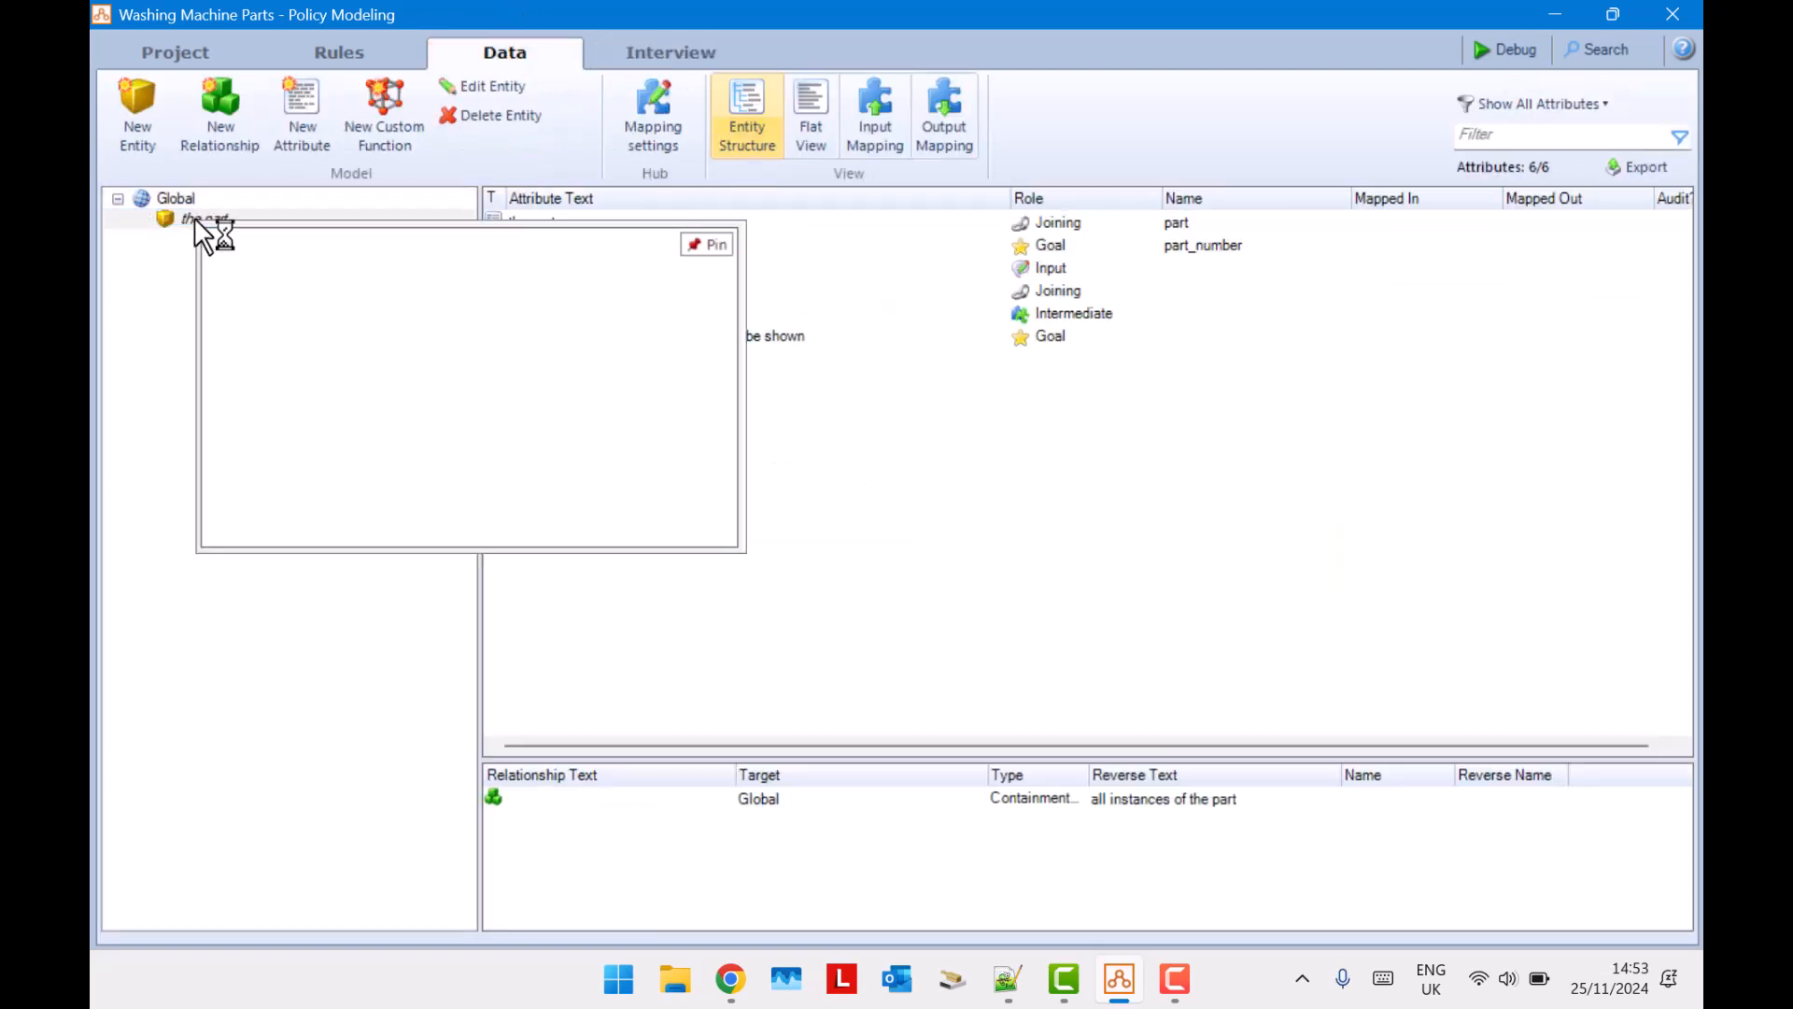
pyautogui.scroll(-1, 411, 345)
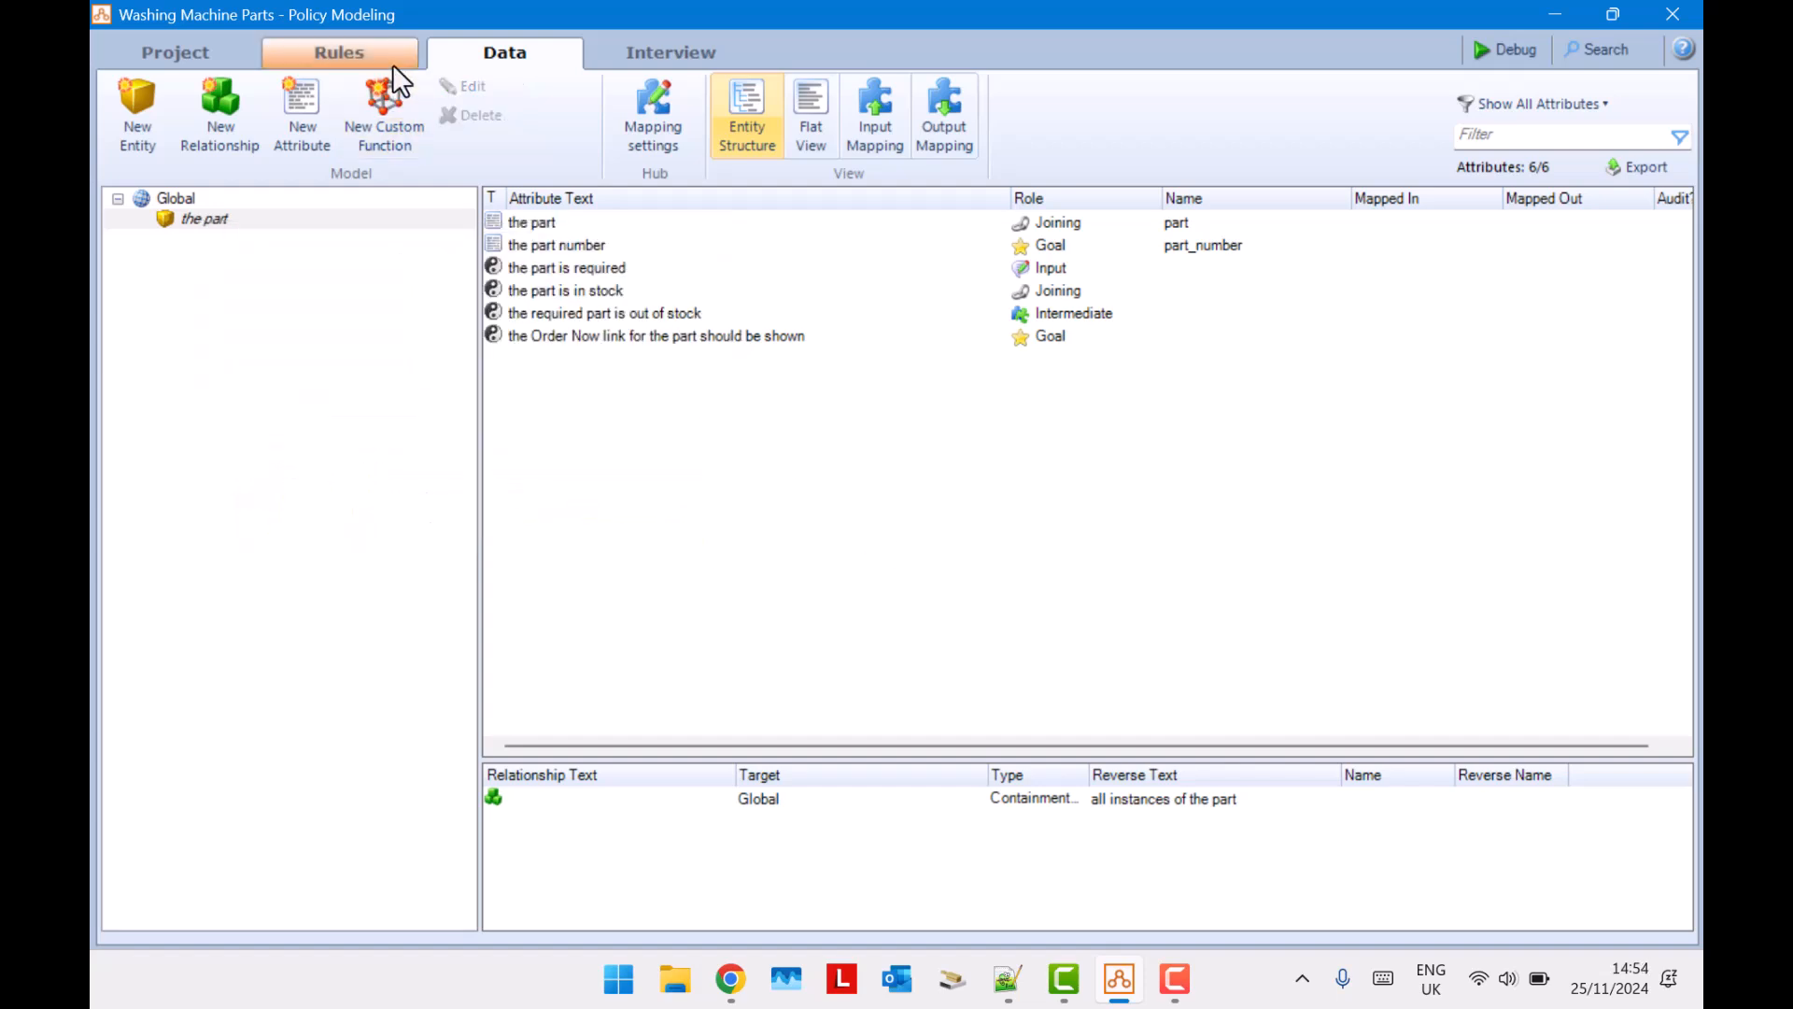
# Point the Parts.ref reference to the RN Parts (project) decision service, calculated once per case, and save it.
pyautogui.click(312, 47)
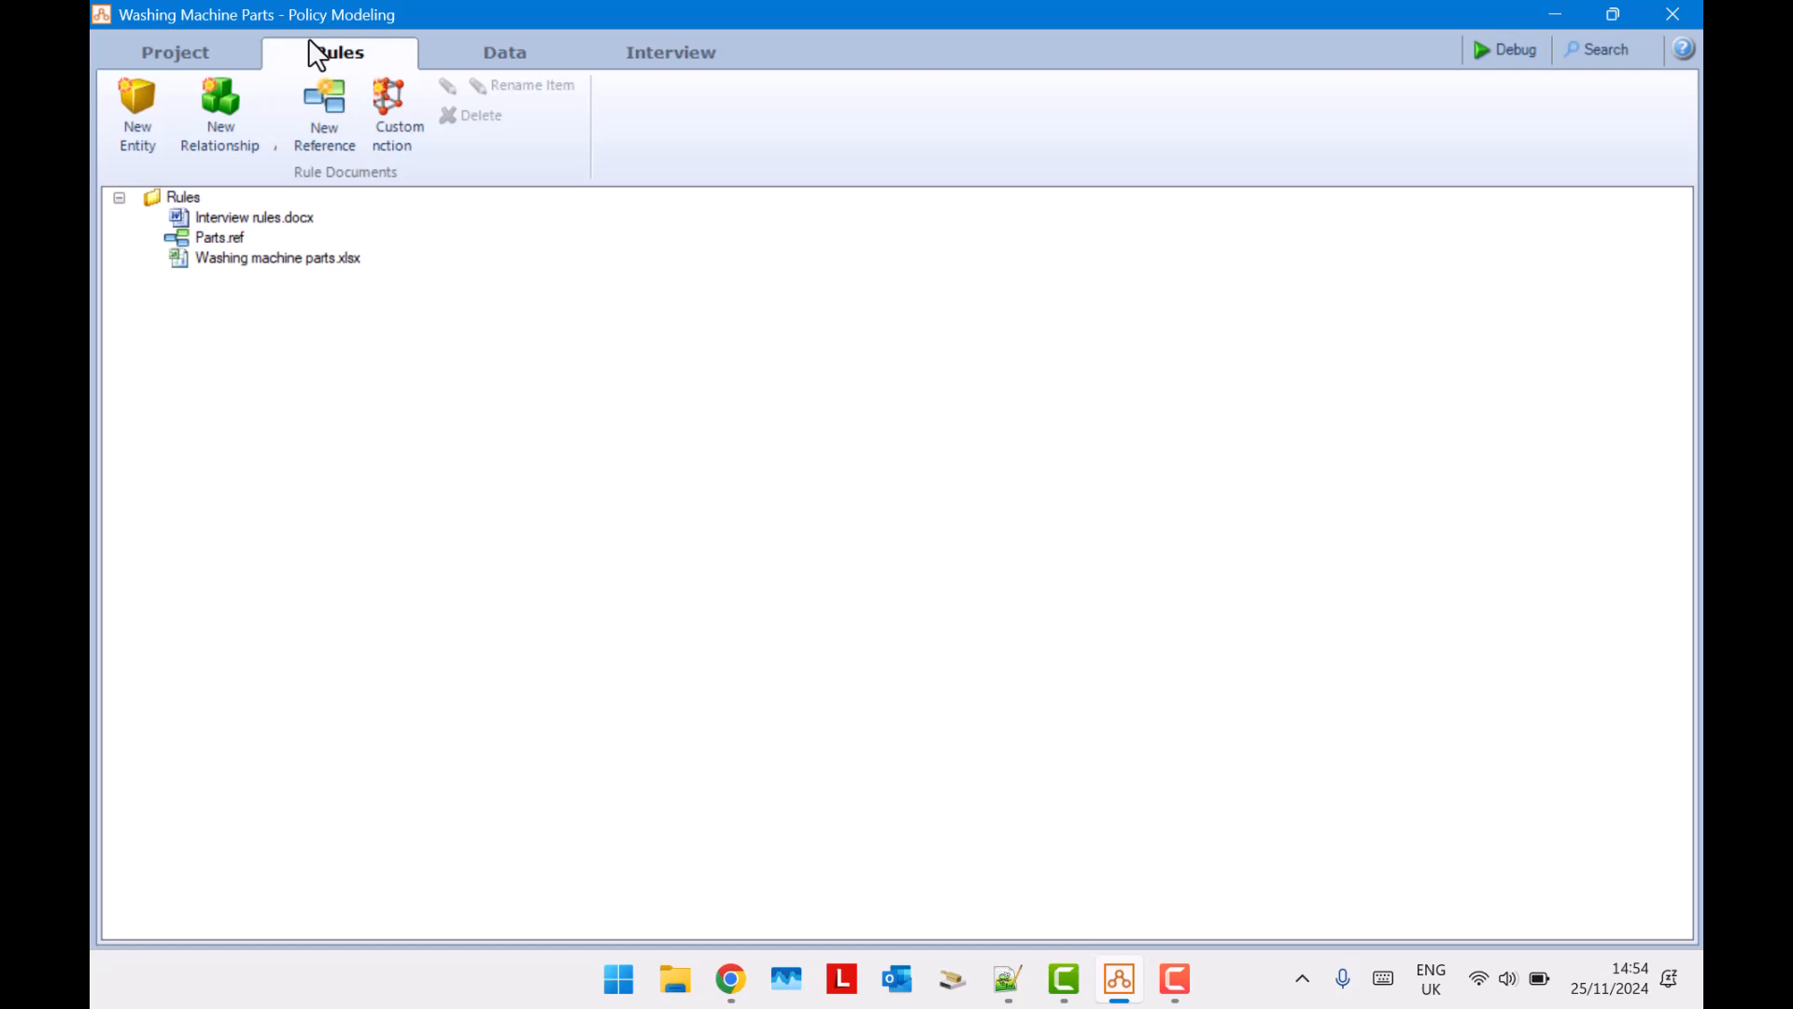
pyautogui.click(223, 239)
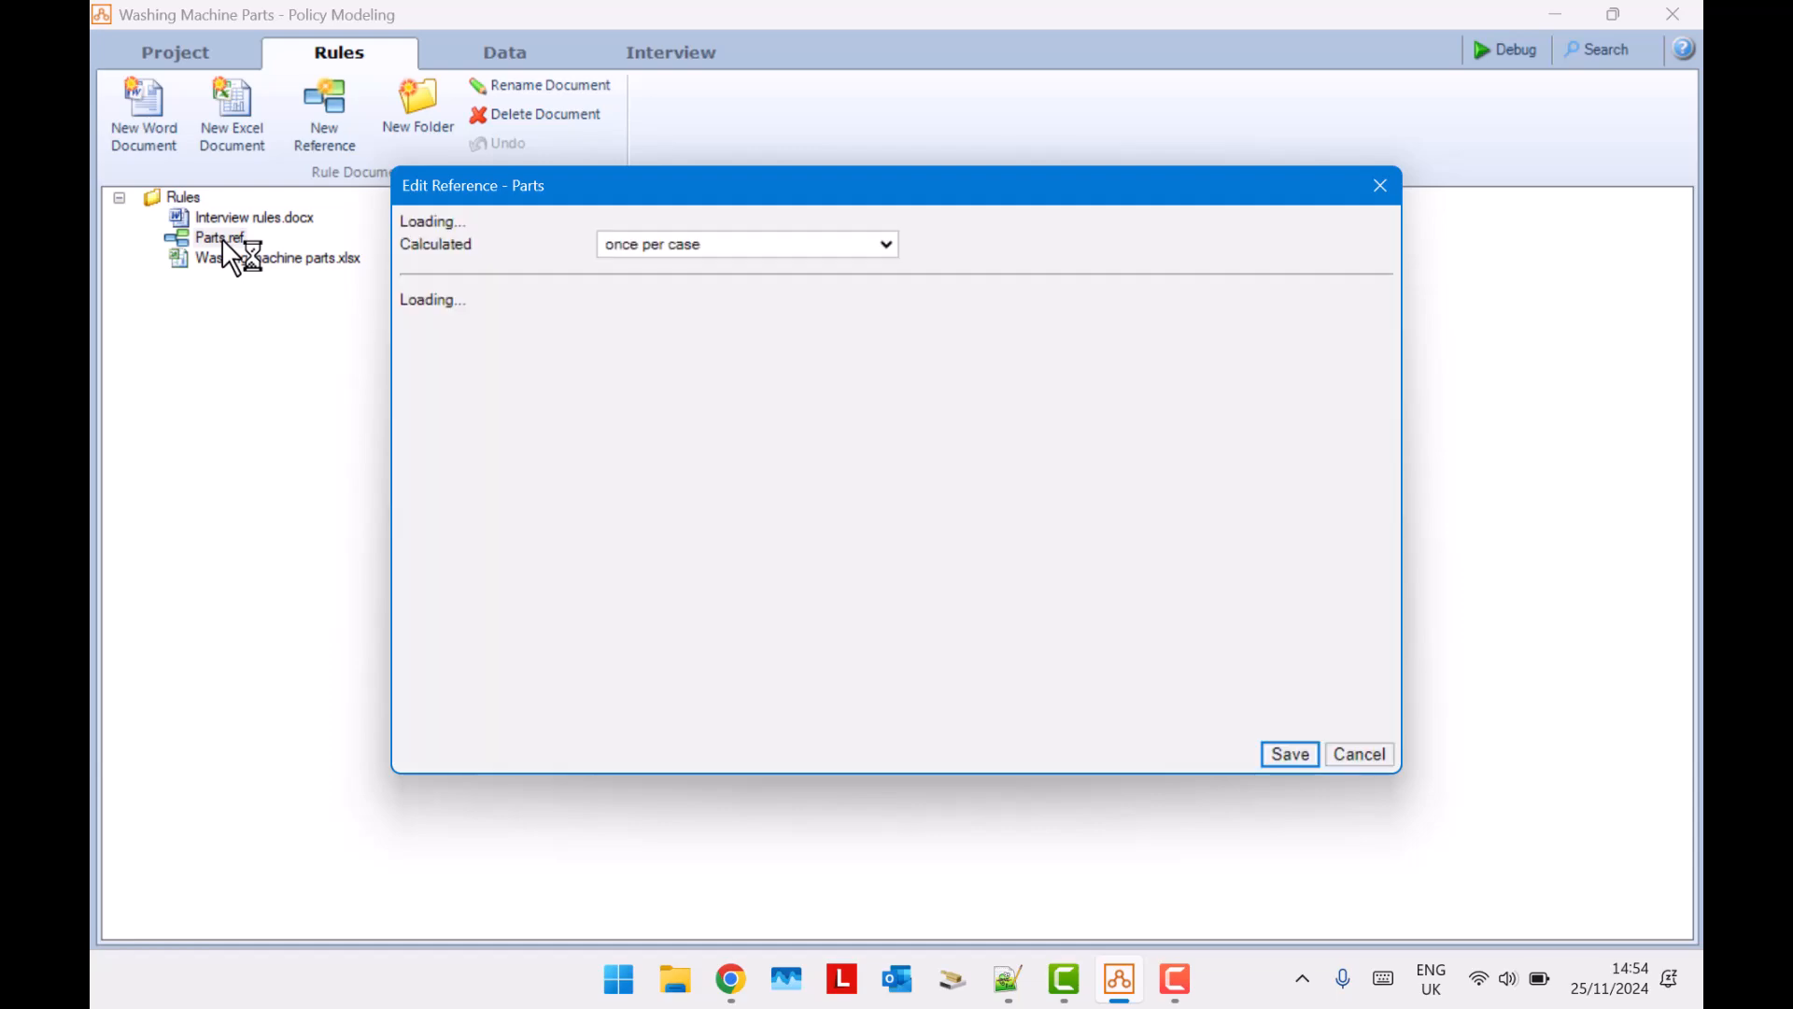
pyautogui.click(817, 262)
pyautogui.click(817, 261)
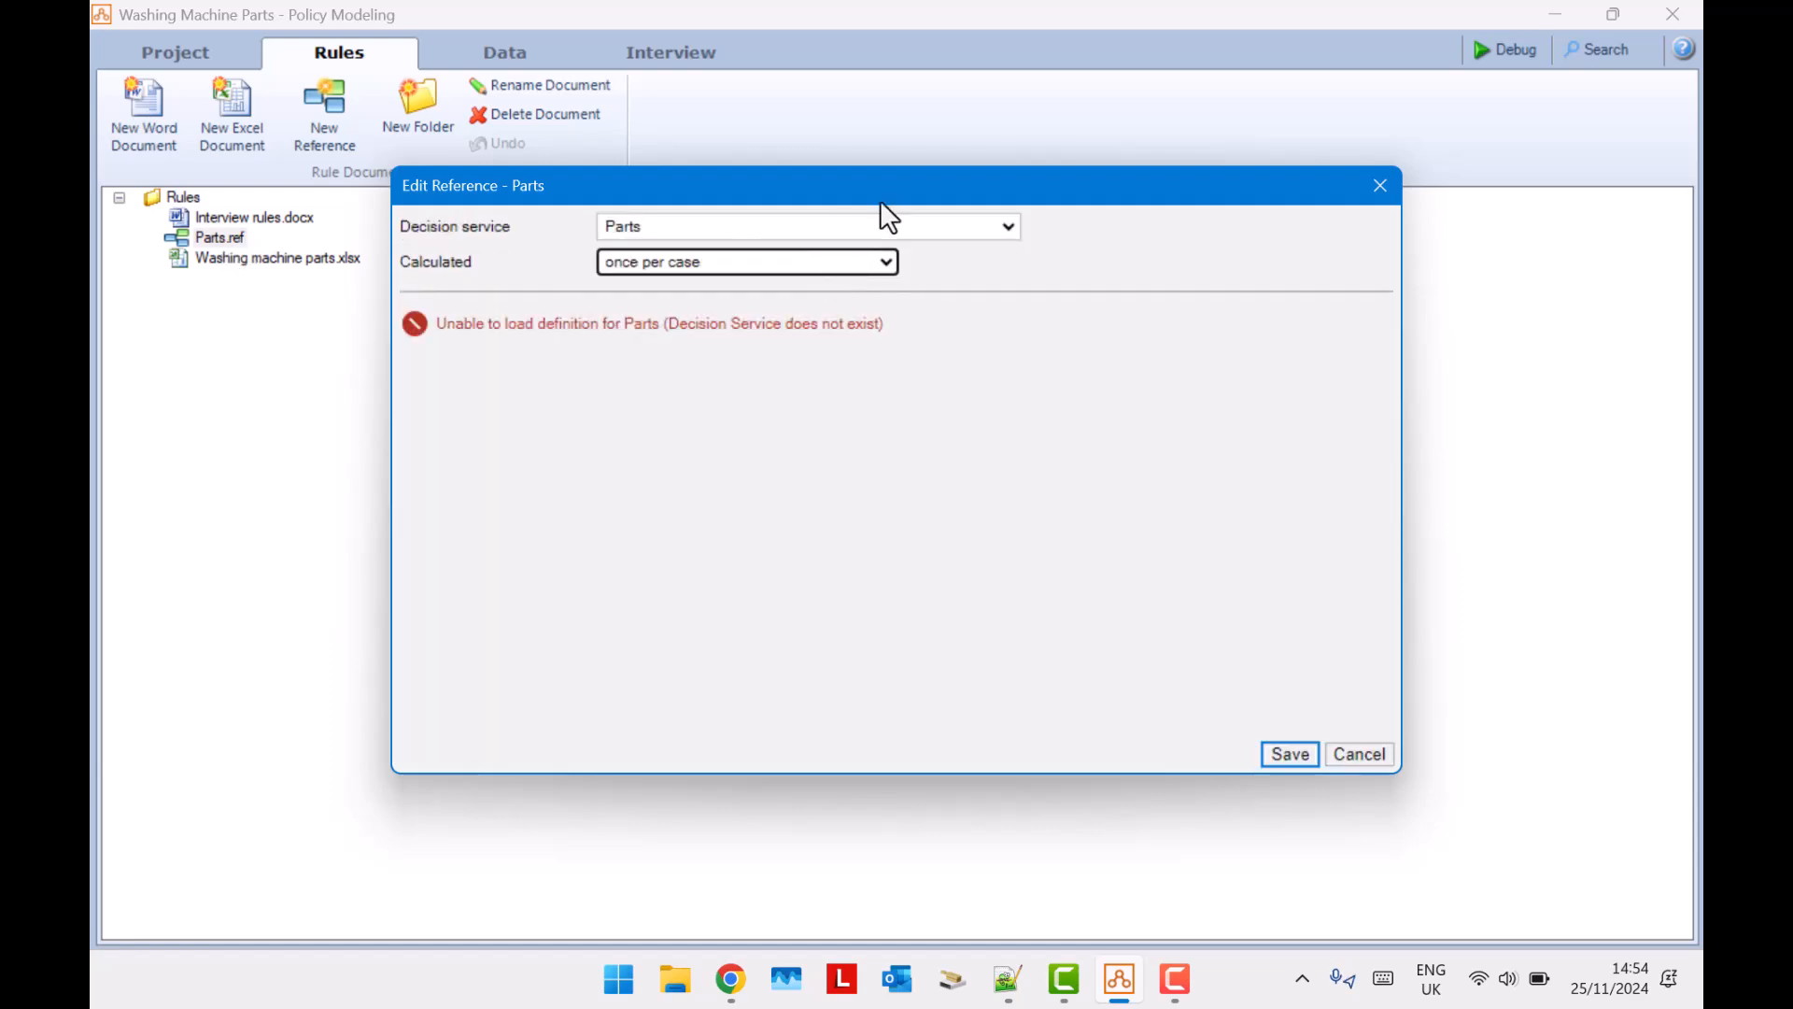
pyautogui.click(900, 226)
pyautogui.scroll(-8, 901, 321)
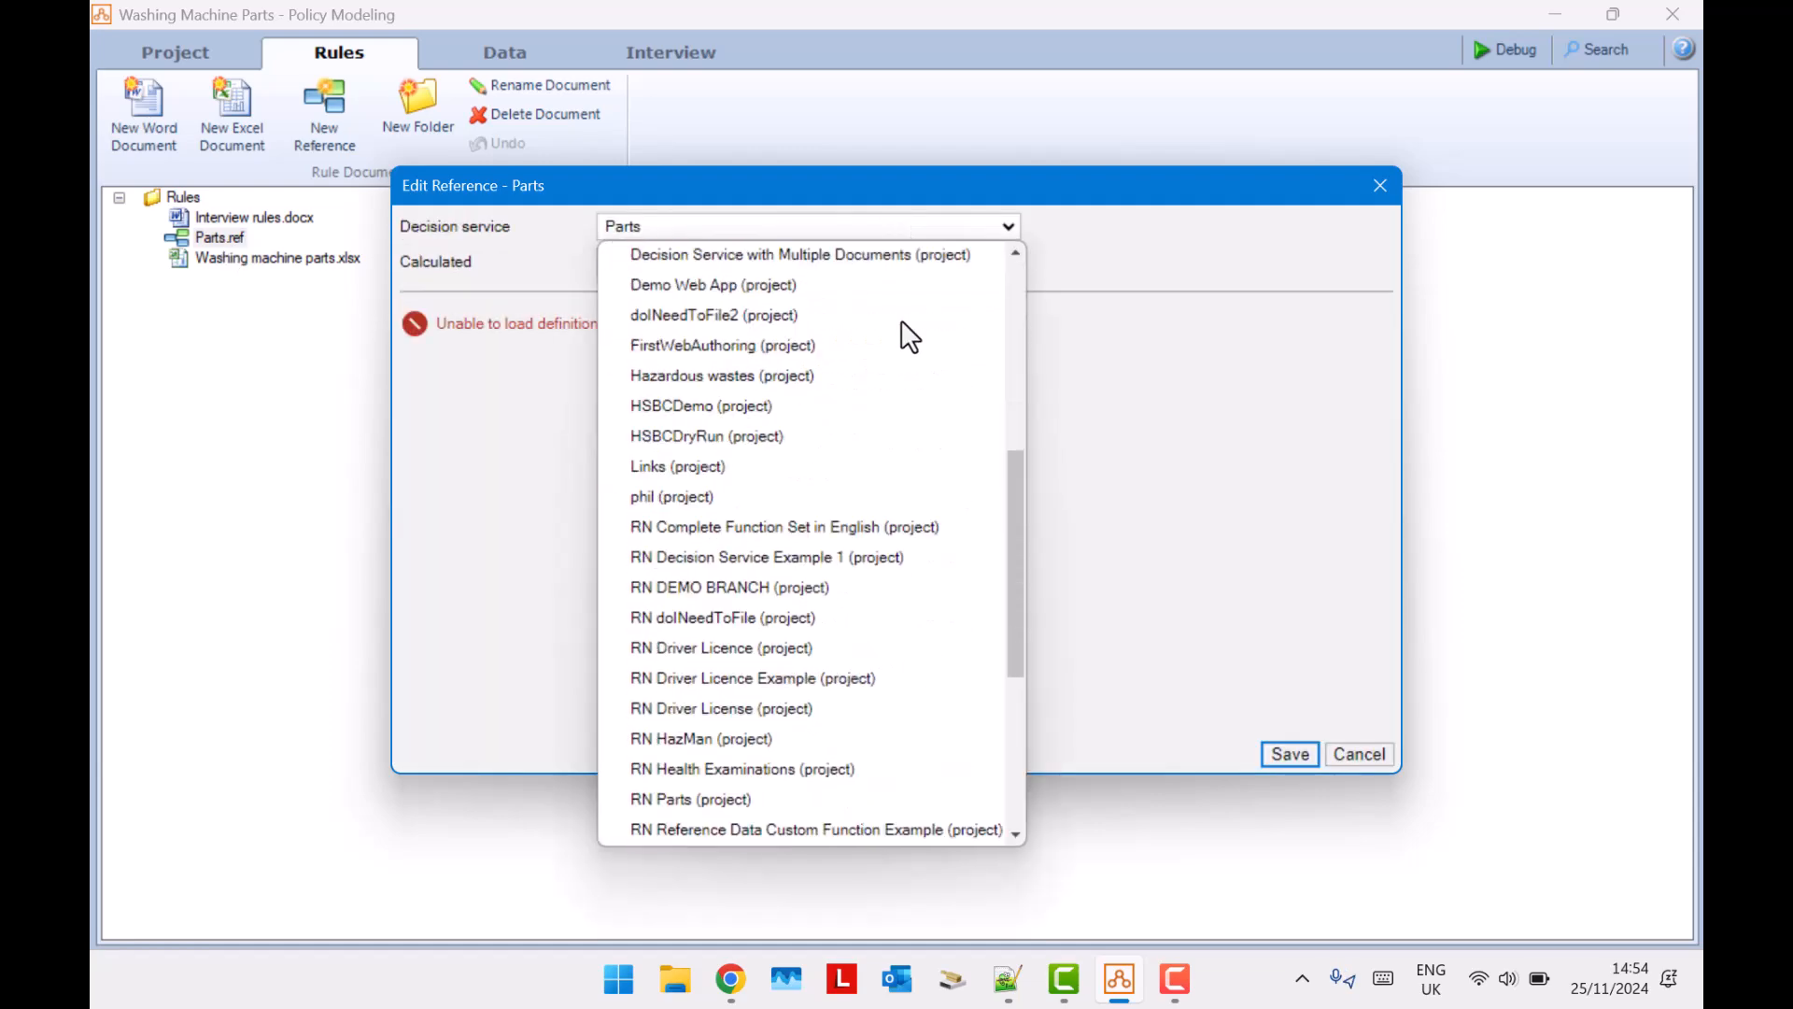
pyautogui.click(797, 546)
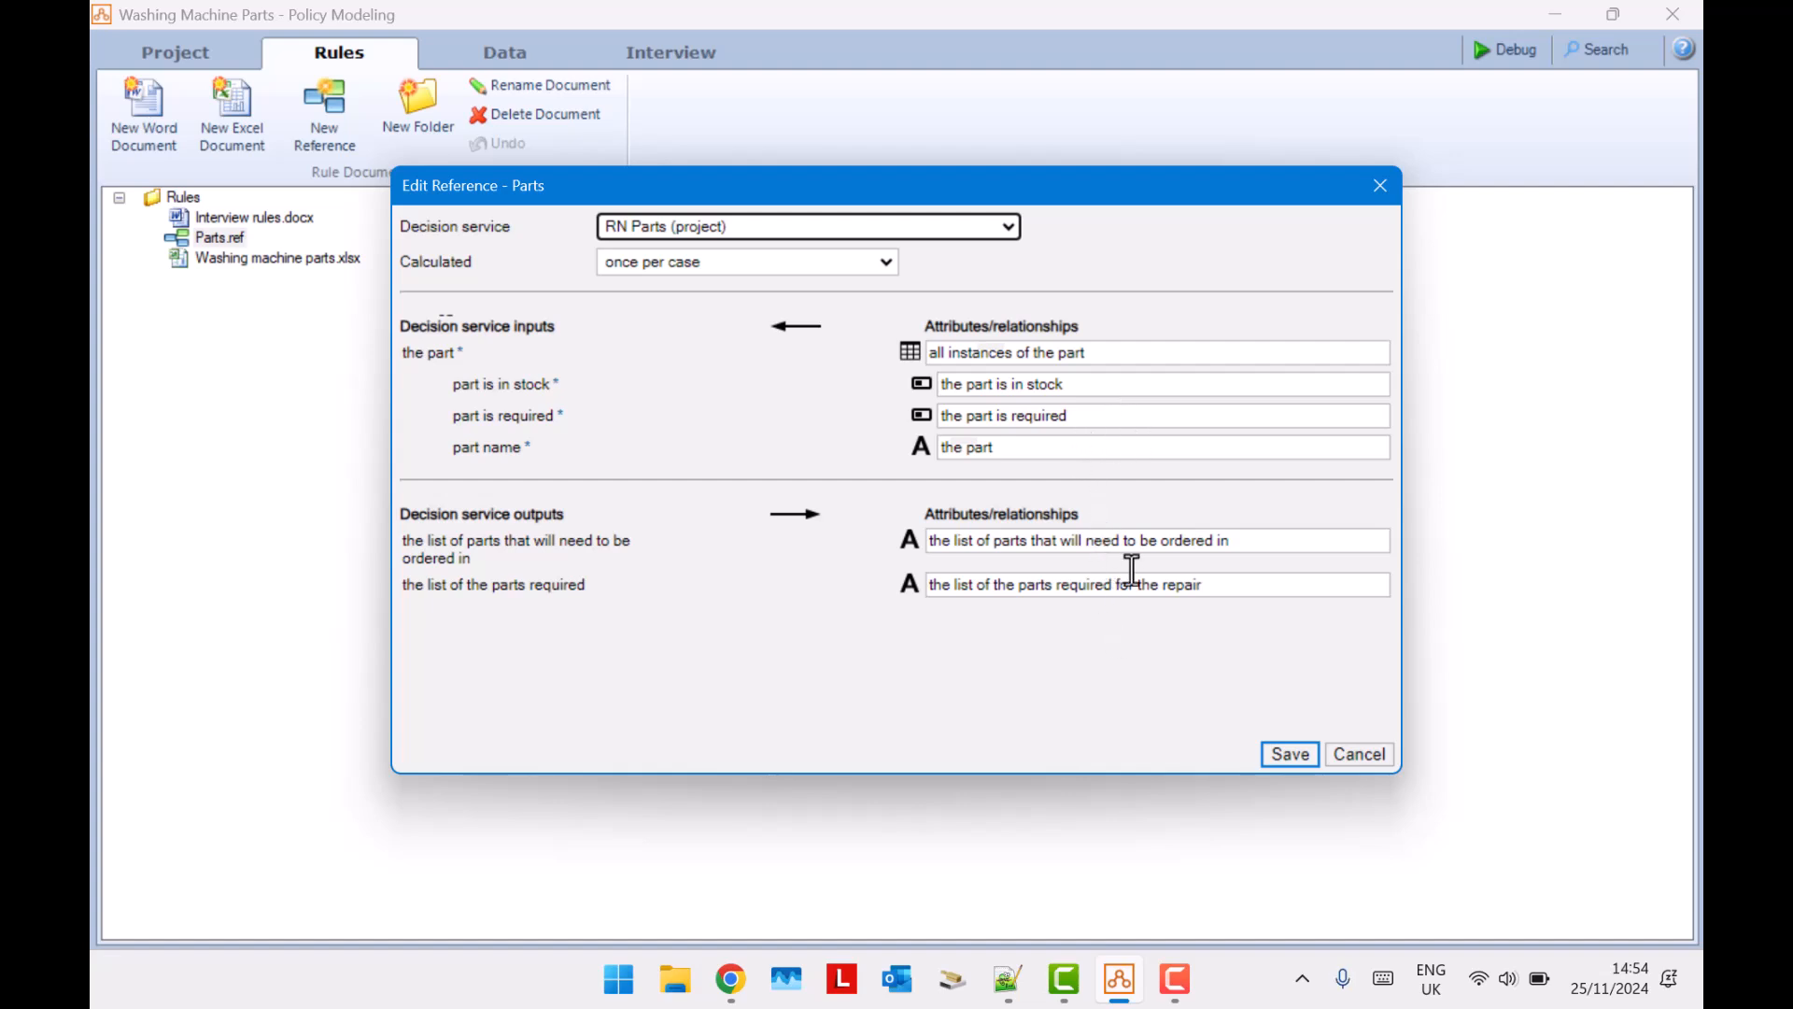
pyautogui.click(1289, 755)
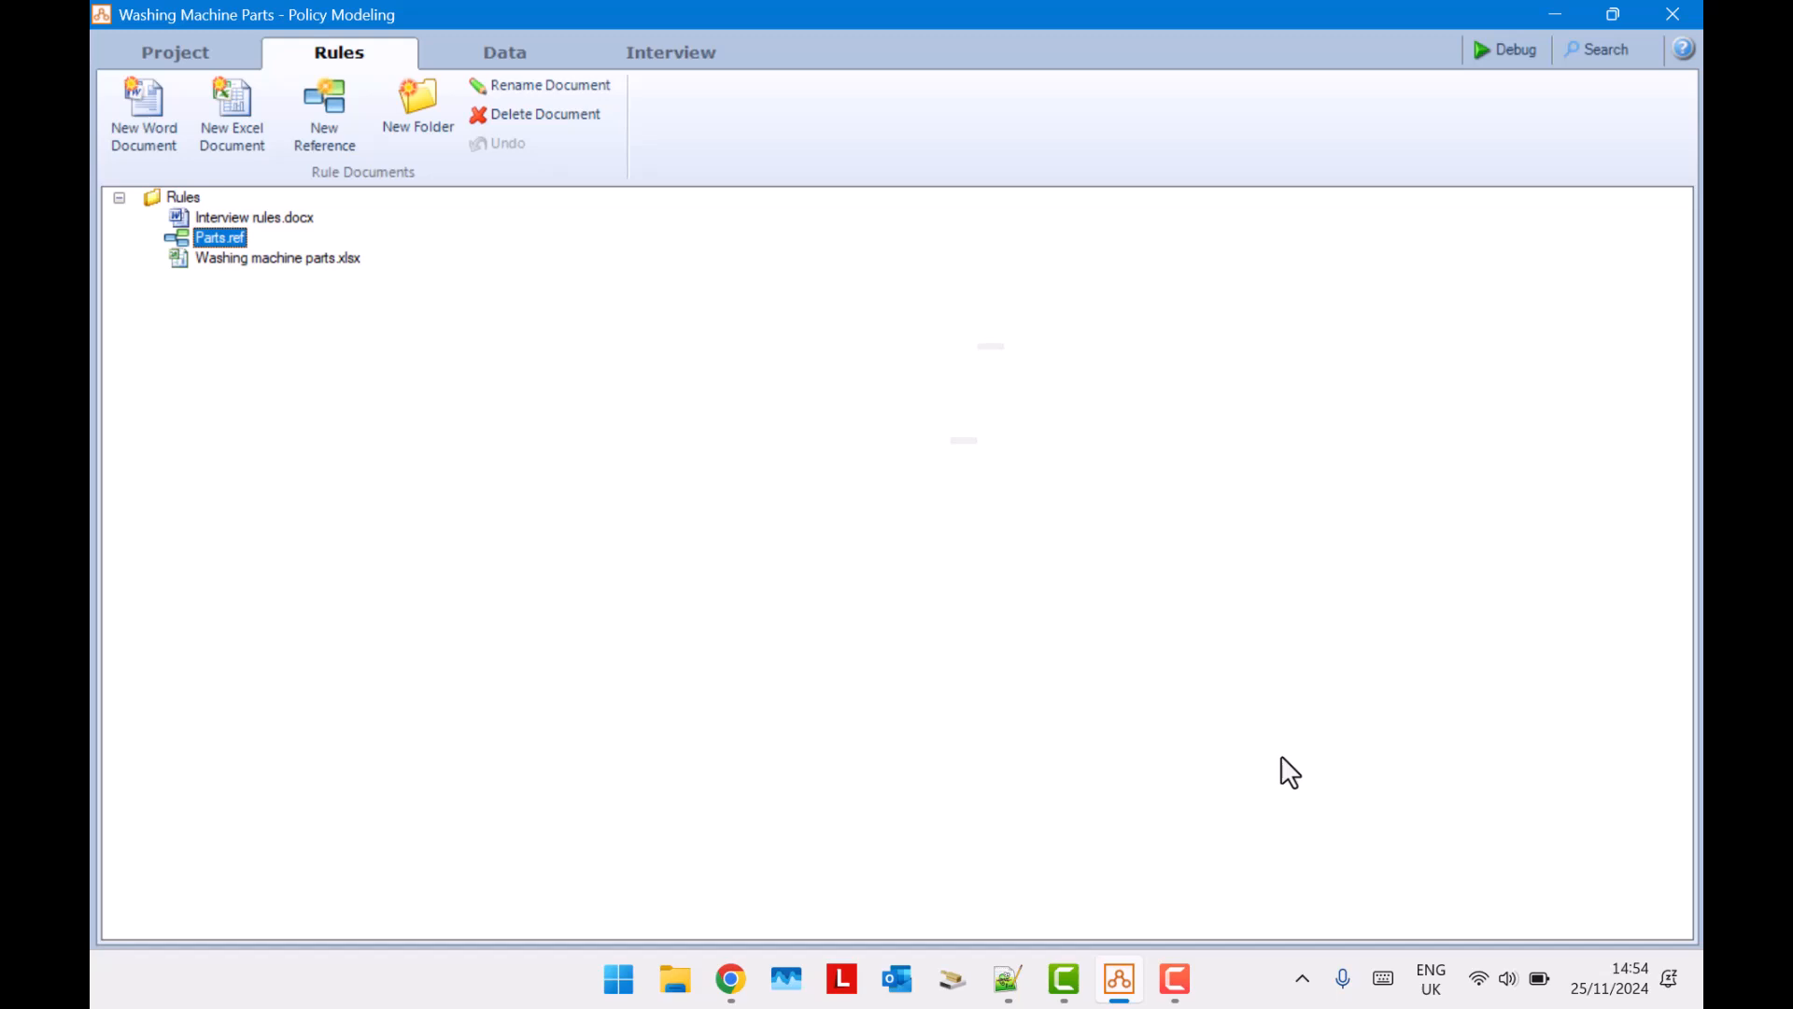
# Start debugging the project and answer Yes to whether the washing machine has been inspected.
pyautogui.click(1500, 56)
pyautogui.click(680, 252)
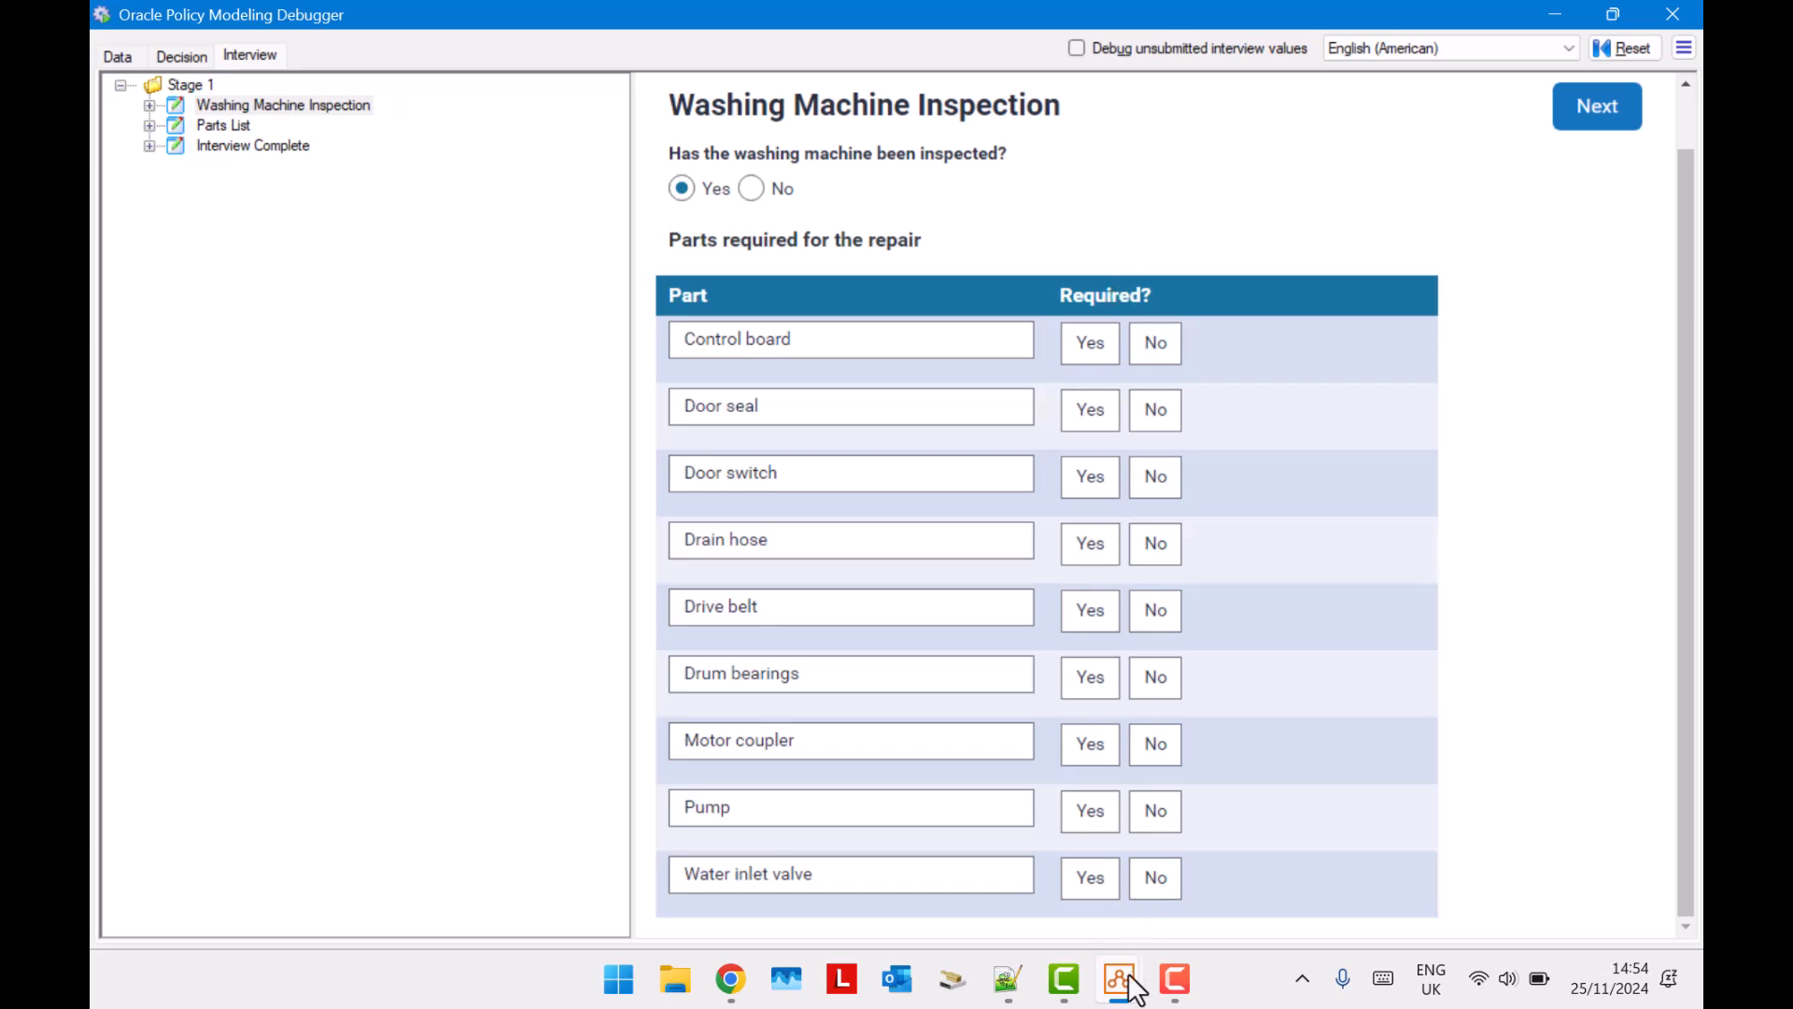
# Examine where the instances of the part entity come from in the project's data model, and return to the debugger.
pyautogui.moveTo(1127, 977)
pyautogui.click(1010, 902)
pyautogui.click(272, 258)
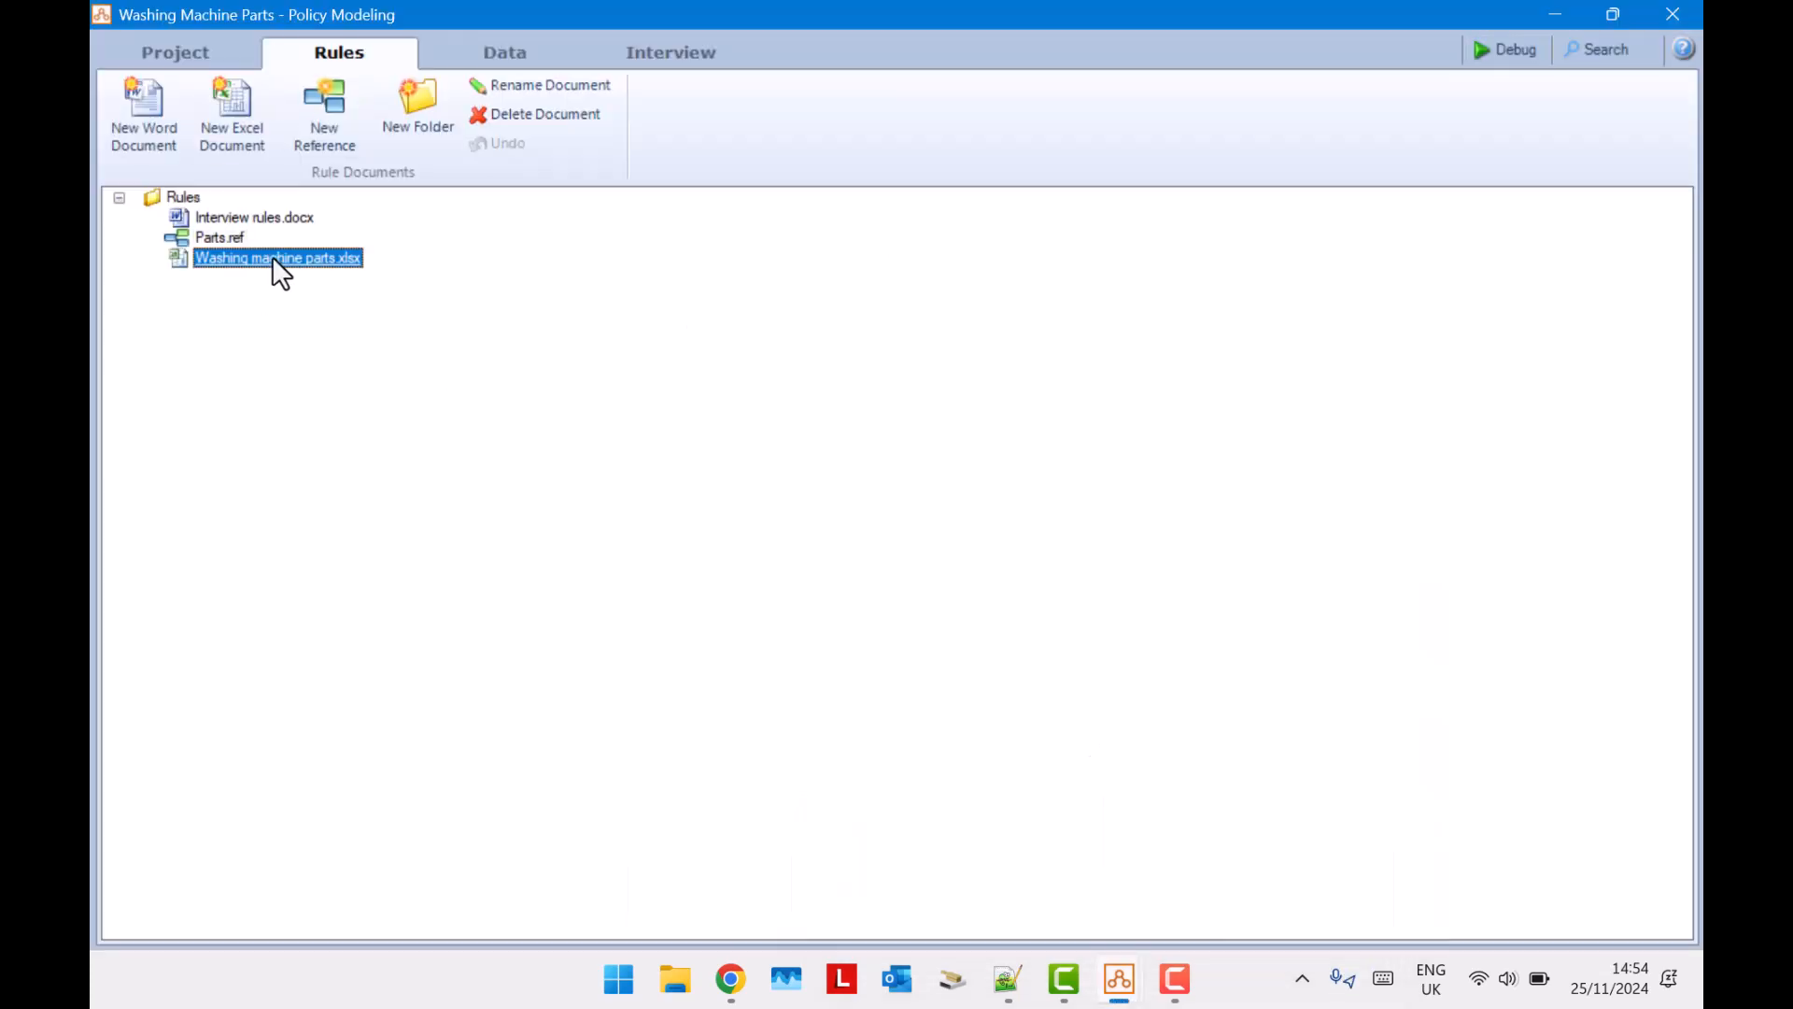
pyautogui.click(496, 54)
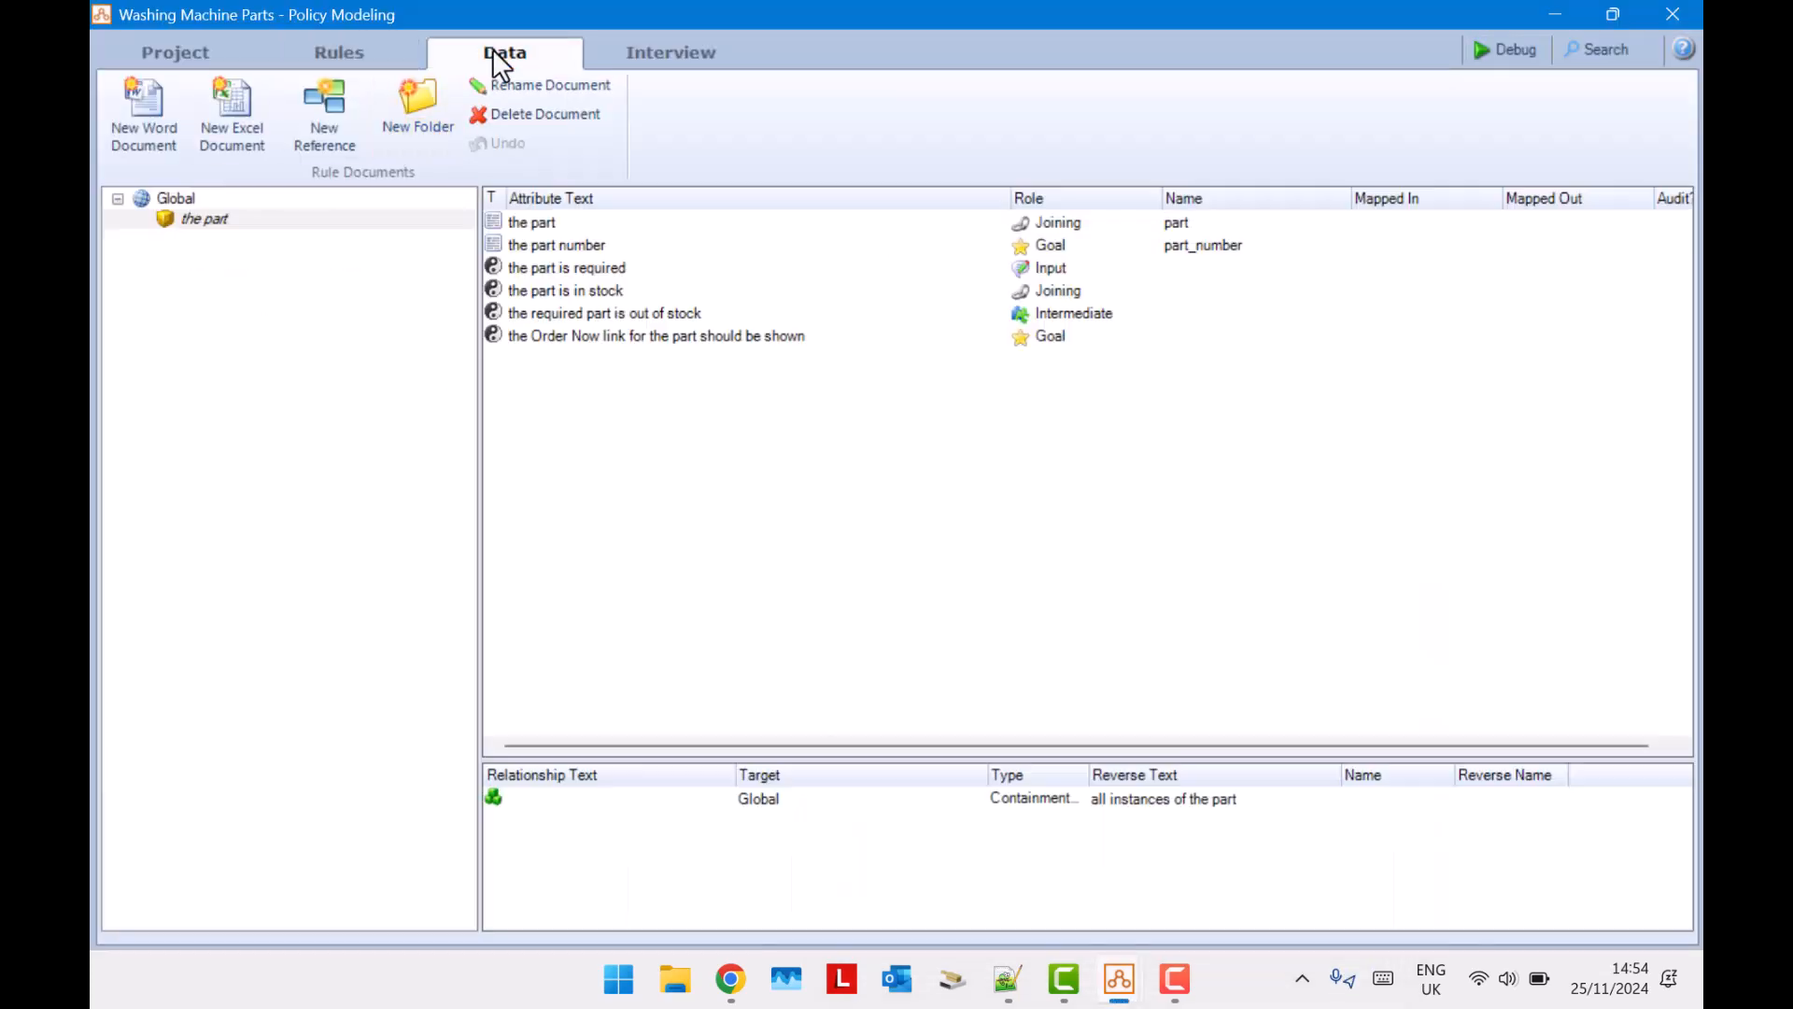
pyautogui.click(204, 219)
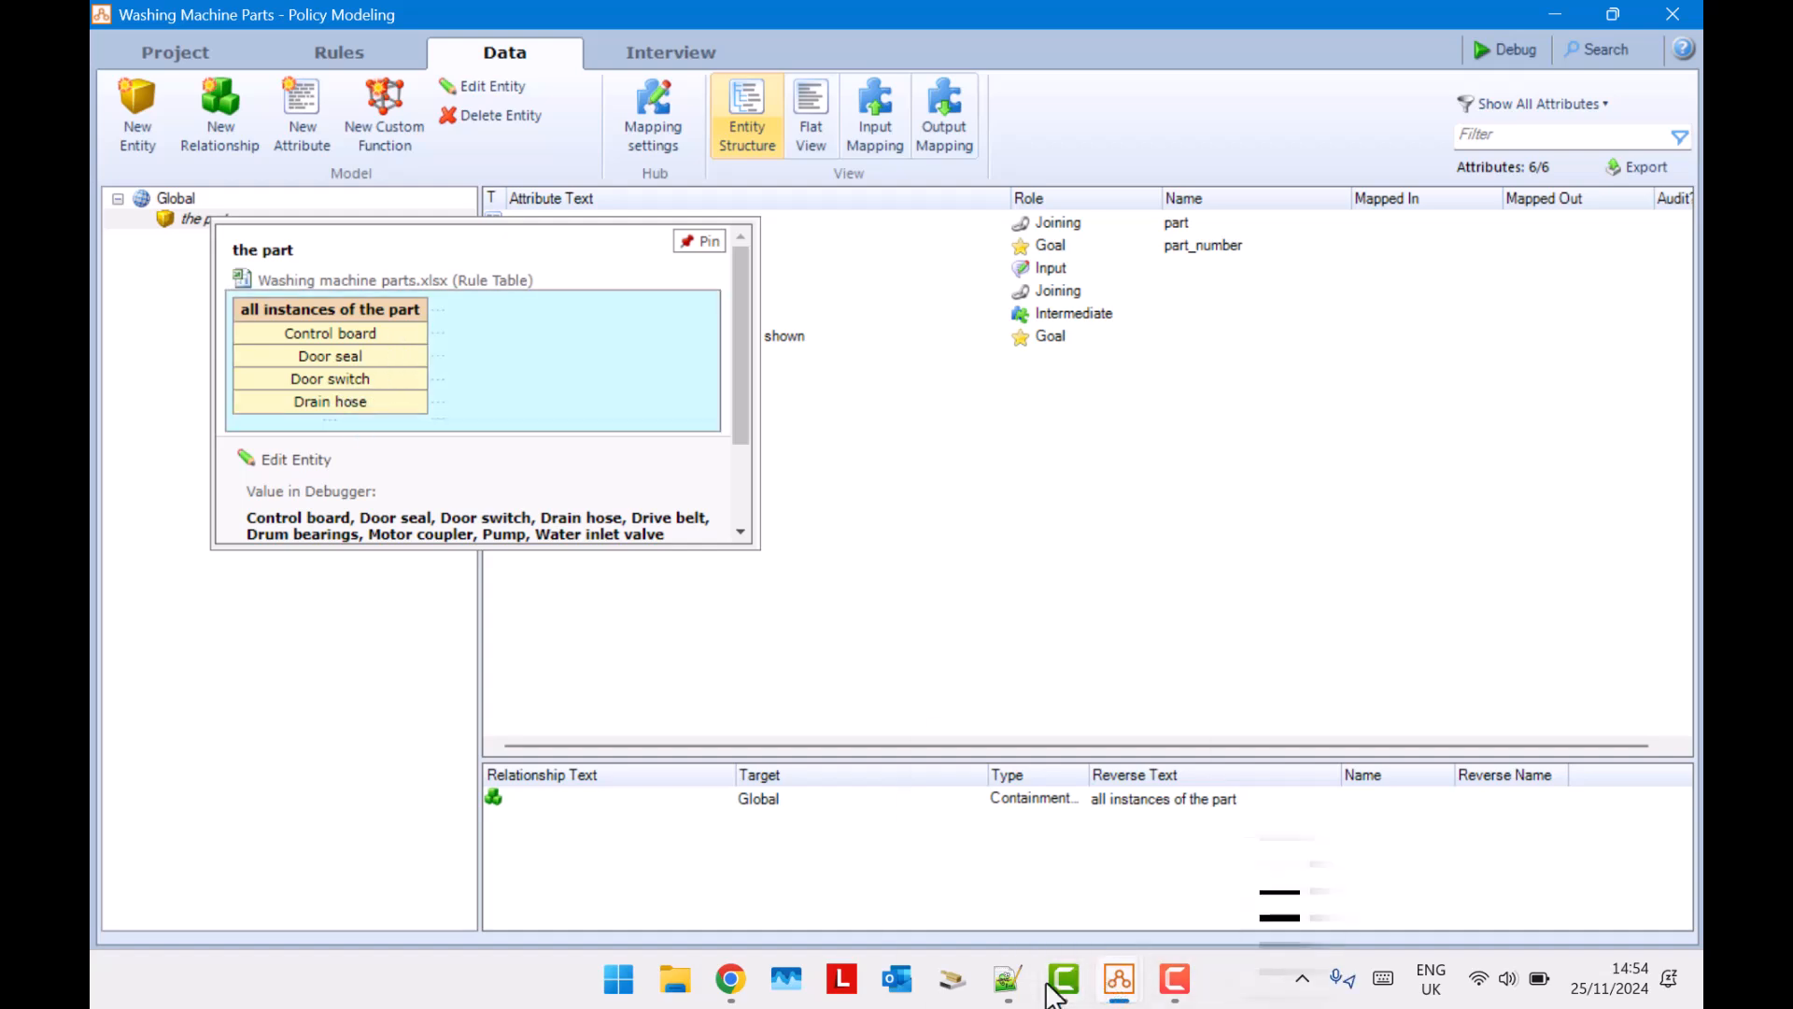
pyautogui.moveTo(1121, 981)
pyautogui.click(1246, 887)
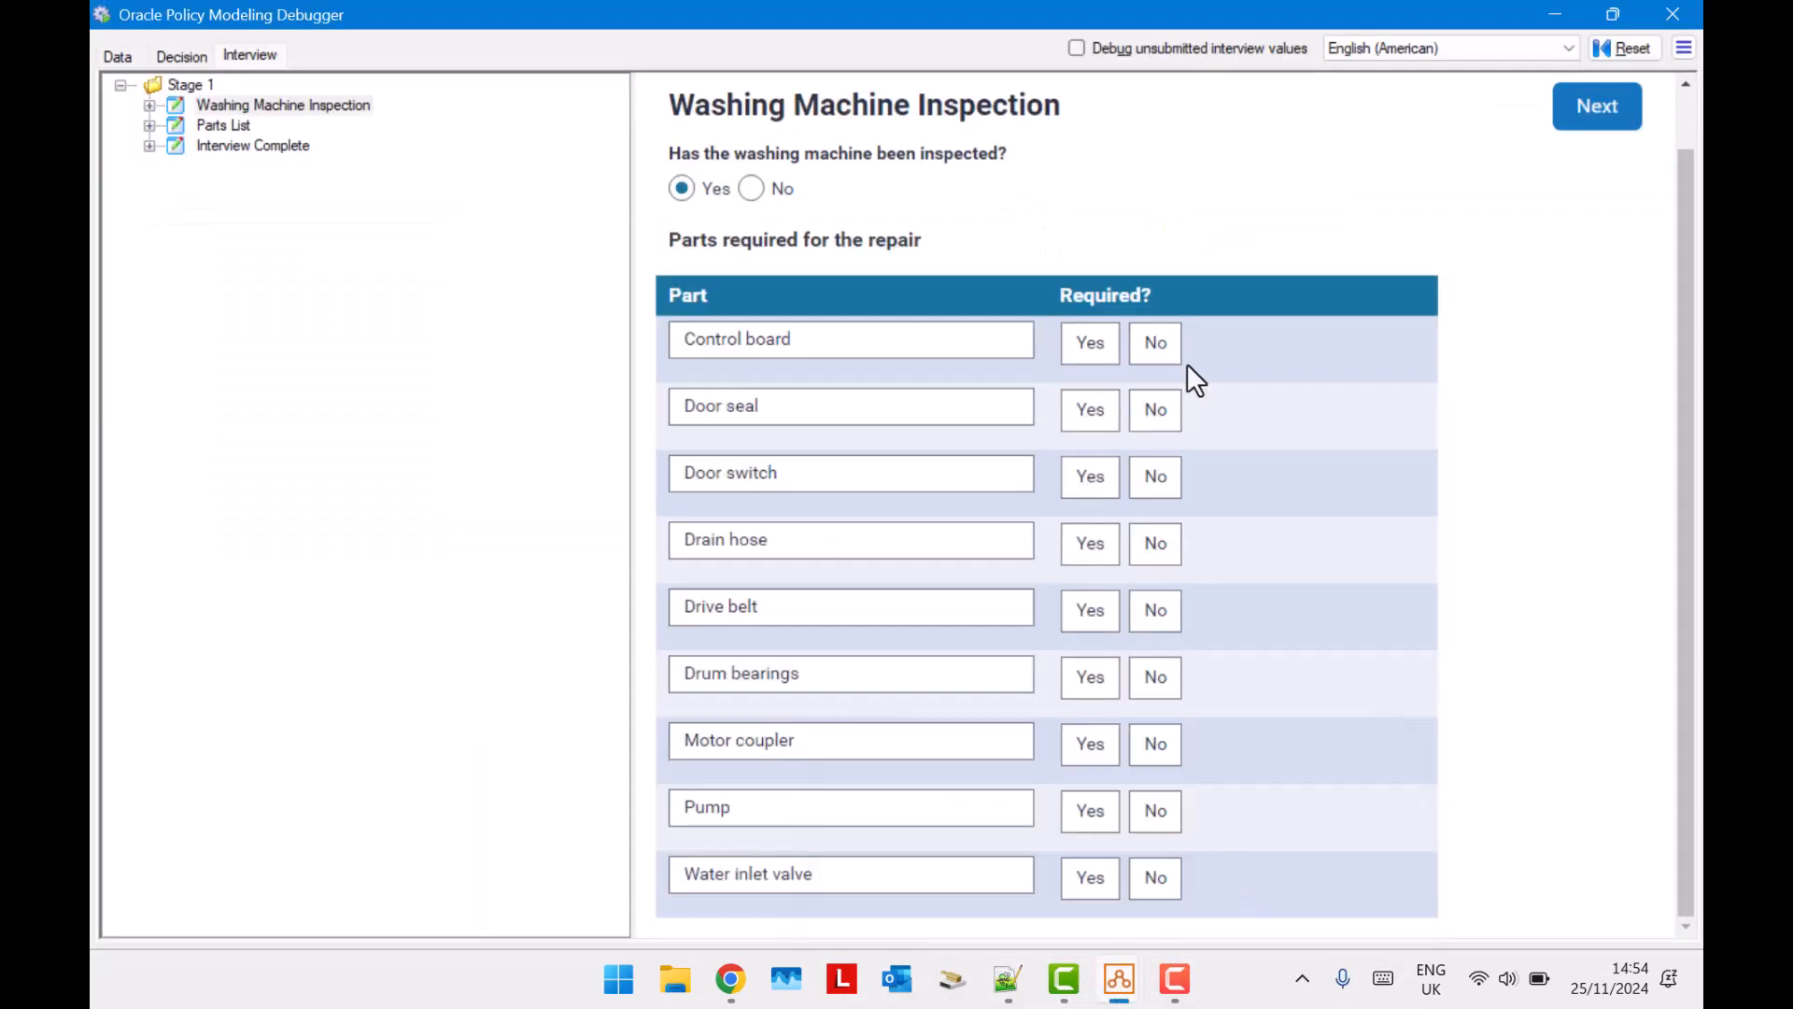
# Mark control board, door seal, drive belt, drum bearings and motor coupler as required, all other parts as not required, and continue to Parts List.
pyautogui.click(1091, 345)
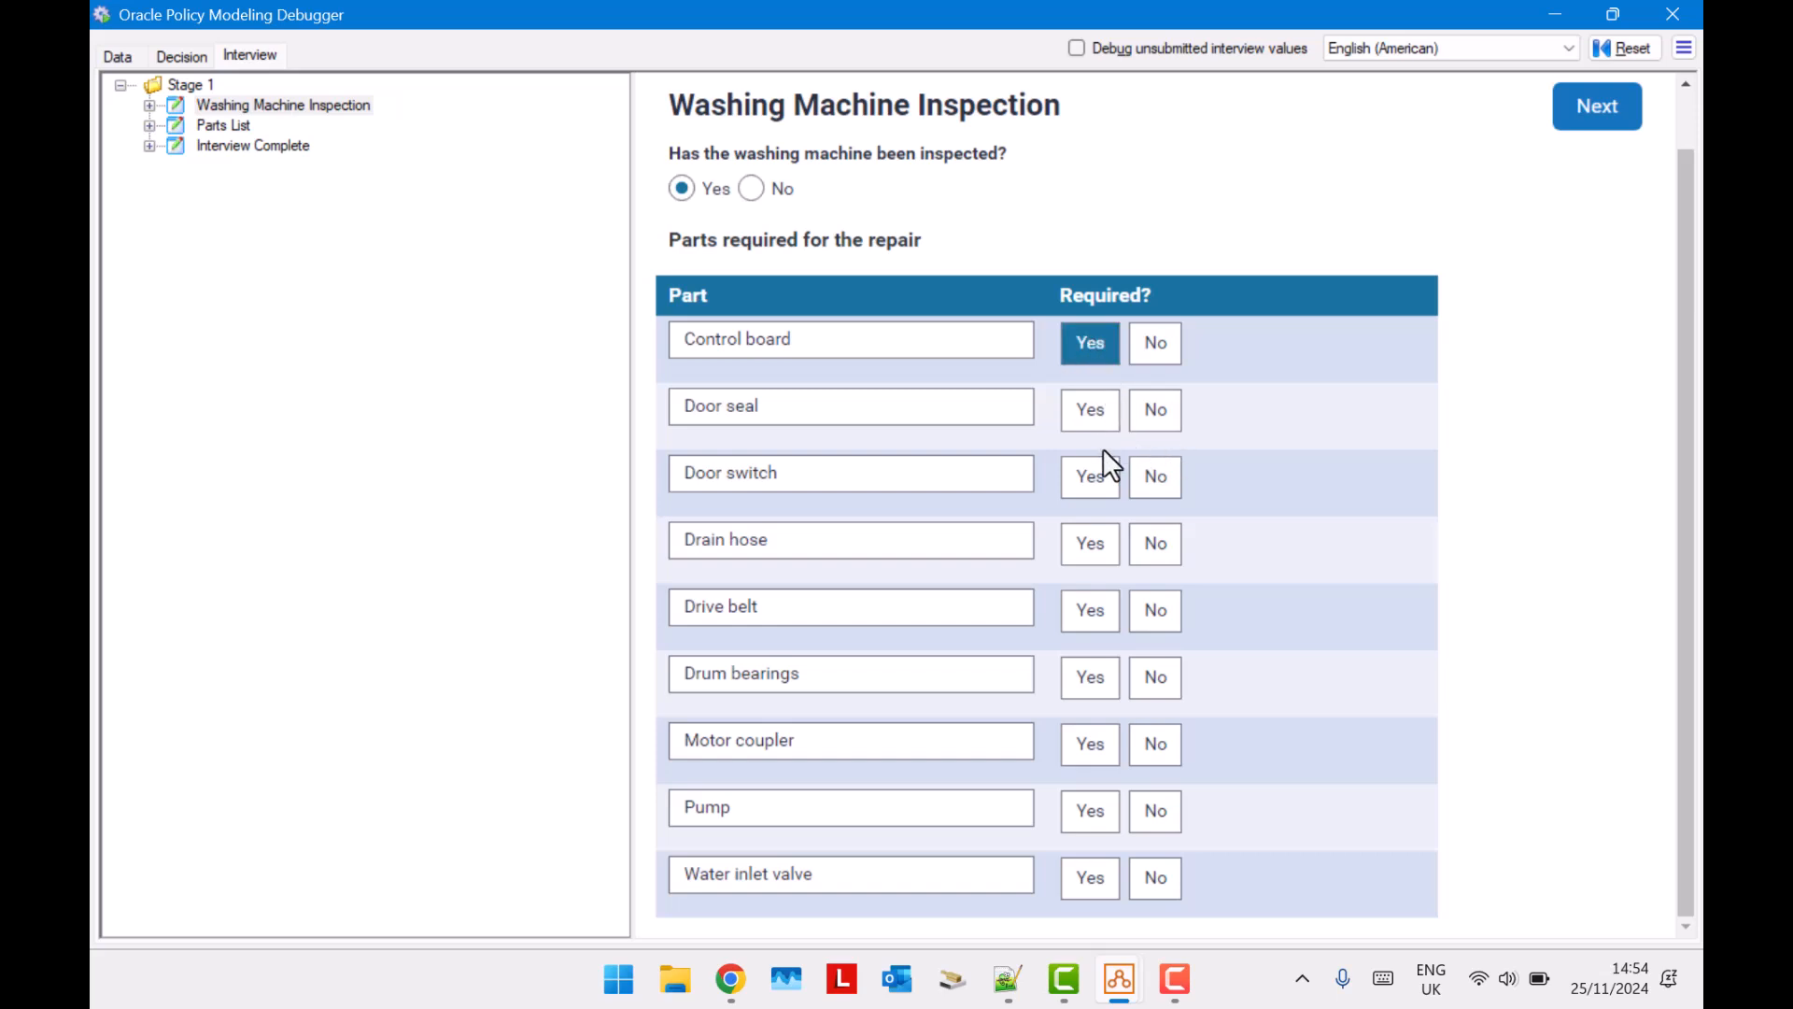
pyautogui.click(1098, 414)
pyautogui.click(1157, 487)
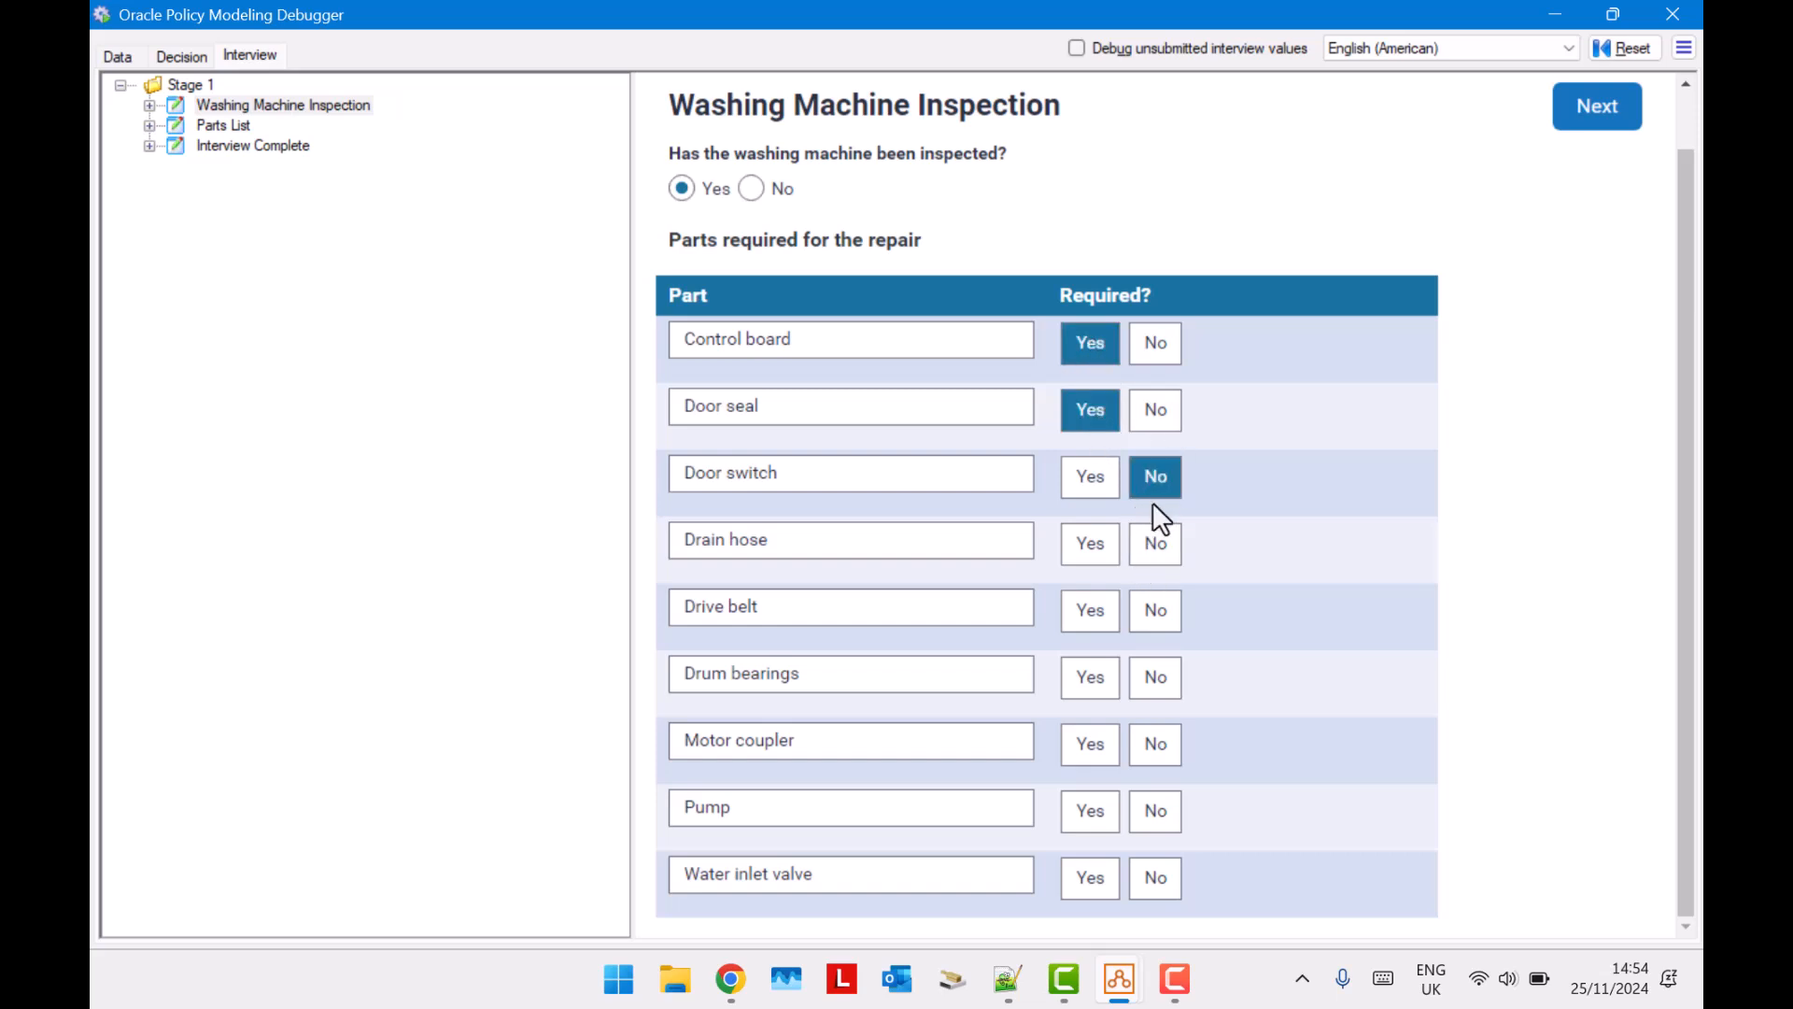
pyautogui.click(1158, 551)
pyautogui.click(1090, 626)
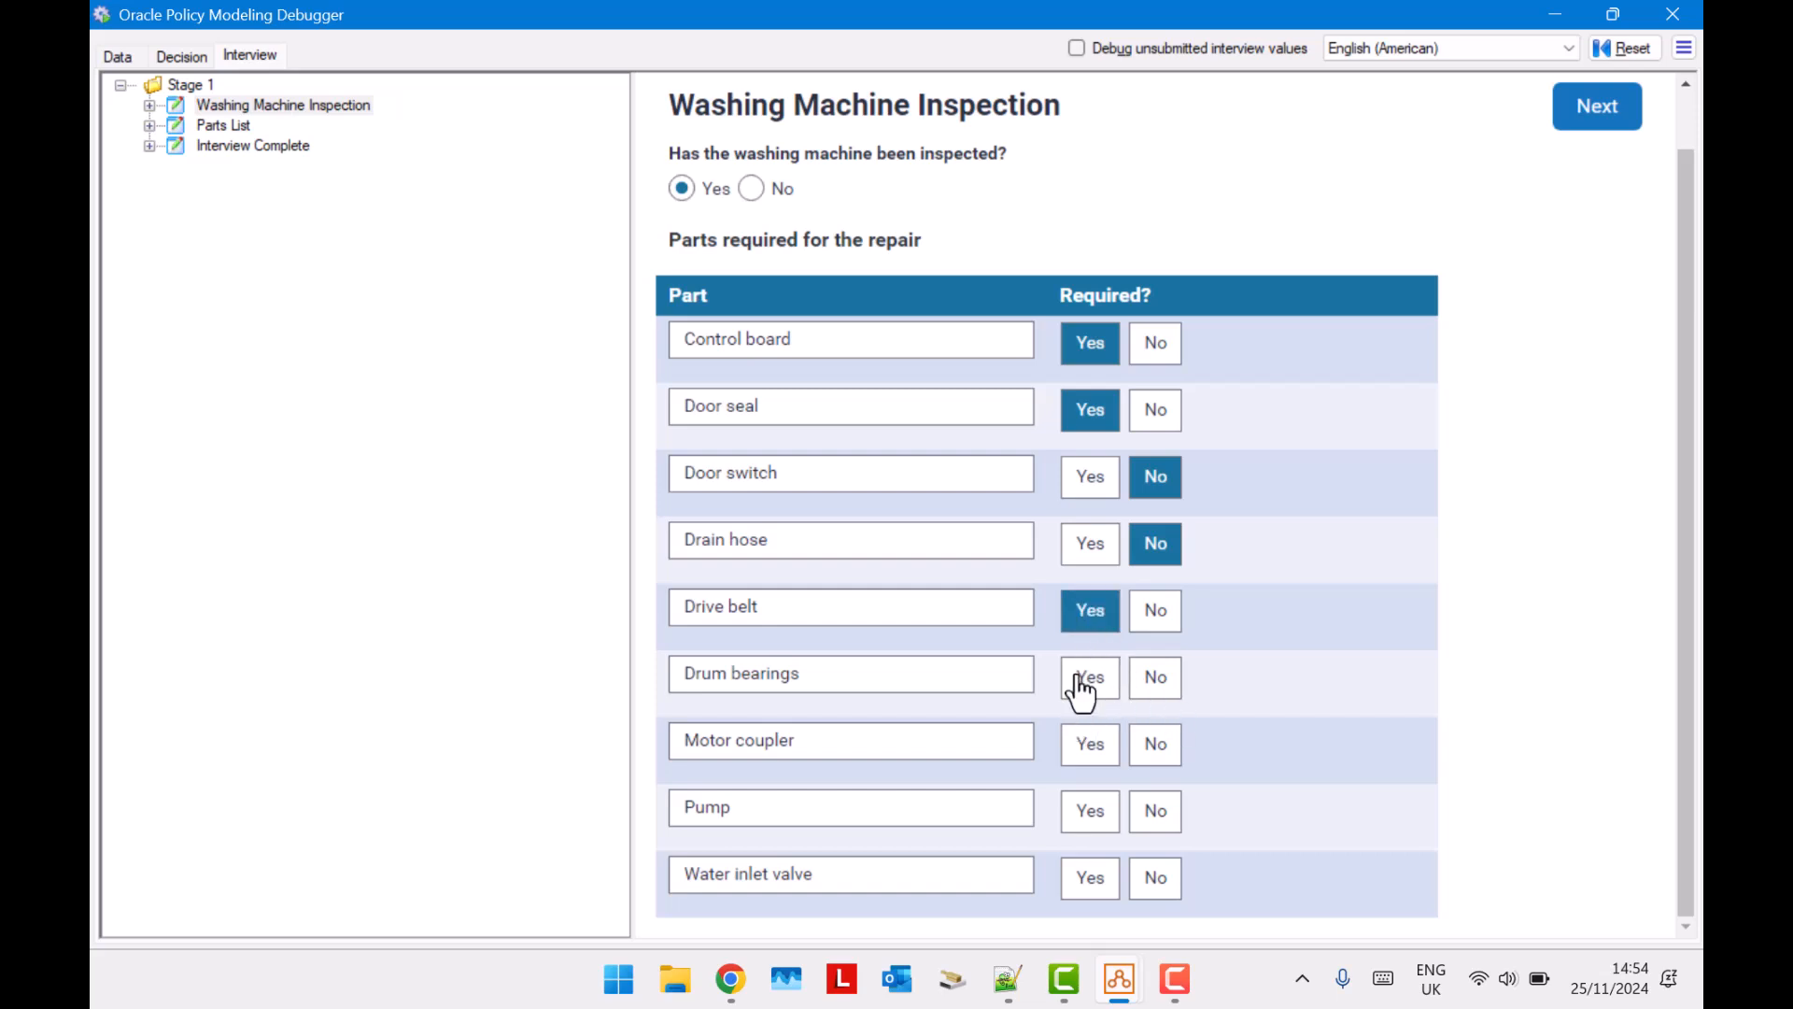
pyautogui.click(1086, 687)
pyautogui.click(1093, 753)
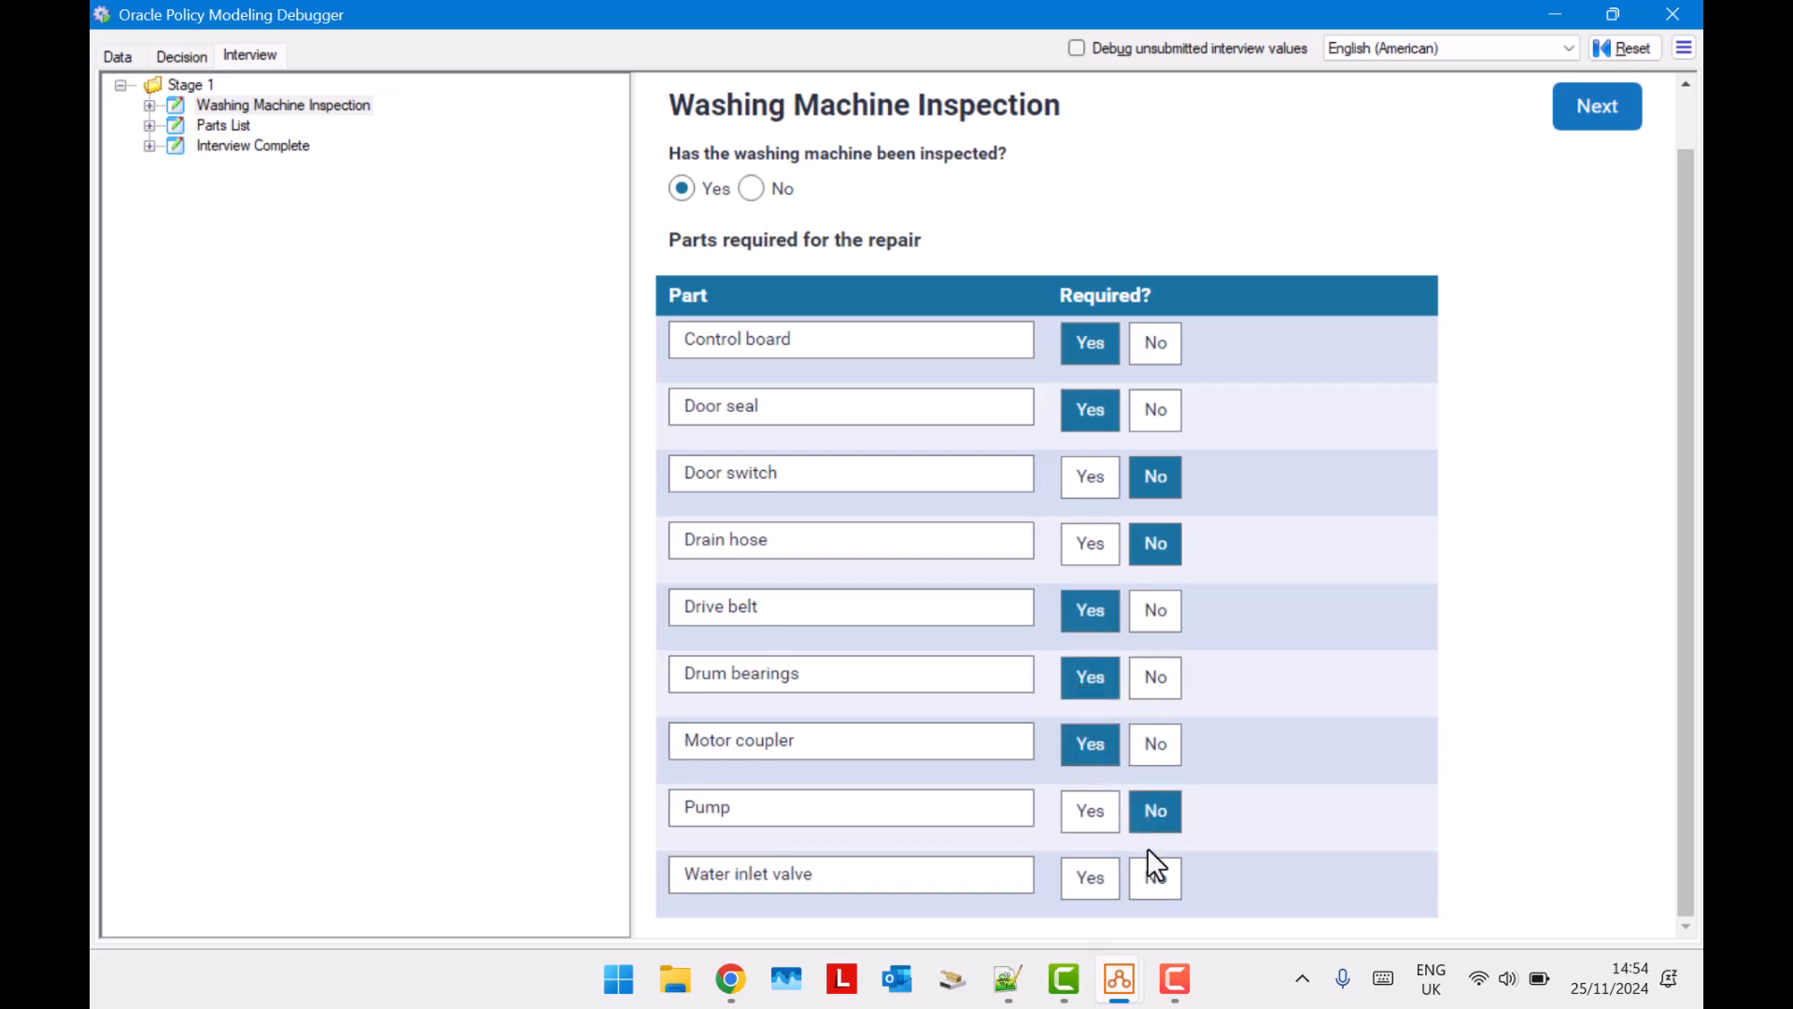
pyautogui.click(1151, 892)
pyautogui.click(1599, 121)
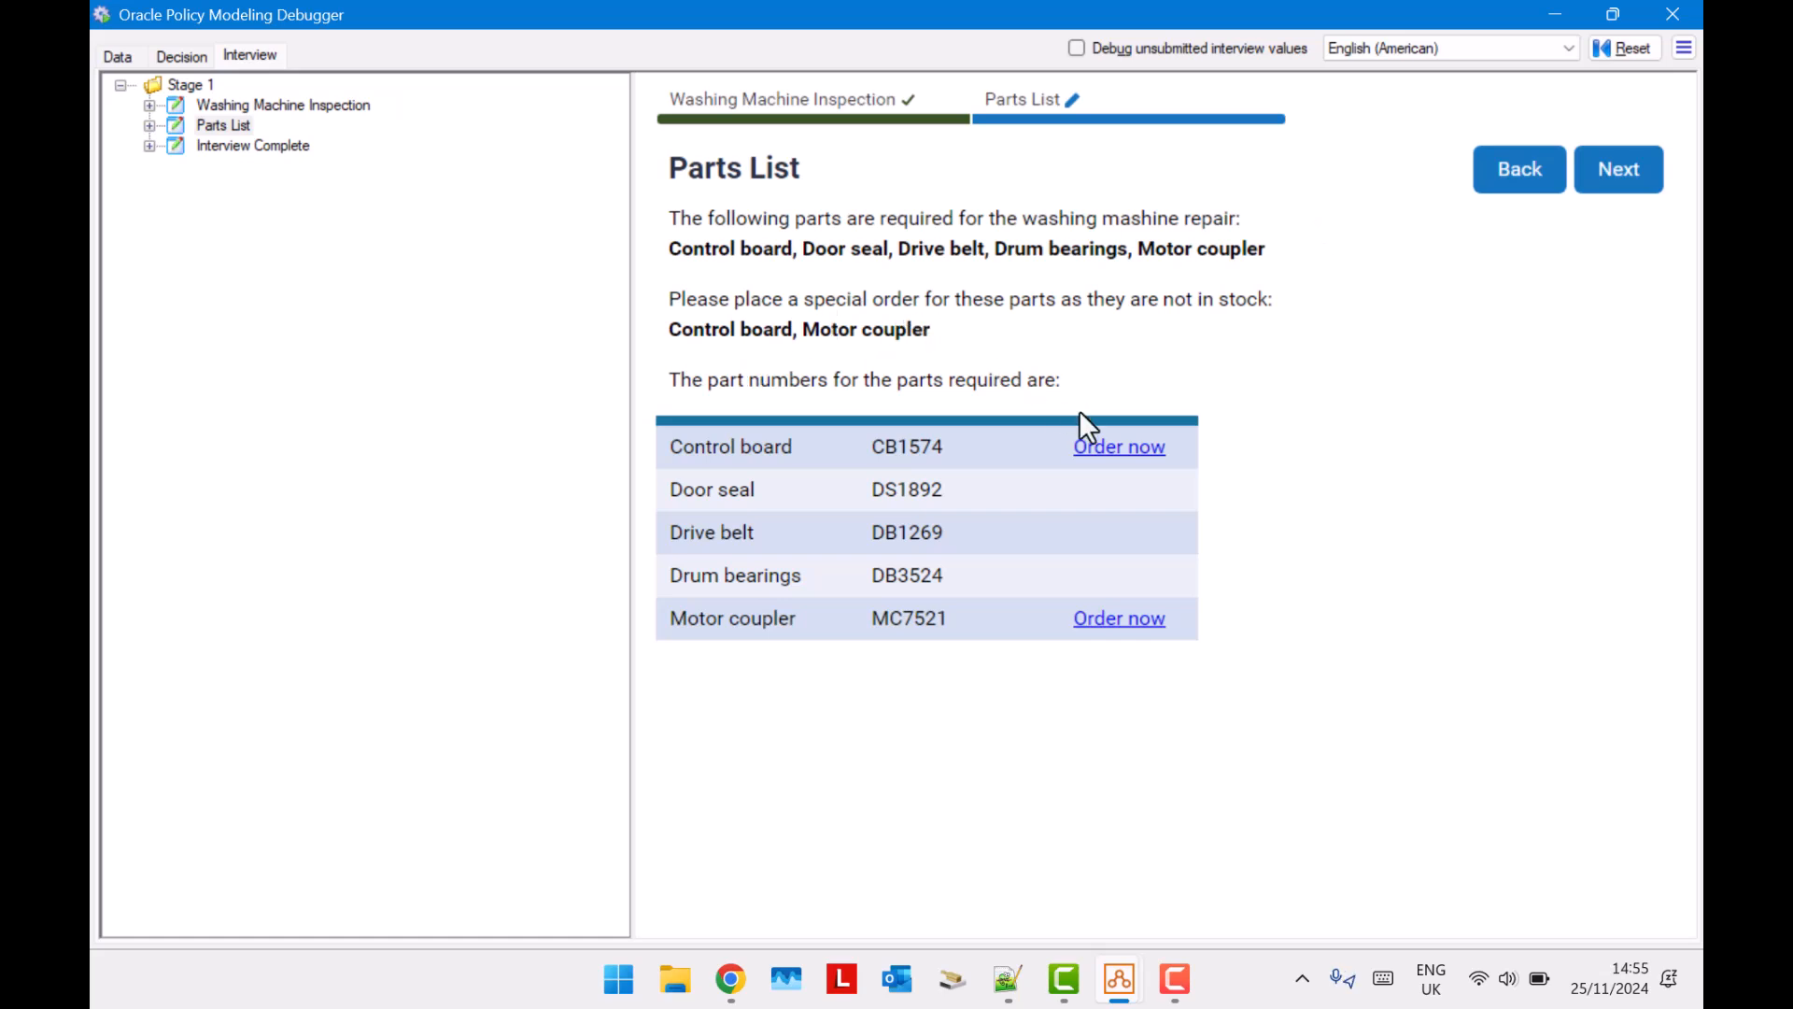
# Open Interview rules.docx, examine the rule that controls showing the Order Now link for the part, and close the document.
pyautogui.click(1108, 470)
pyautogui.moveTo(1124, 998)
pyautogui.click(980, 846)
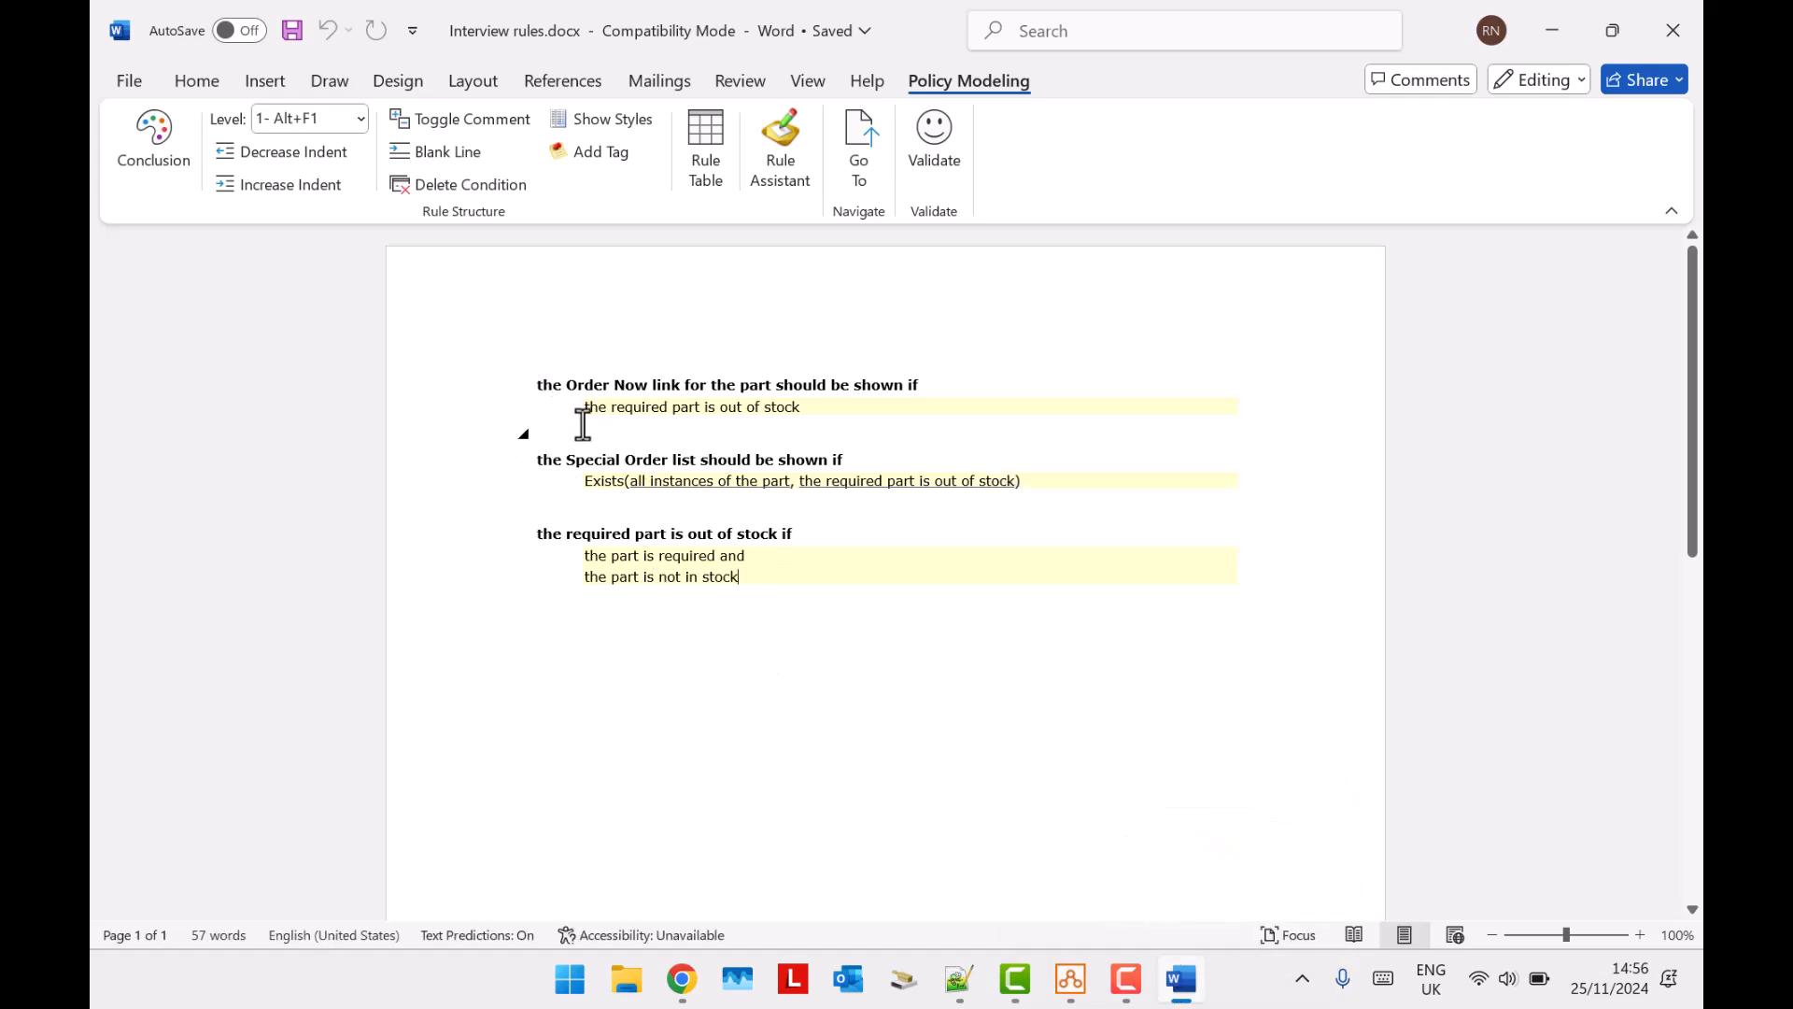
pyautogui.scroll(2, 582, 423)
pyautogui.moveTo(468, 352); pyautogui.dragTo(719, 406)
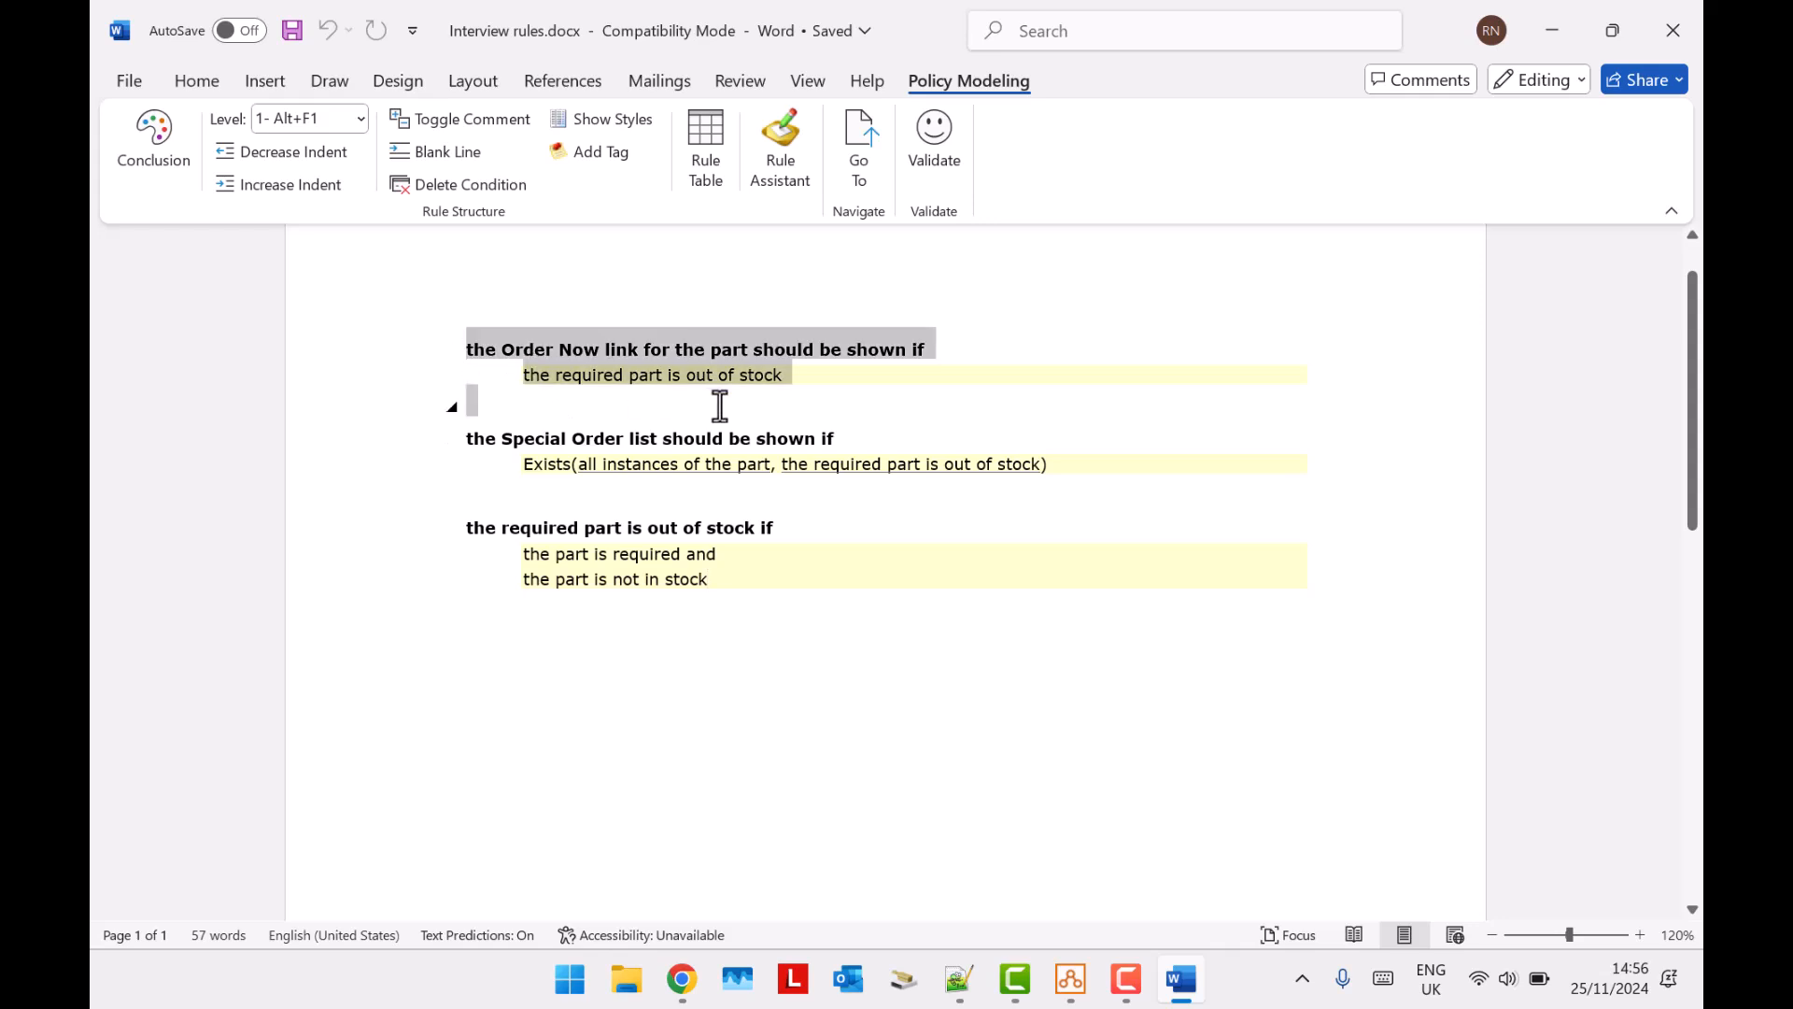
pyautogui.click(842, 382)
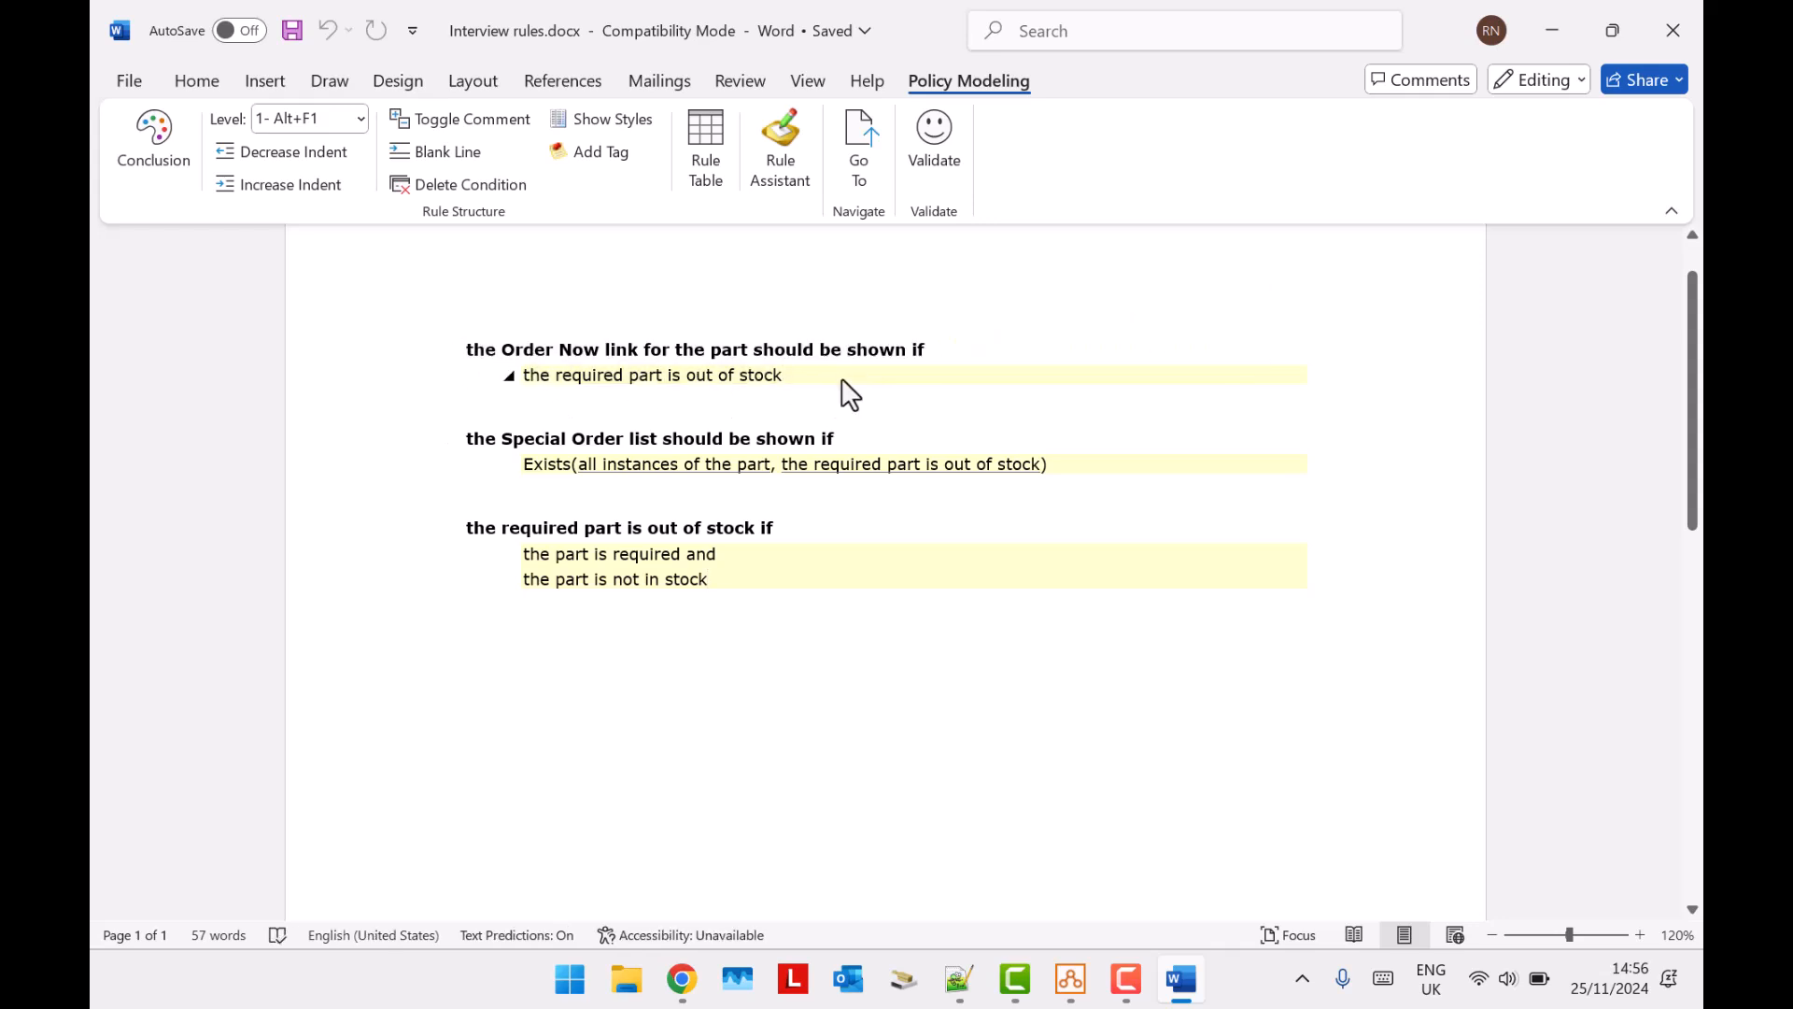
pyautogui.click(1683, 25)
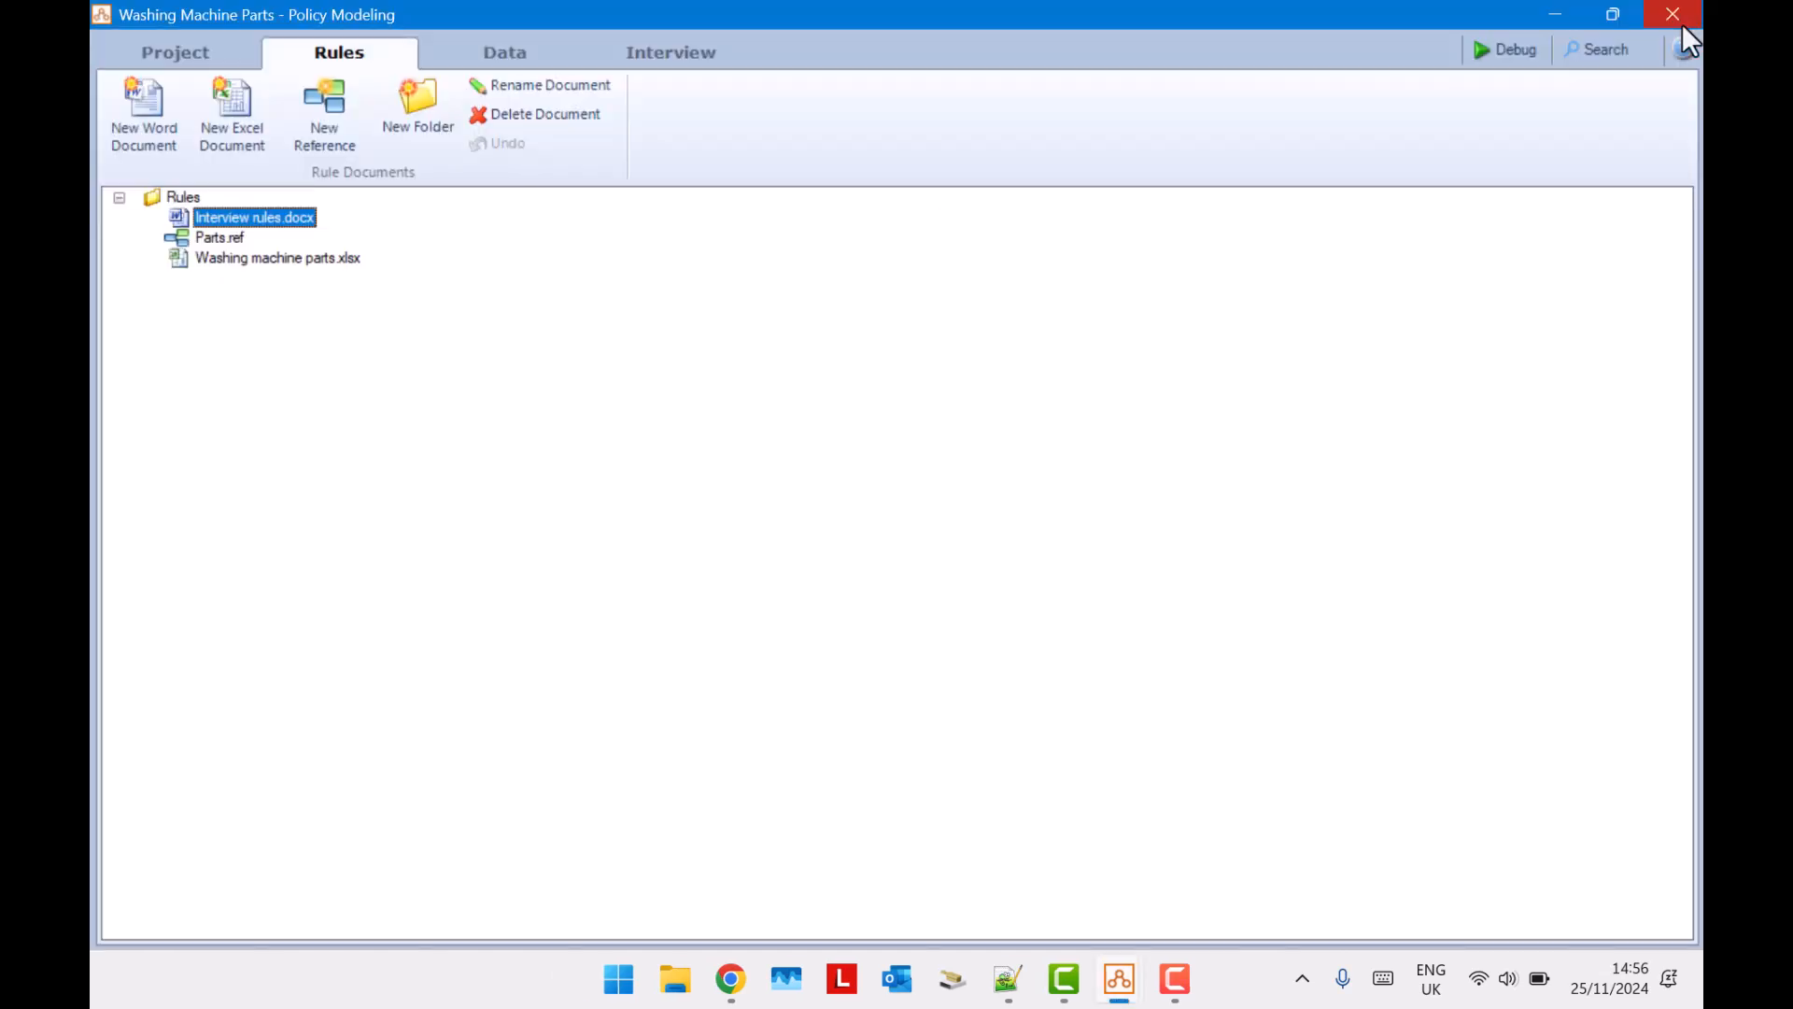
# Open the Parts List screen of the Washing Machine Parts interview.
pyautogui.click(501, 54)
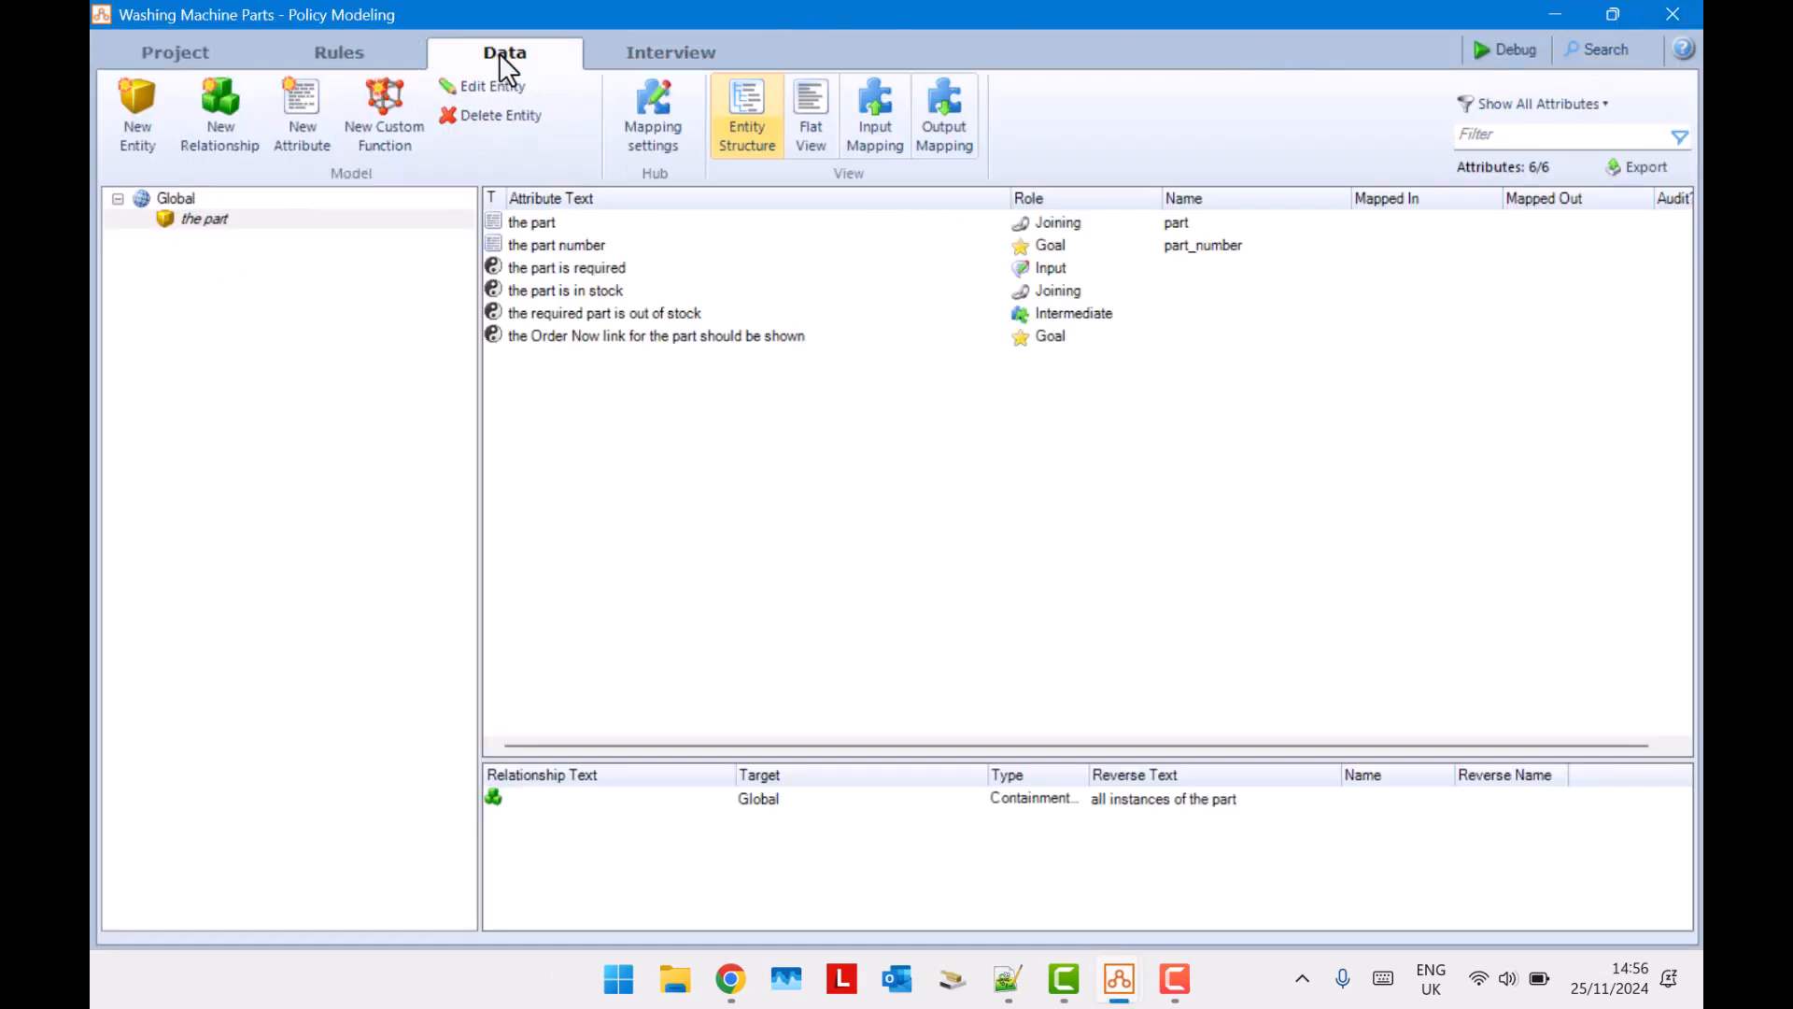
pyautogui.click(644, 52)
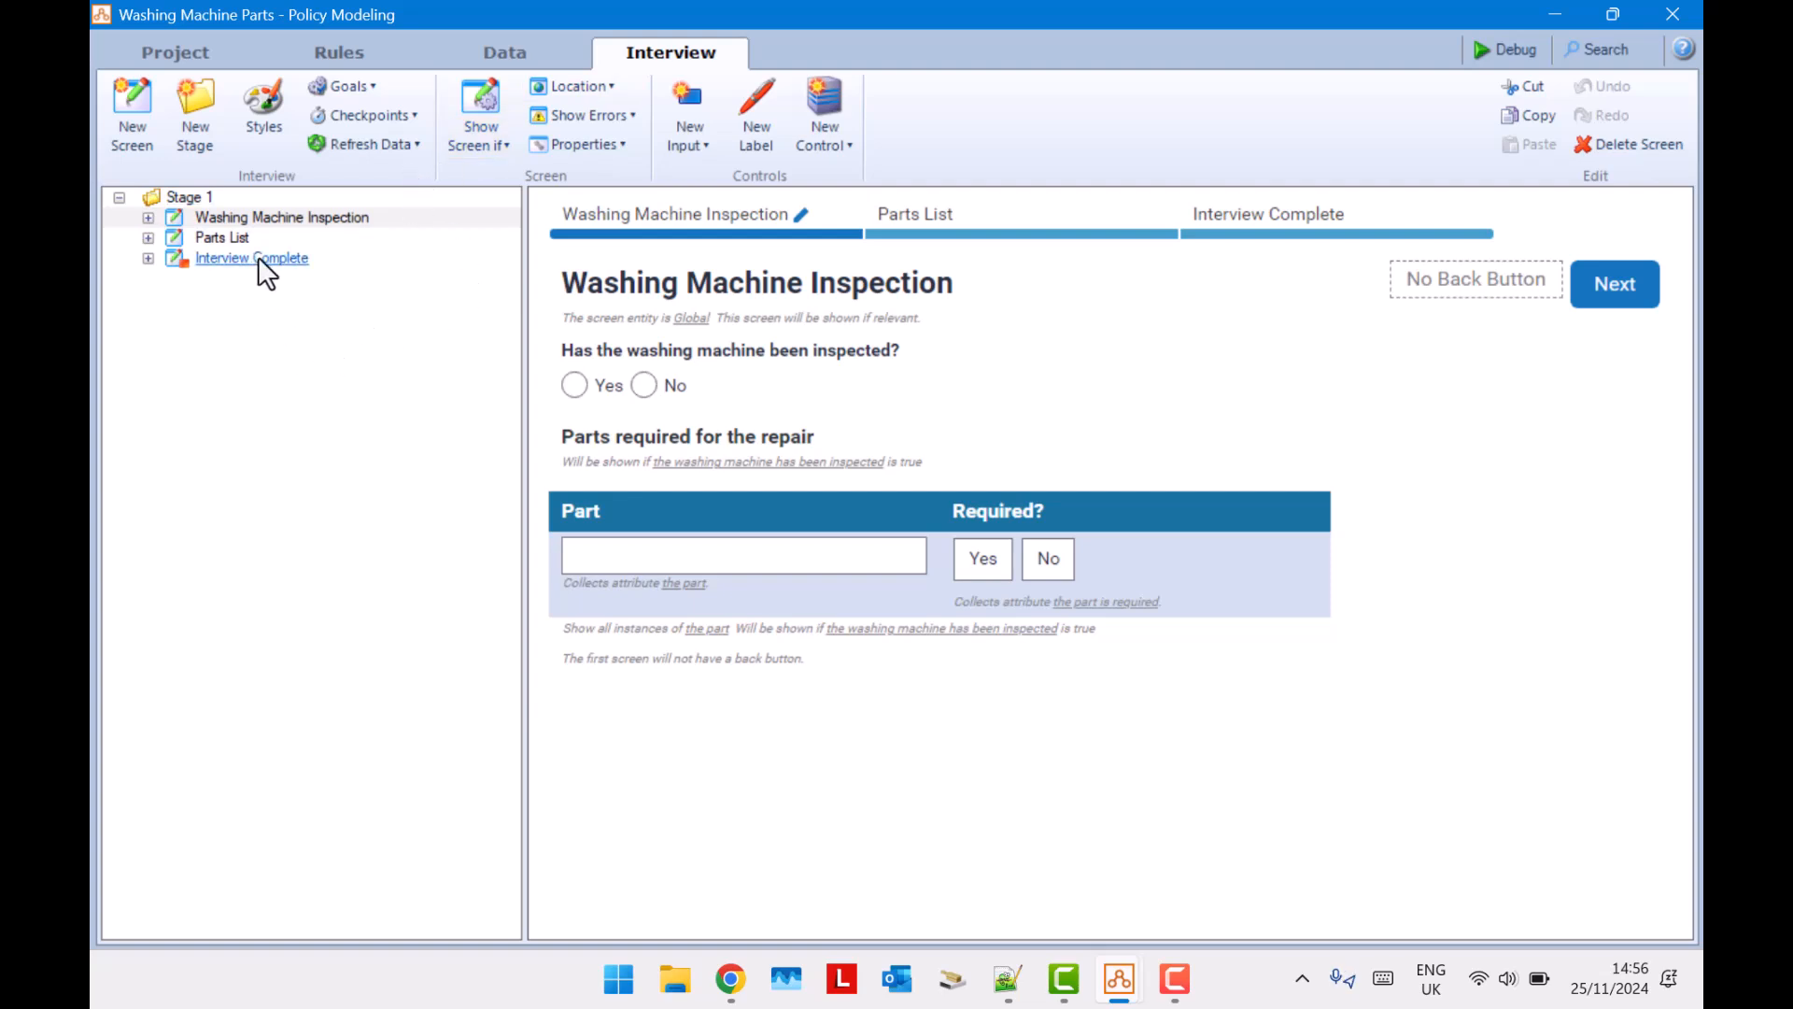
pyautogui.click(207, 242)
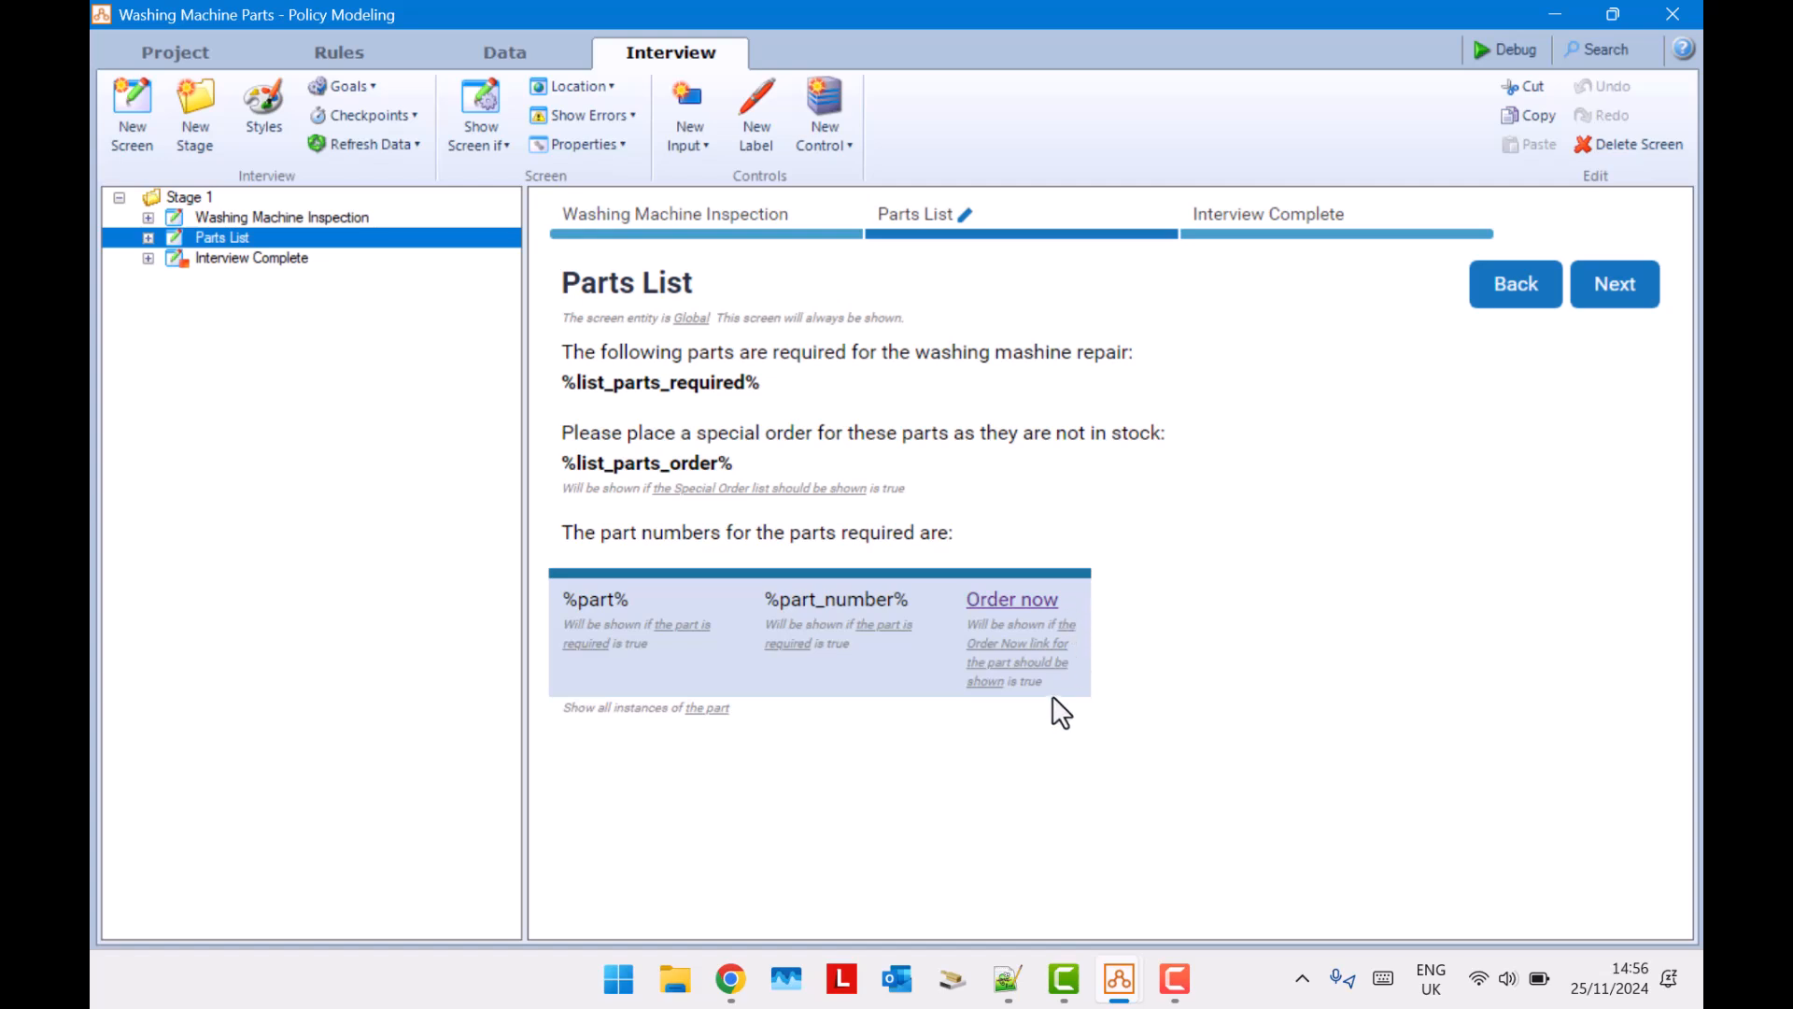
pyautogui.click(1039, 641)
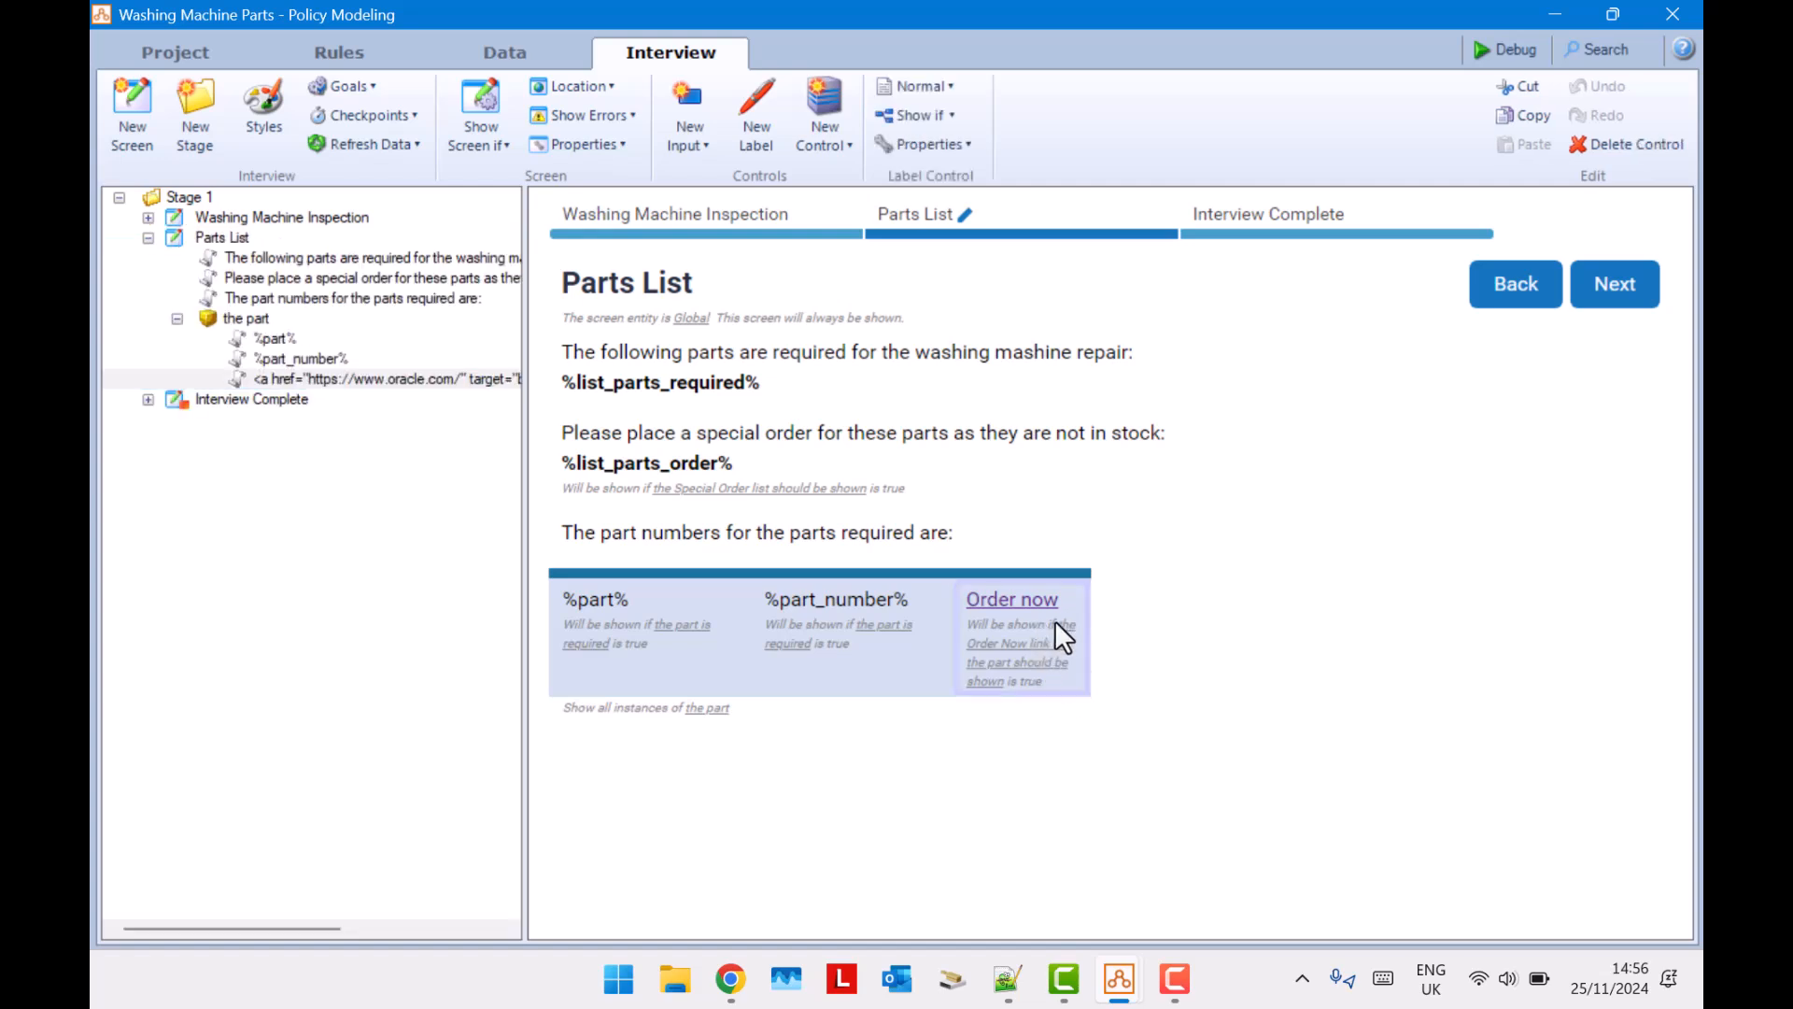
pyautogui.click(1065, 631)
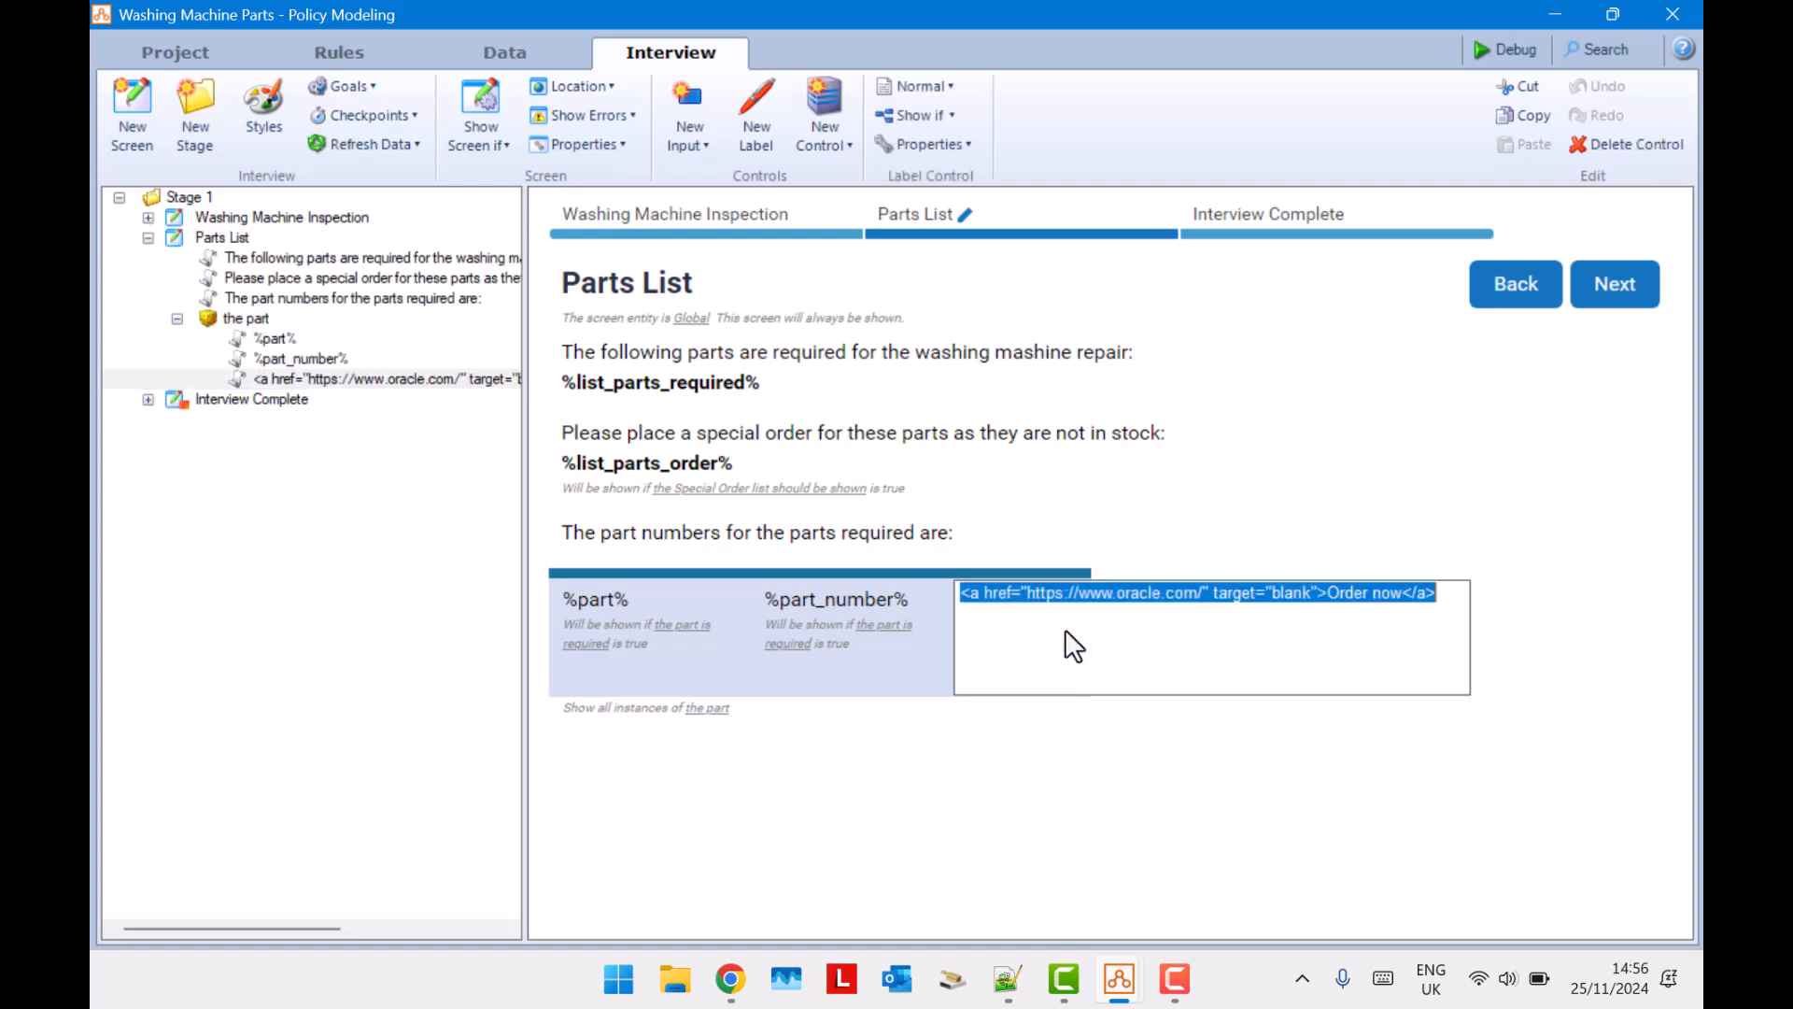
pyautogui.click(1064, 631)
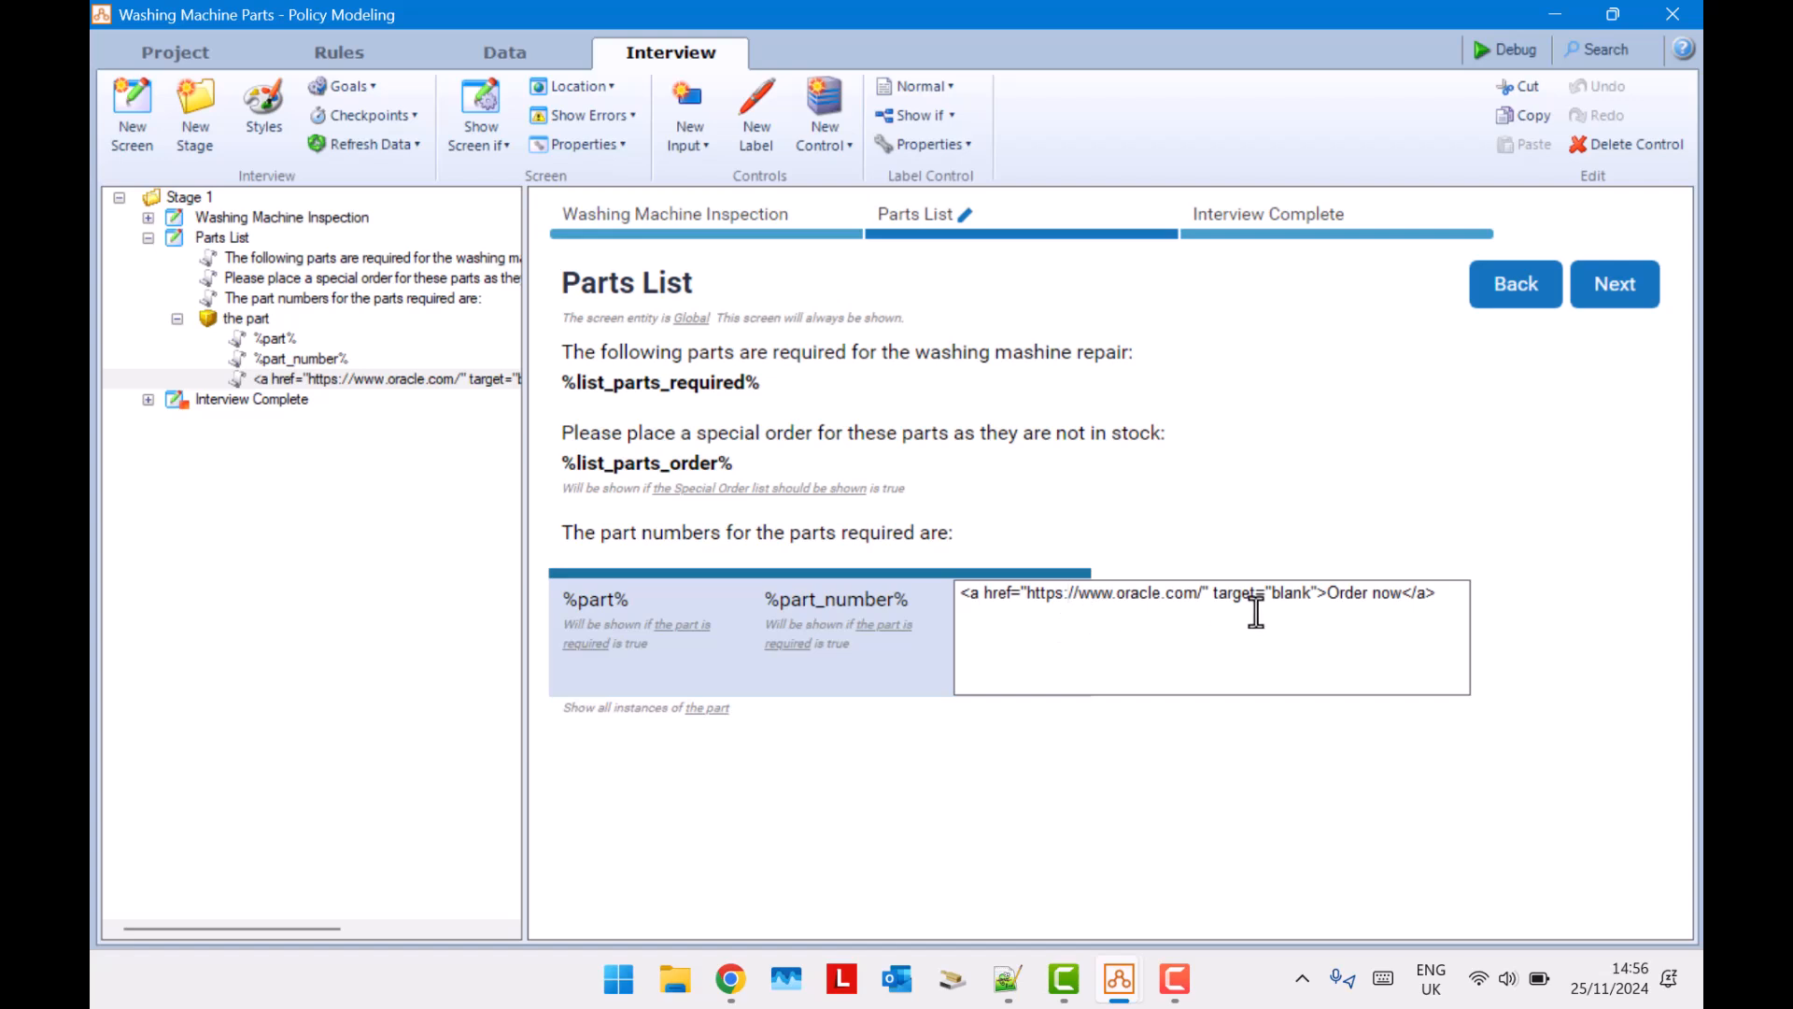
pyautogui.doubleClick(1131, 600)
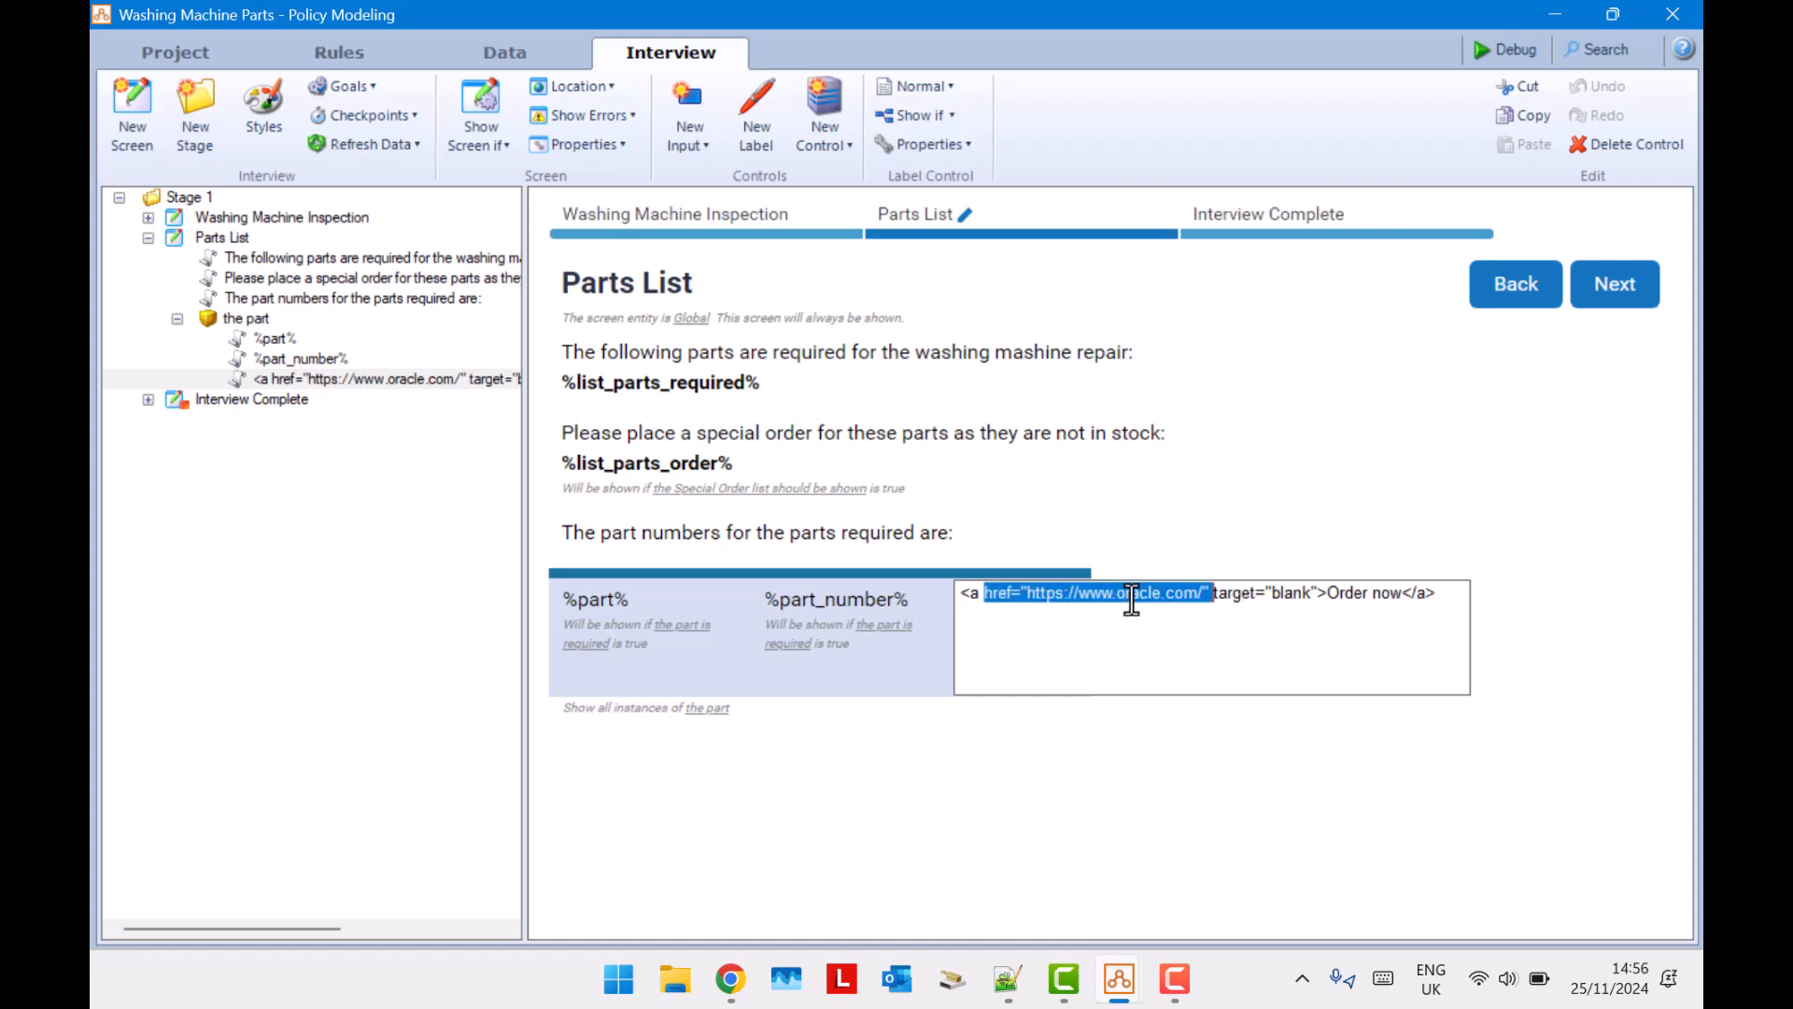
pyautogui.click(1200, 598)
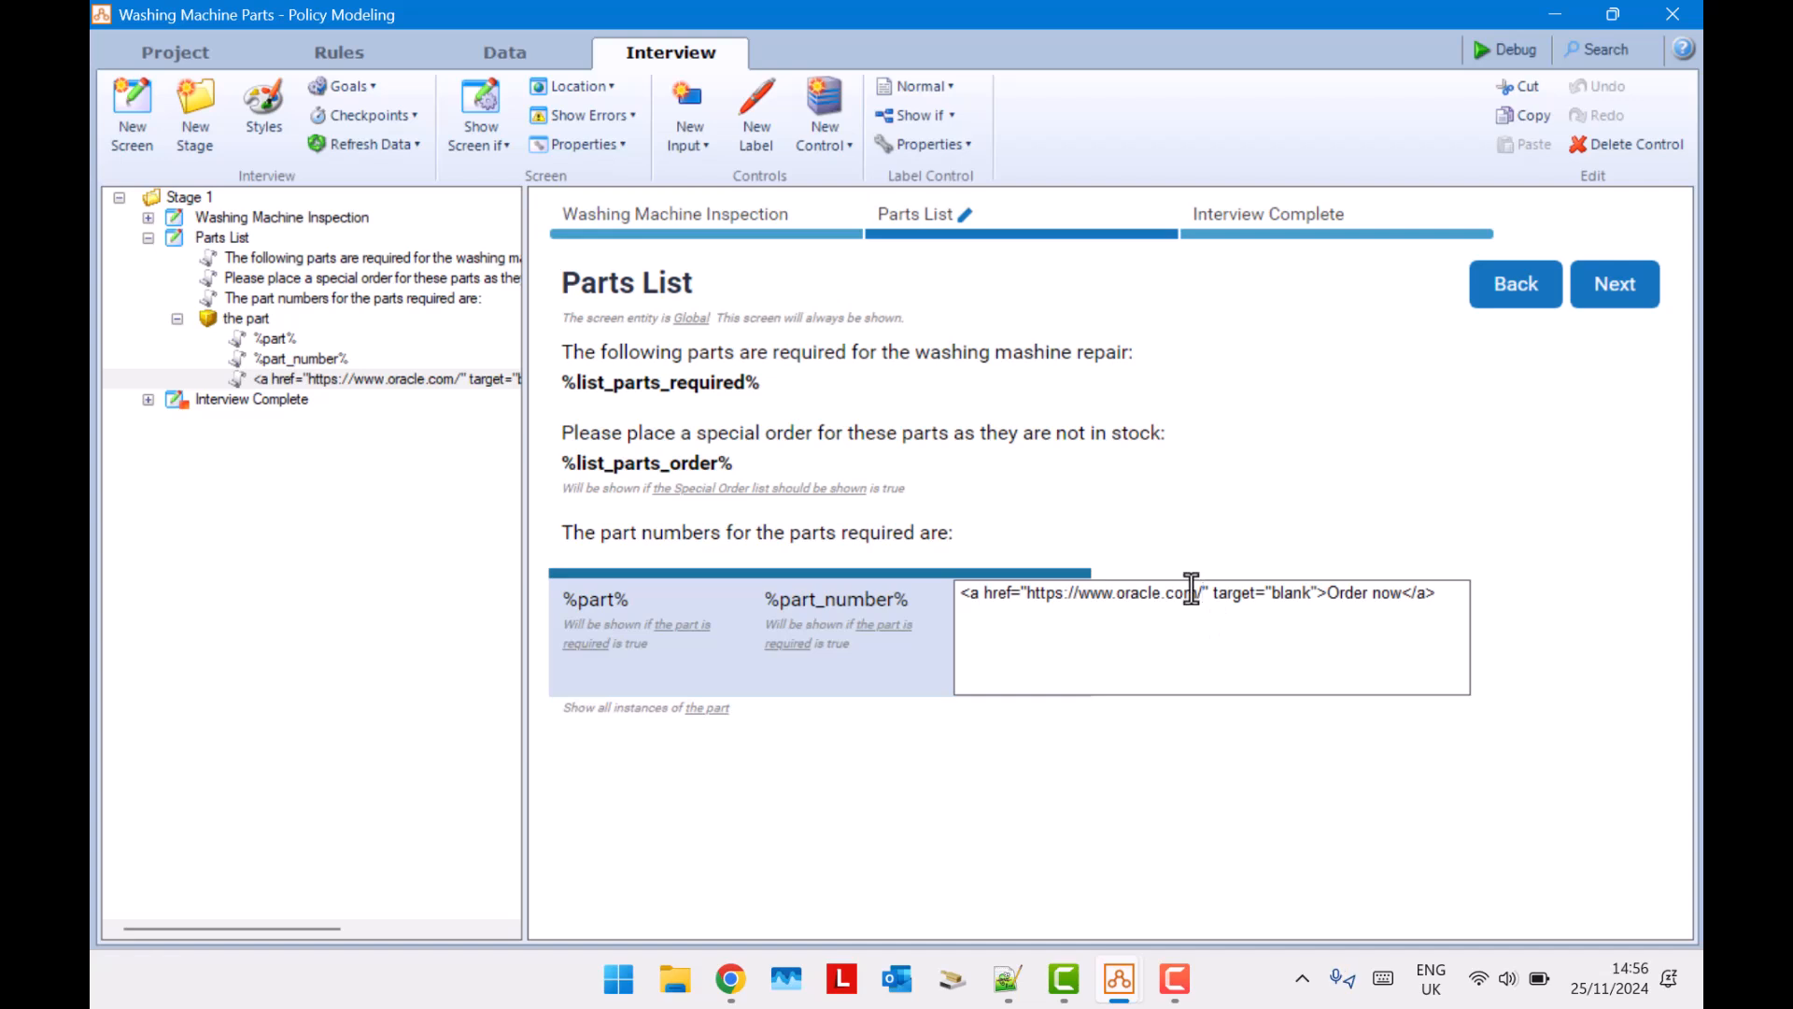
pyautogui.write('?=%%')
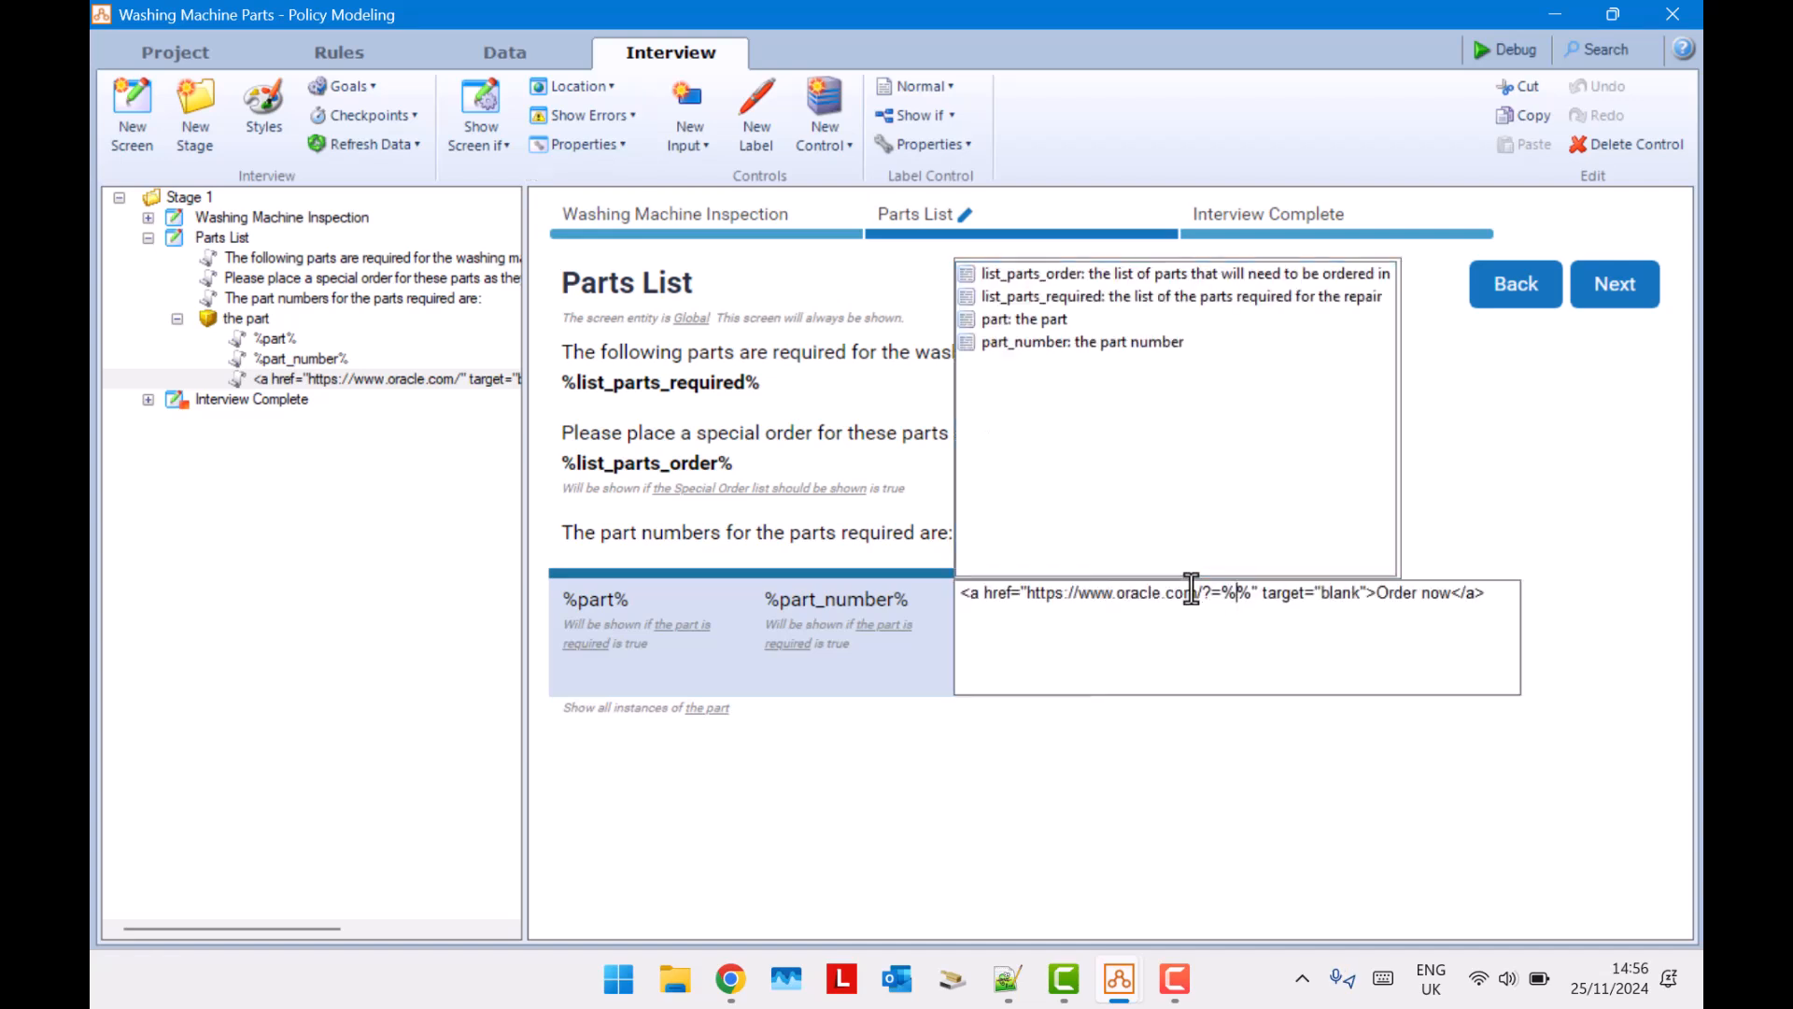
pyautogui.doubleClick(1164, 344)
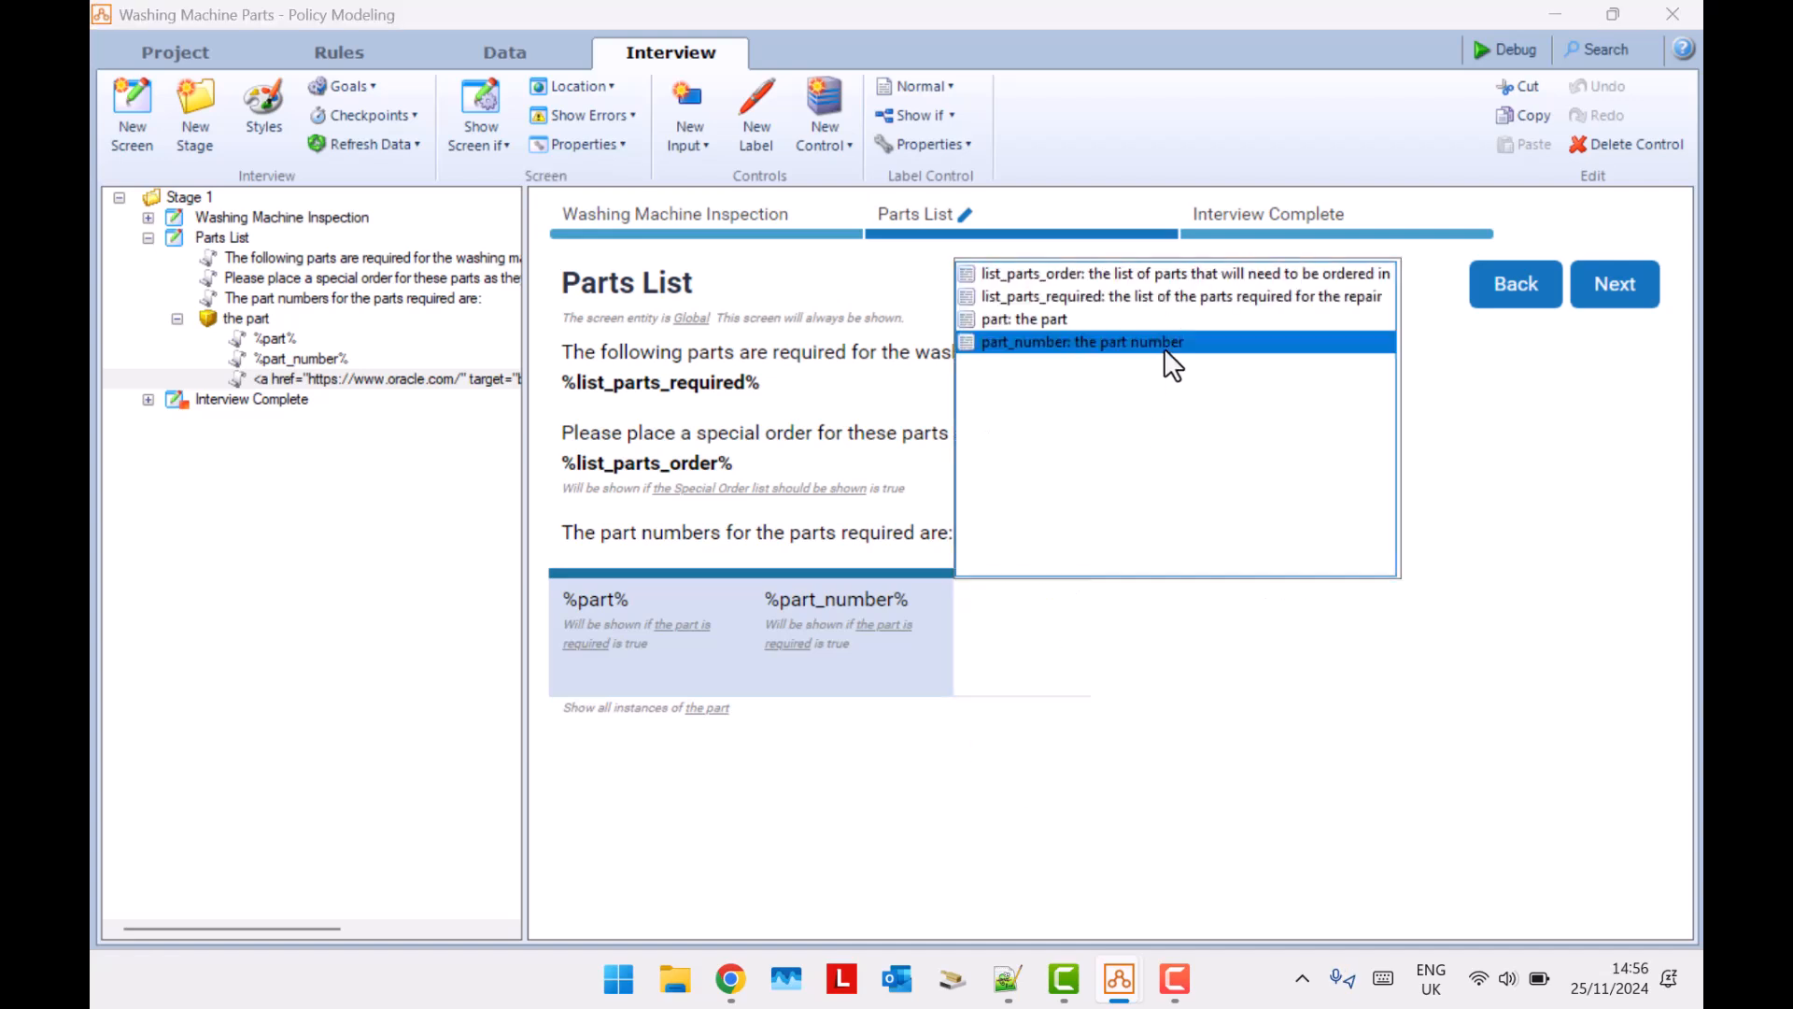
pyautogui.click(1293, 815)
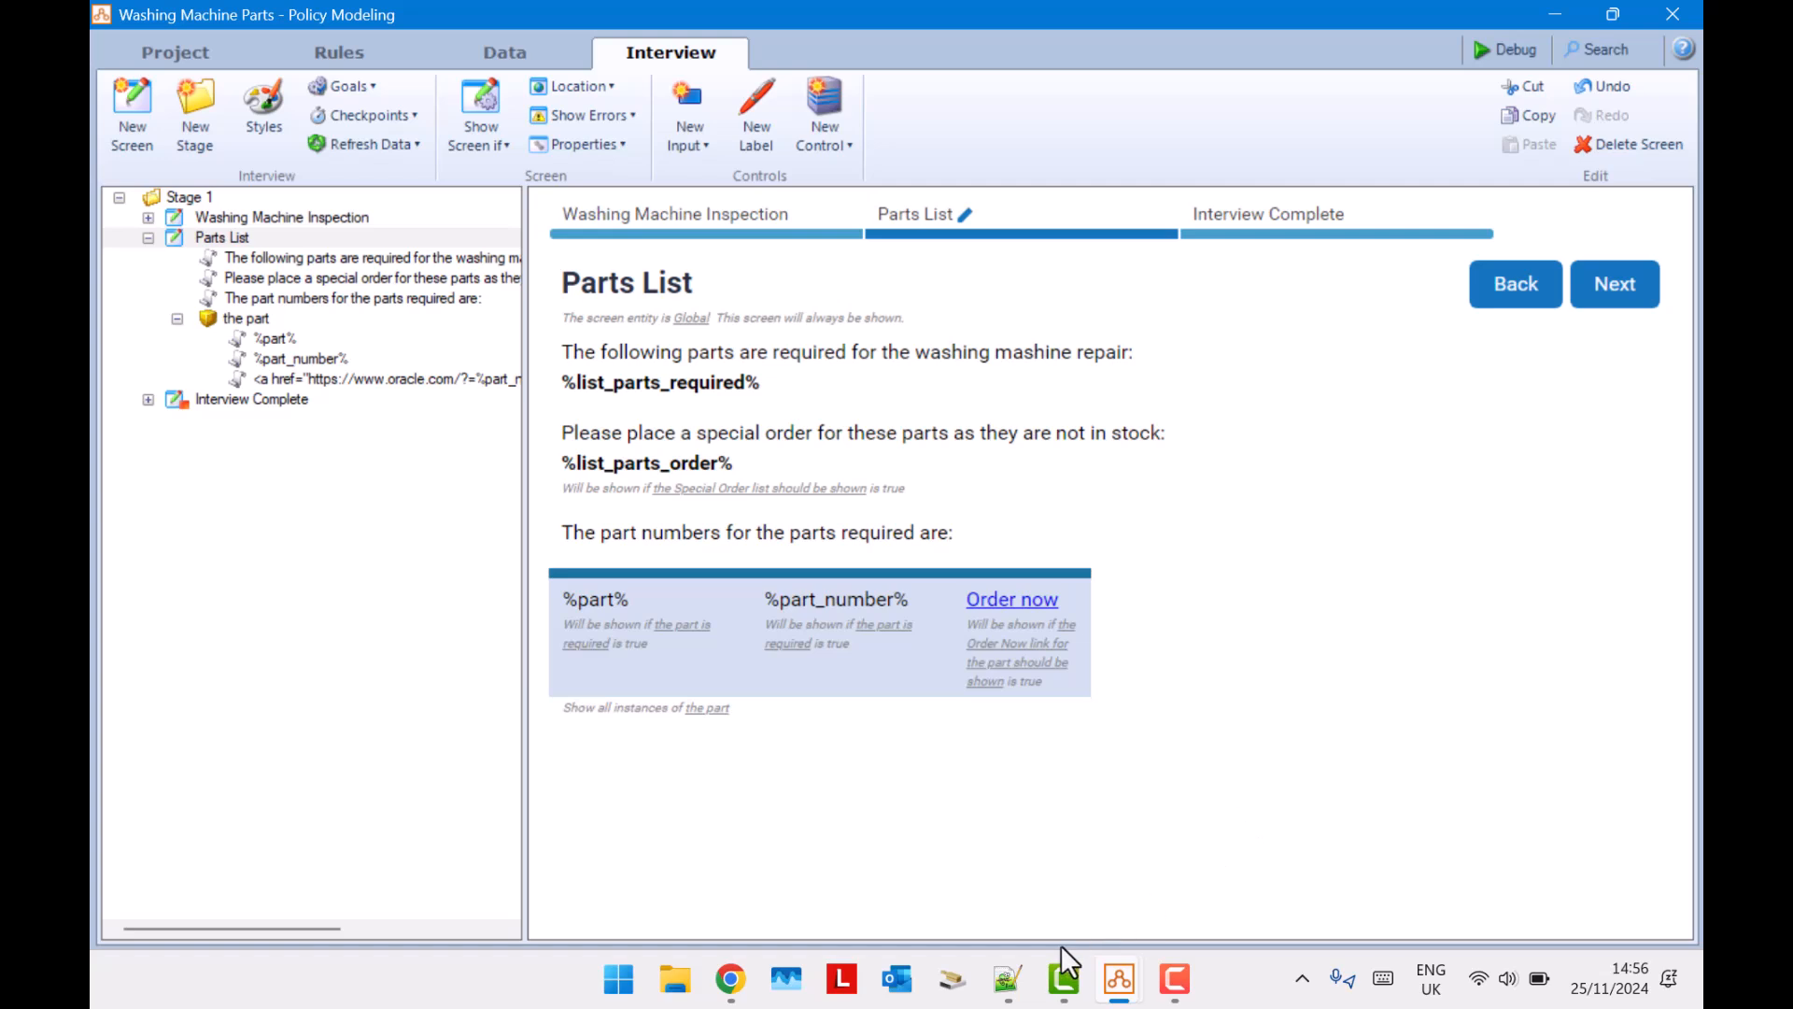
# Switch to the RN Parts project in Intelligent Advisor Hub in Chrome and show its rules in edit mode to review the Filter and Concatenate formulas.
pyautogui.click(735, 983)
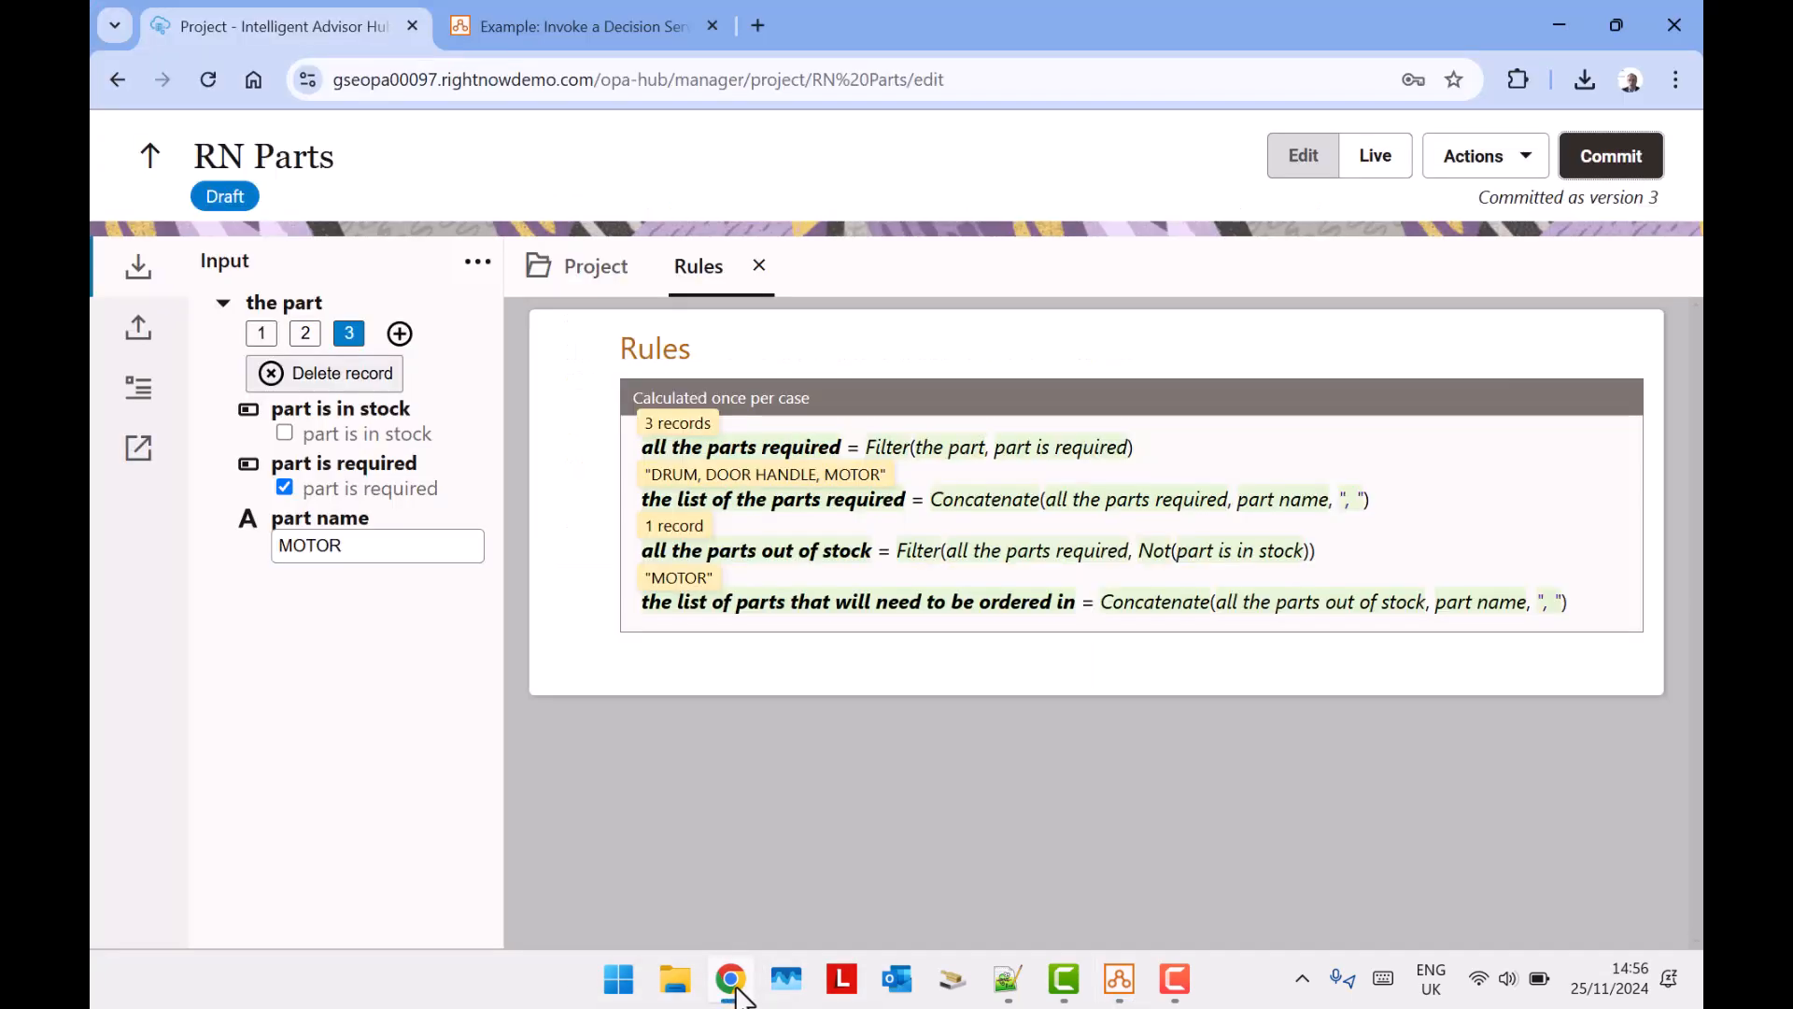
pyautogui.click(1298, 159)
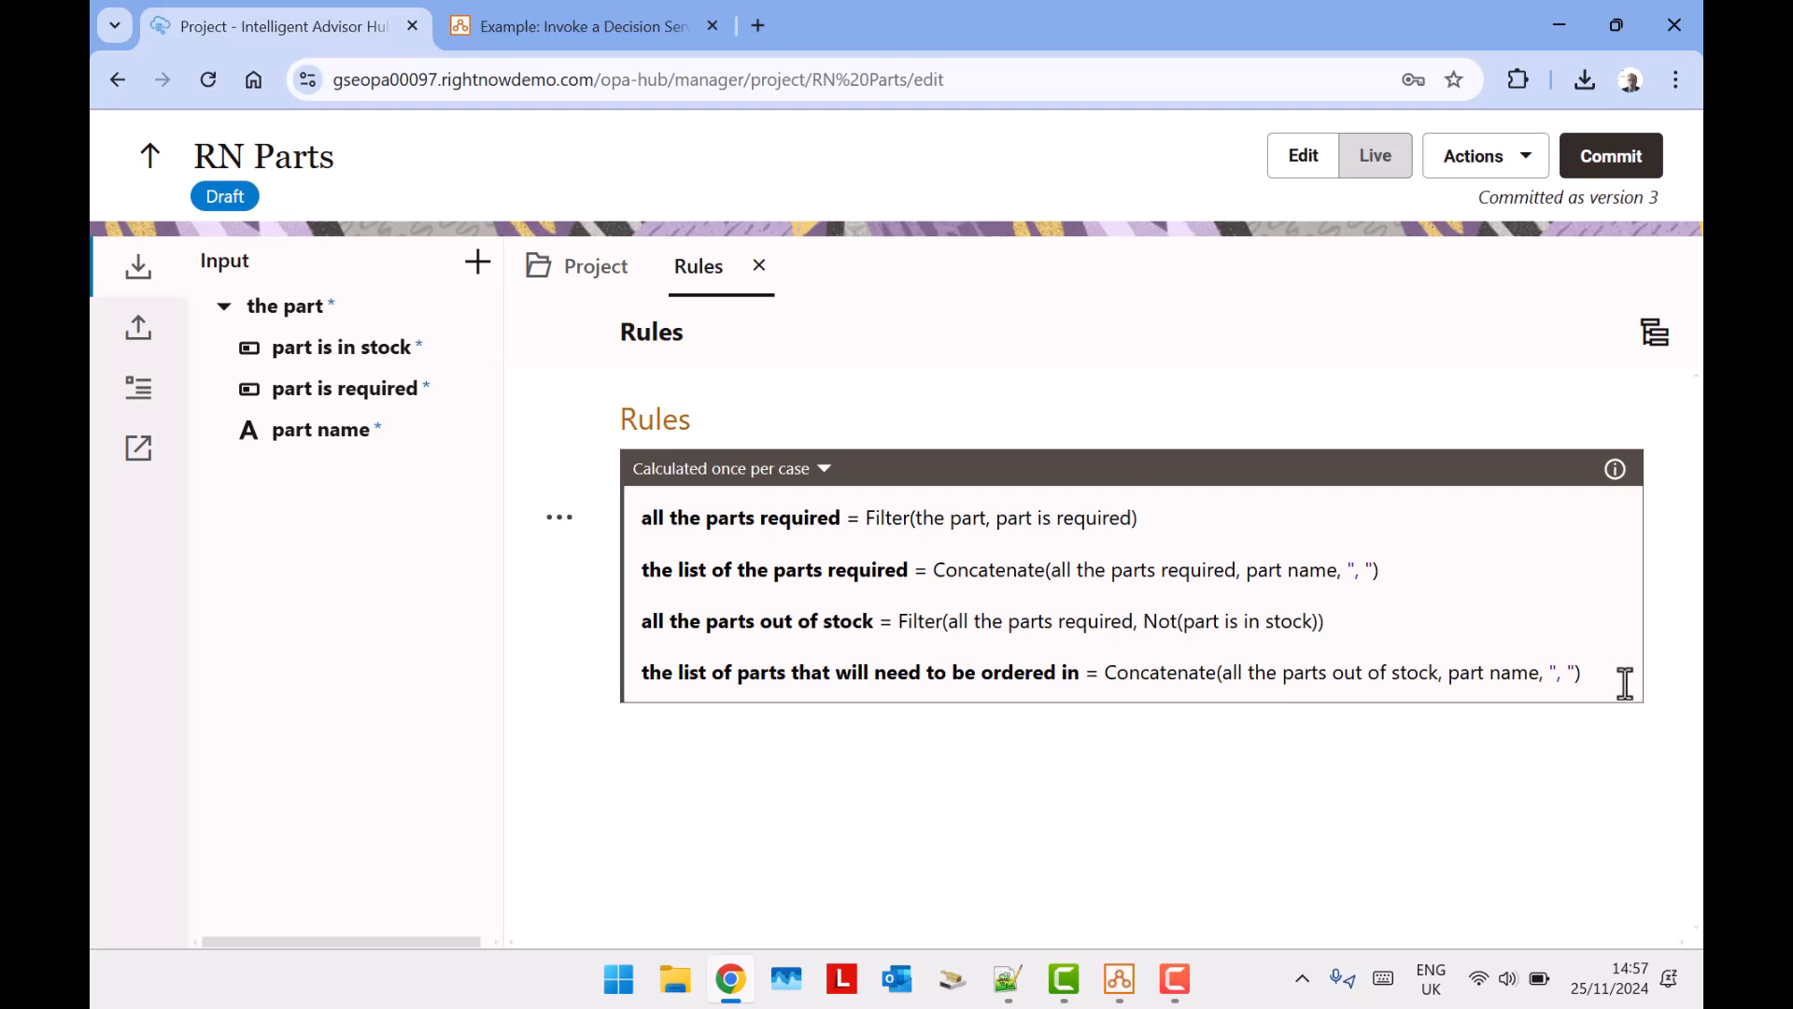
pyautogui.click(1178, 981)
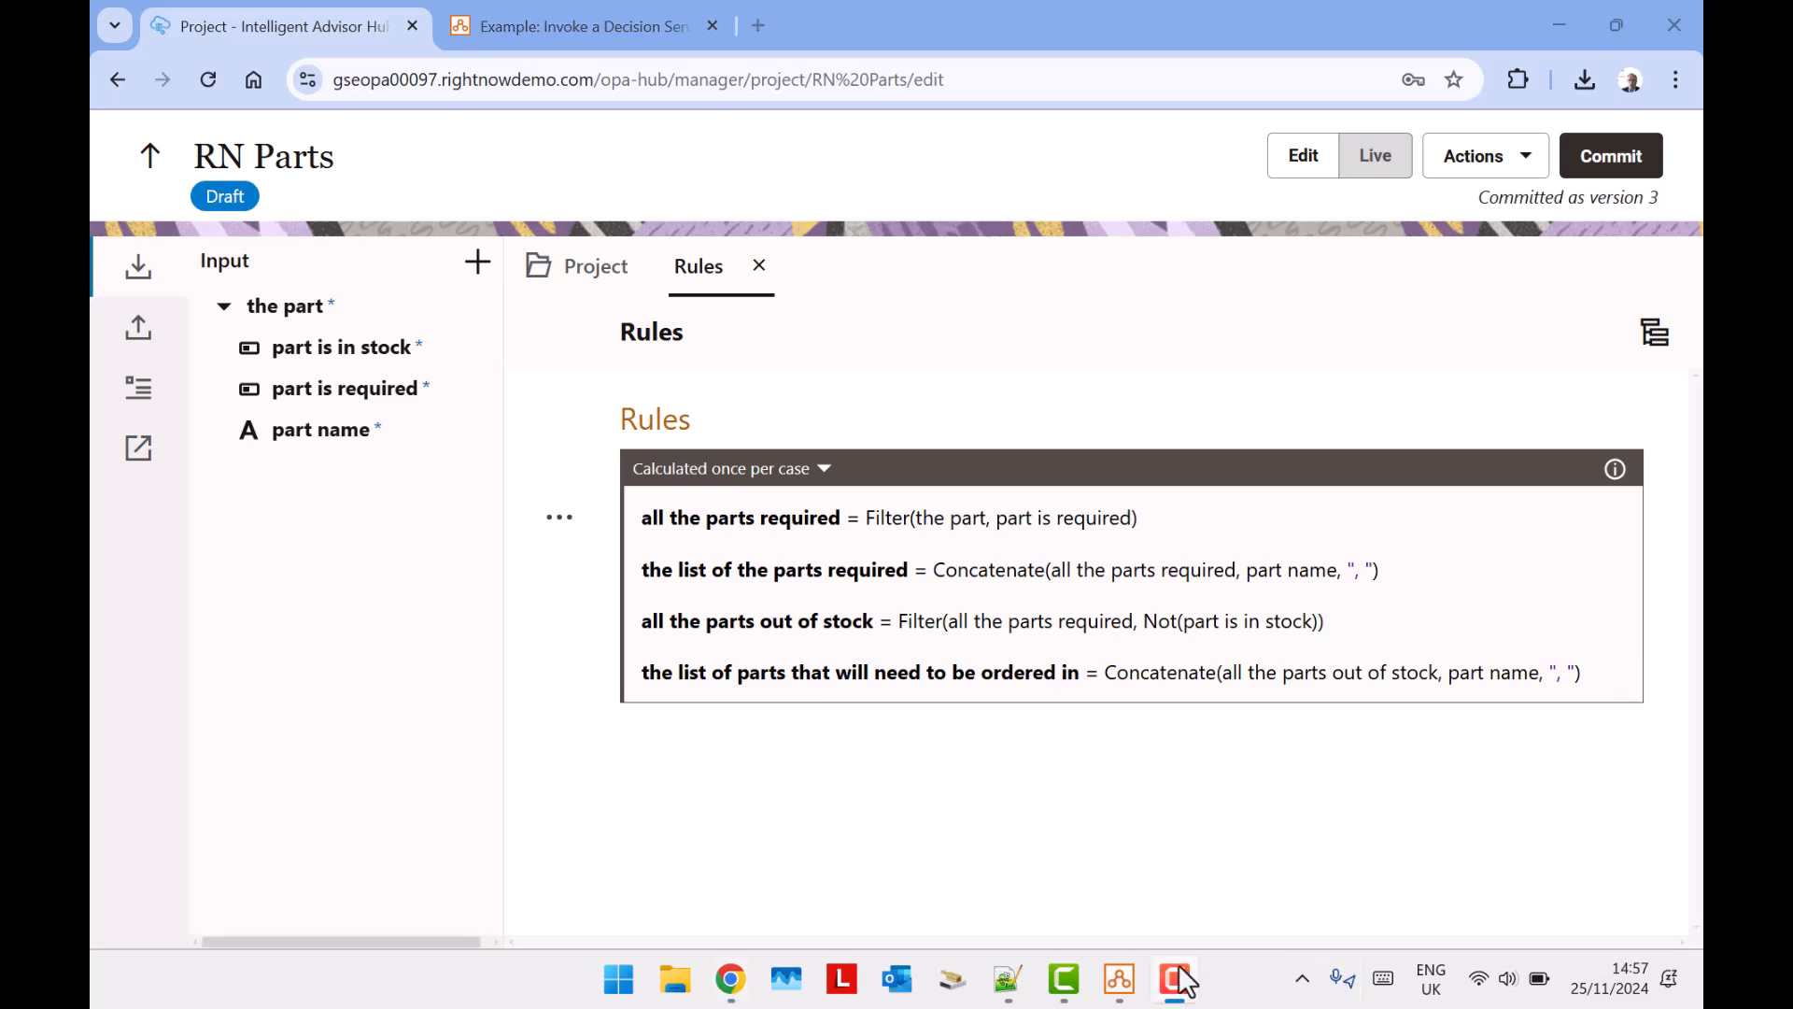